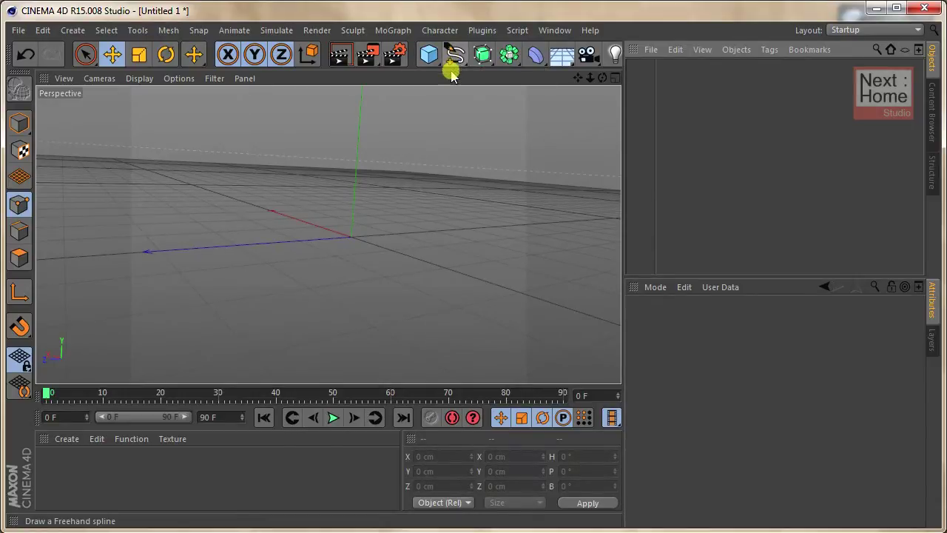
Step: Pick the Linear spline tool from the Spline palette and switch the viewport to Top view
left_click(454, 53)
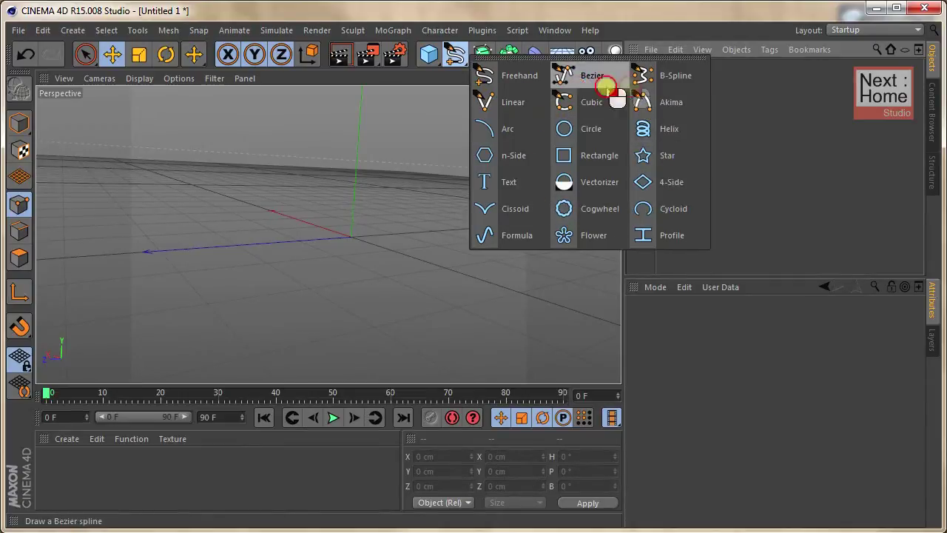
left_click_drag(618, 111, 508, 102)
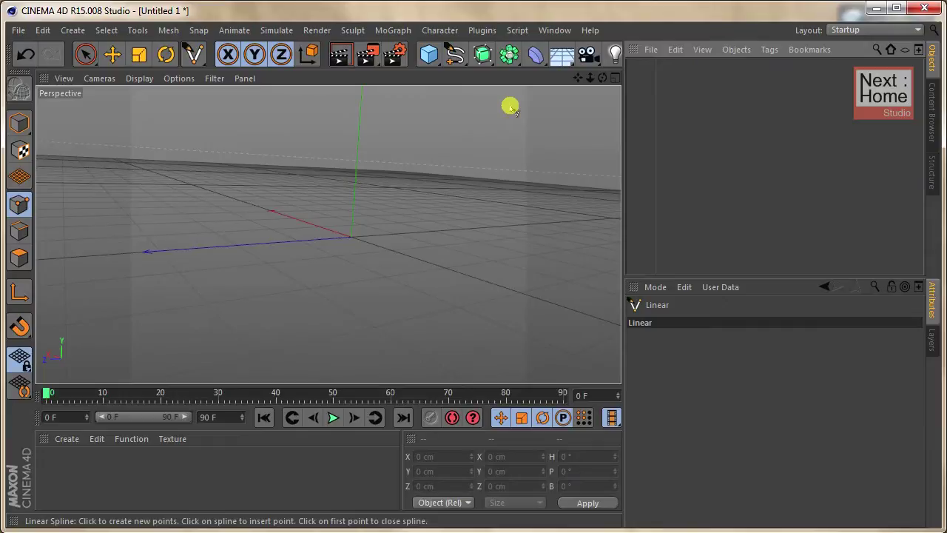
key("F2")
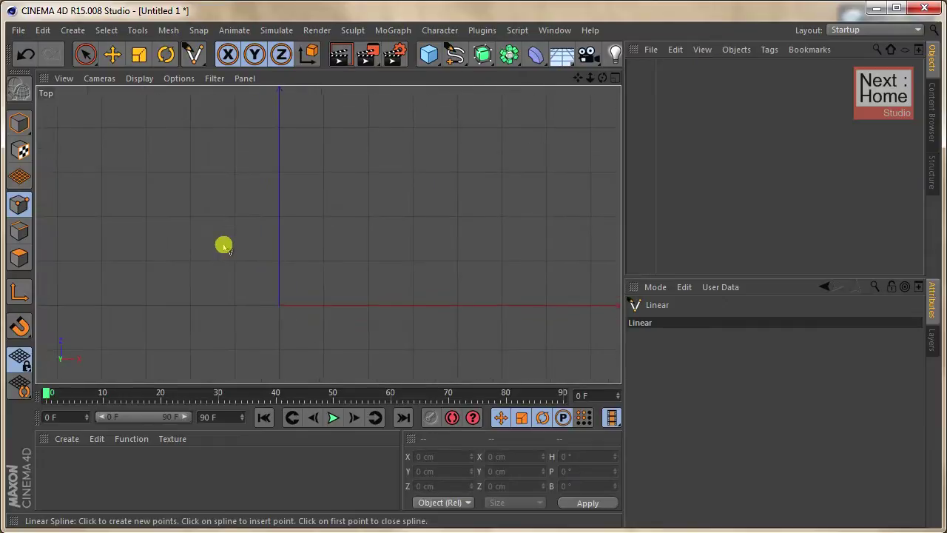
Step: Draw an open zigzag linear spline in the Top view
left_click(224, 244)
left_click(304, 196)
left_click(384, 234)
left_click(484, 287)
left_click(523, 178)
left_click(584, 247)
Step: Switch to Live Selection, recentre the top view, and return to Perspective
left_click(85, 54)
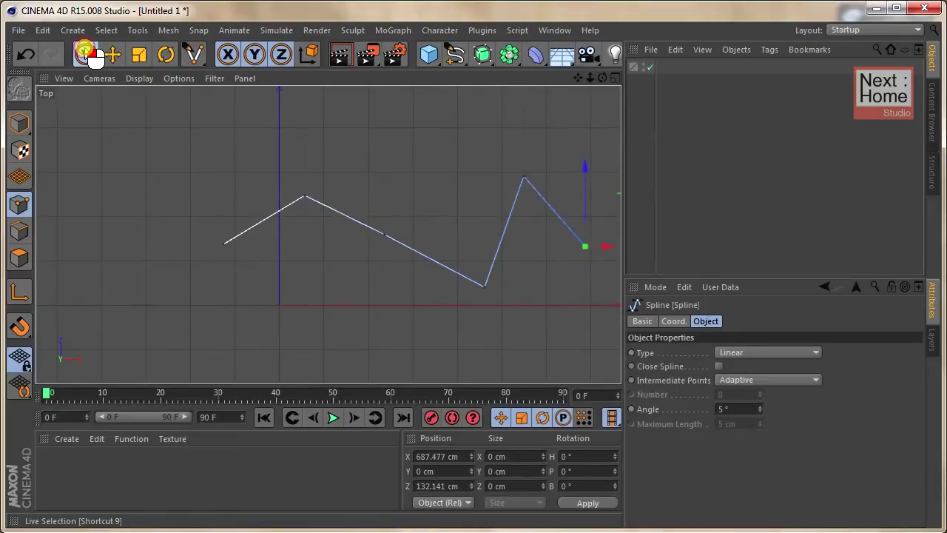
middle_click_drag(203, 137, 148, 138)
scroll(203, 138, "down", 2)
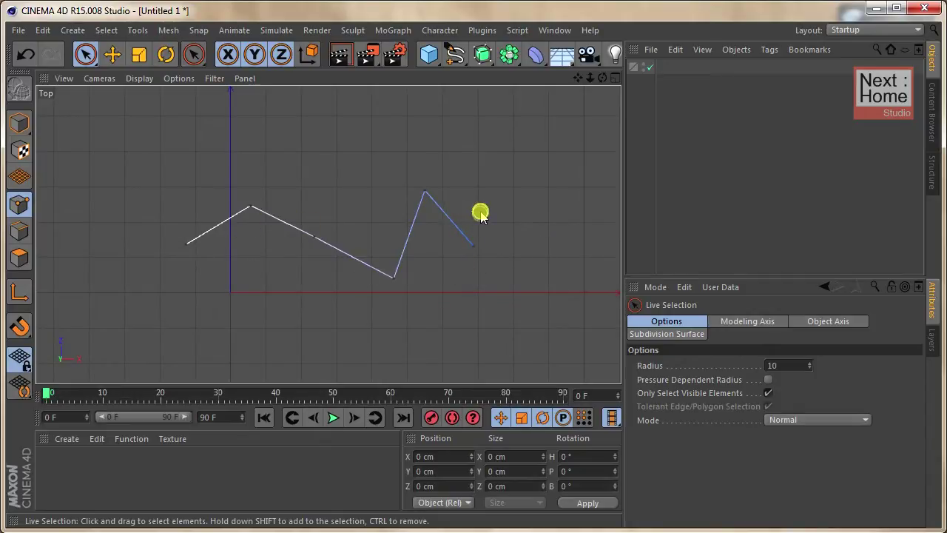
key("F1")
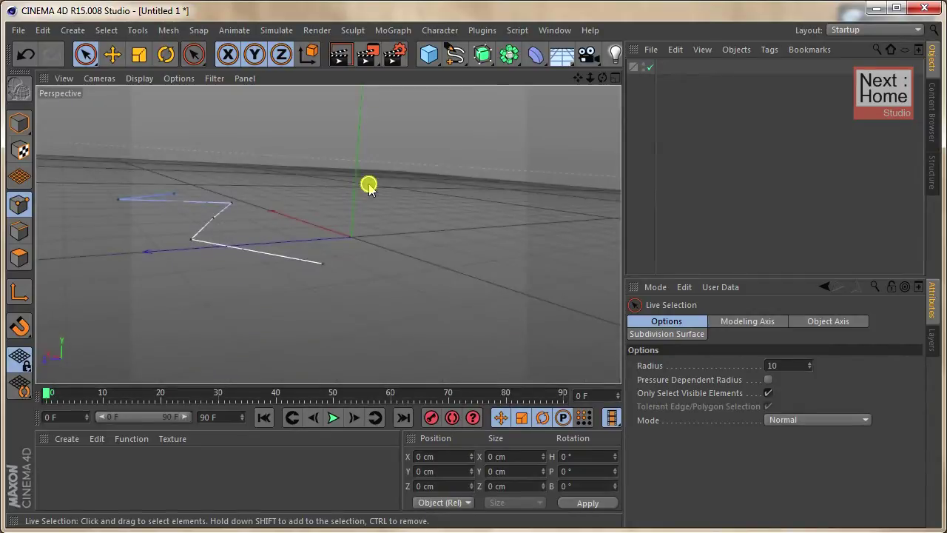
left_click_drag(325, 205, 370, 295, "alt")
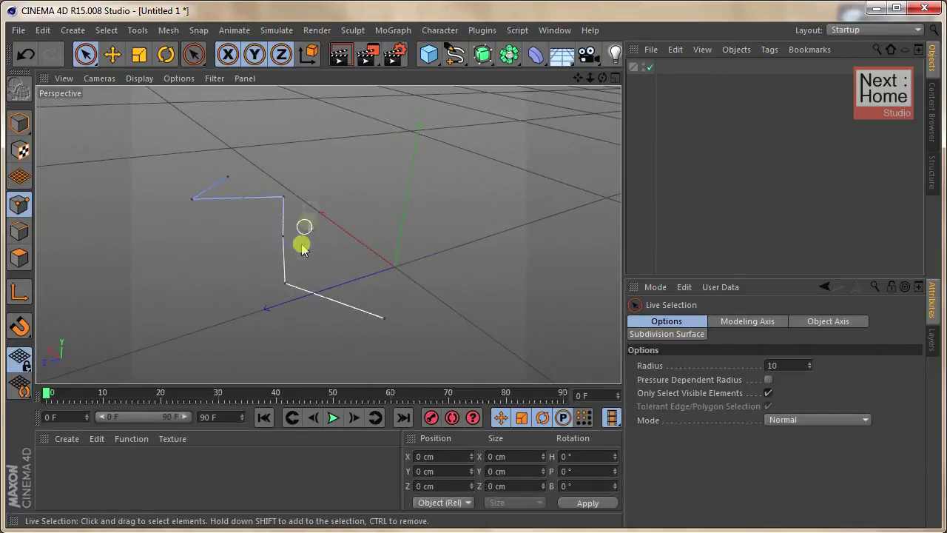
left_click_drag(395, 325, 243, 185, "alt")
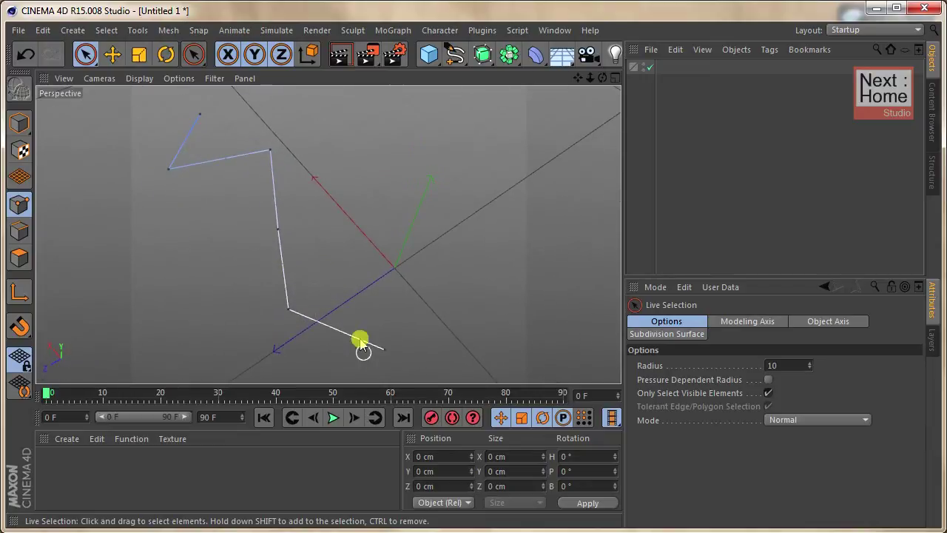
mouse_move(271, 237)
left_mouse_down("alt")
mouse_move(271, 251)
mouse_move(282, 234)
mouse_move(264, 196)
mouse_move(313, 224)
mouse_move(313, 245)
left_mouse_up("alt")
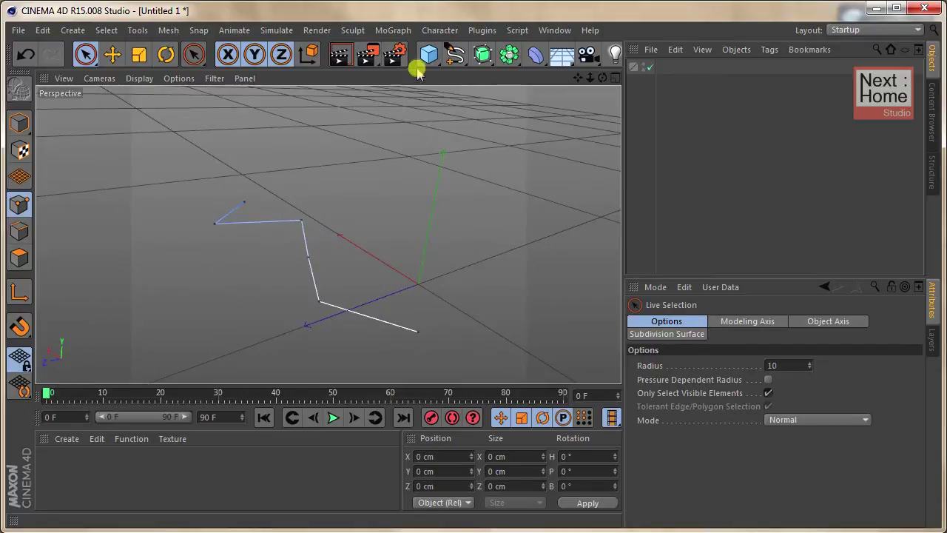
Step: Add an Extrude generator to the scene from the Generators palette
left_click(482, 55)
left_click_drag(488, 64, 669, 85)
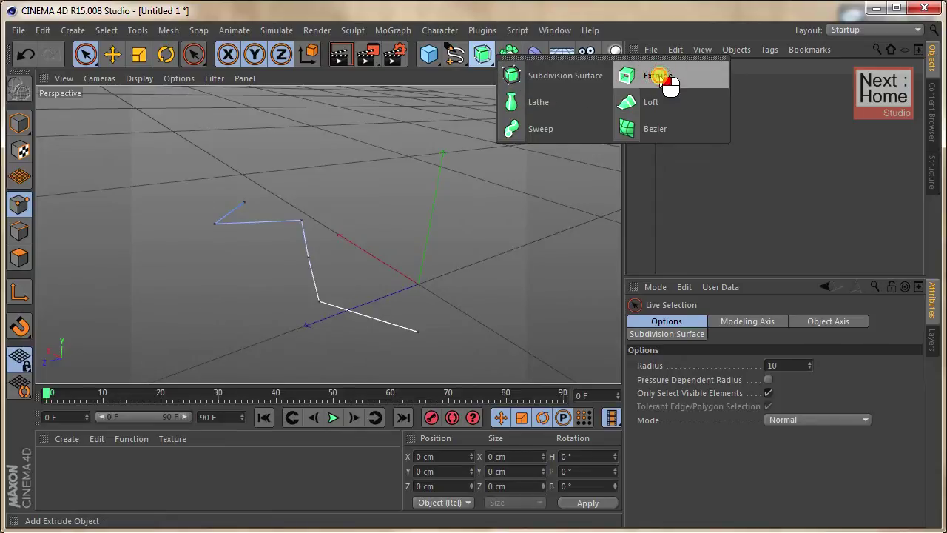
left_click_drag(669, 84, 669, 85)
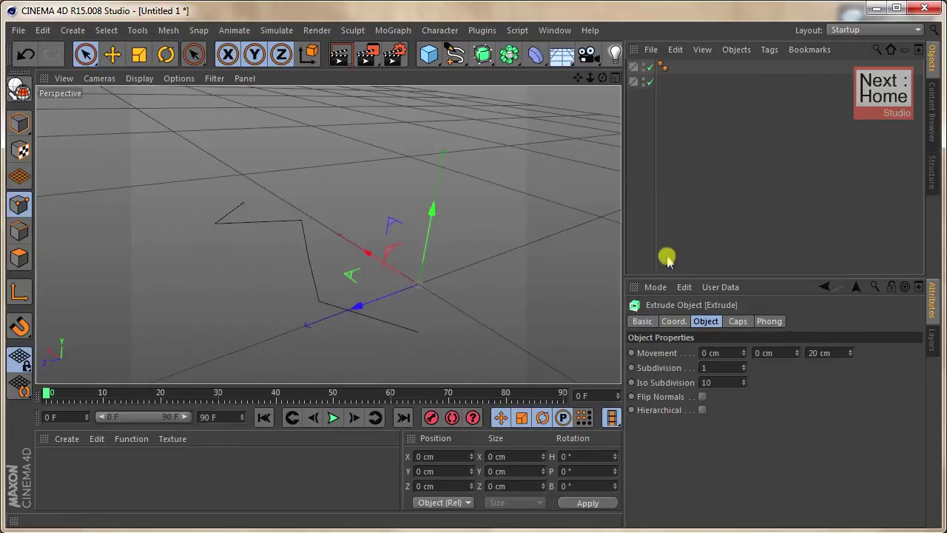
left_click(855, 156)
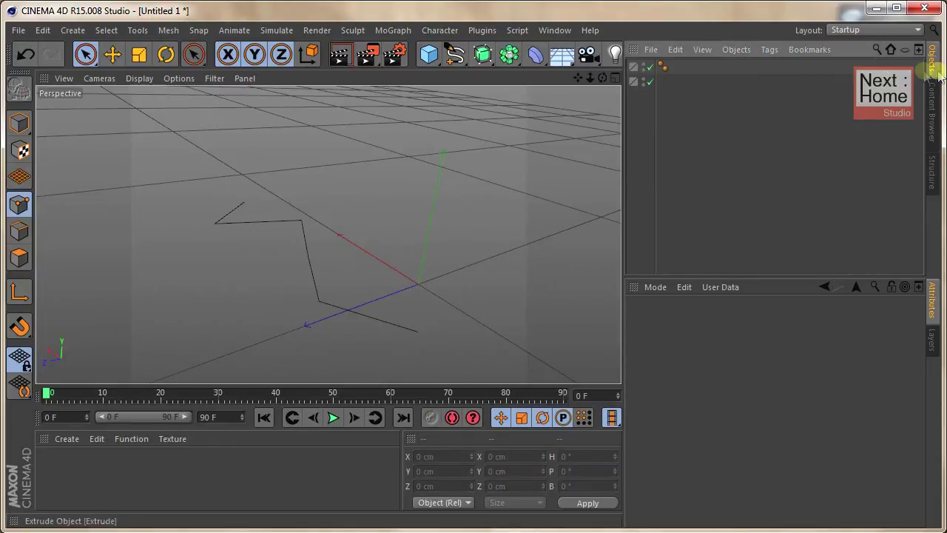
left_click(932, 96)
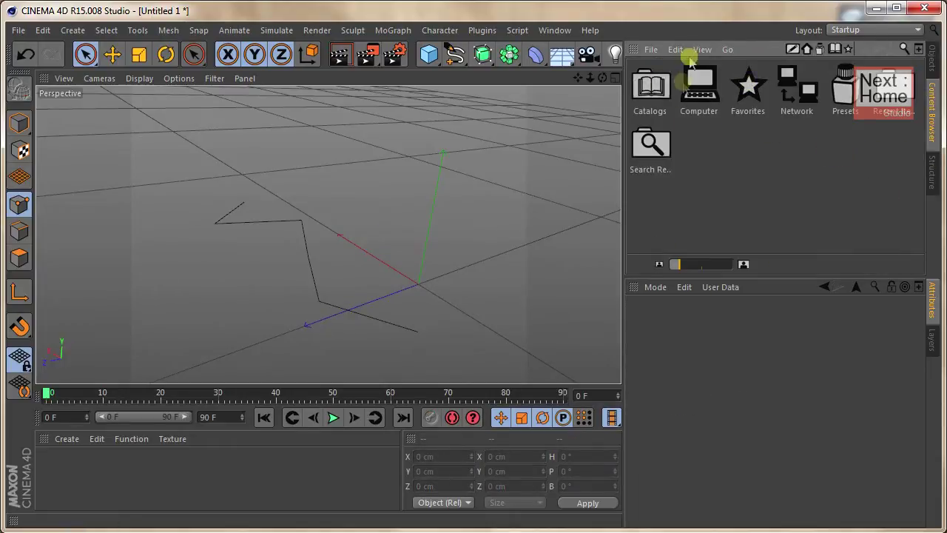
left_click(933, 63)
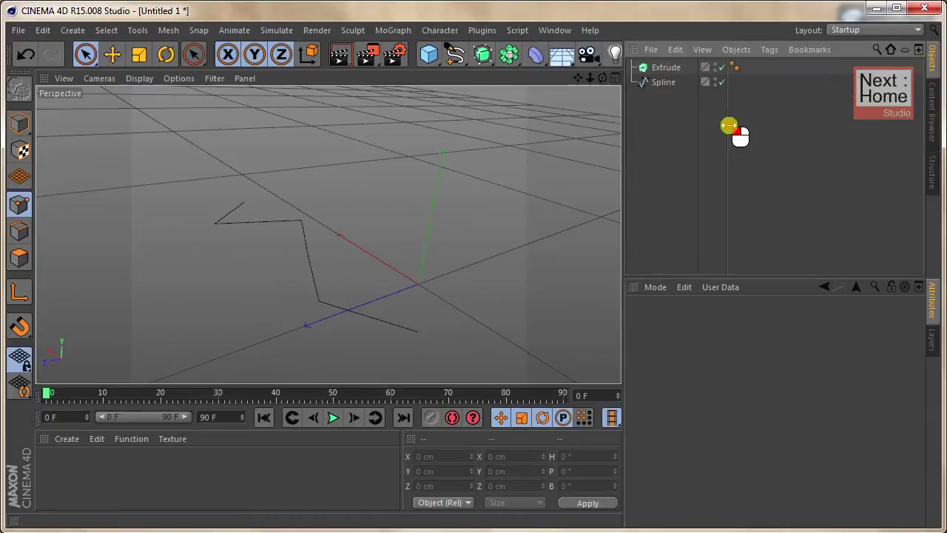
Step: Drag the Spline onto Extrude in the Object Manager to make it a child
left_click(662, 67)
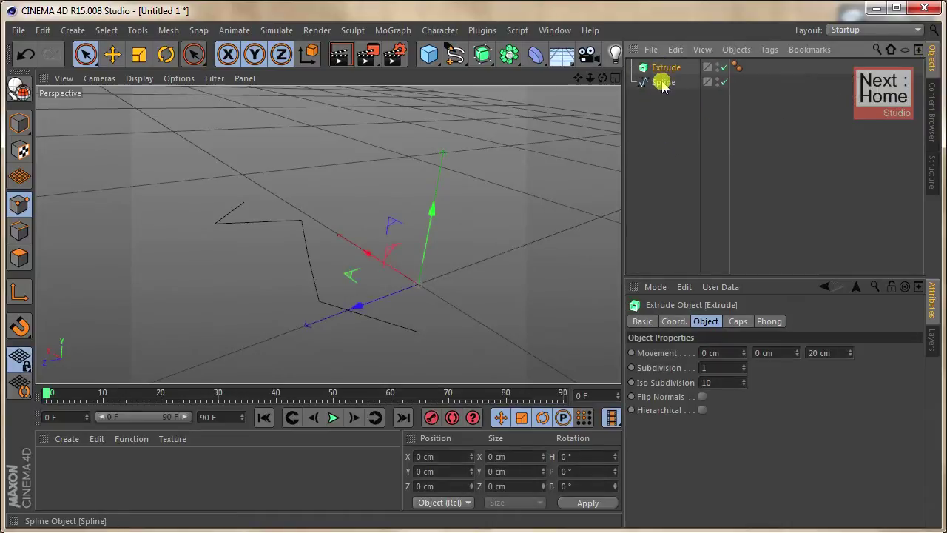
left_click(663, 83)
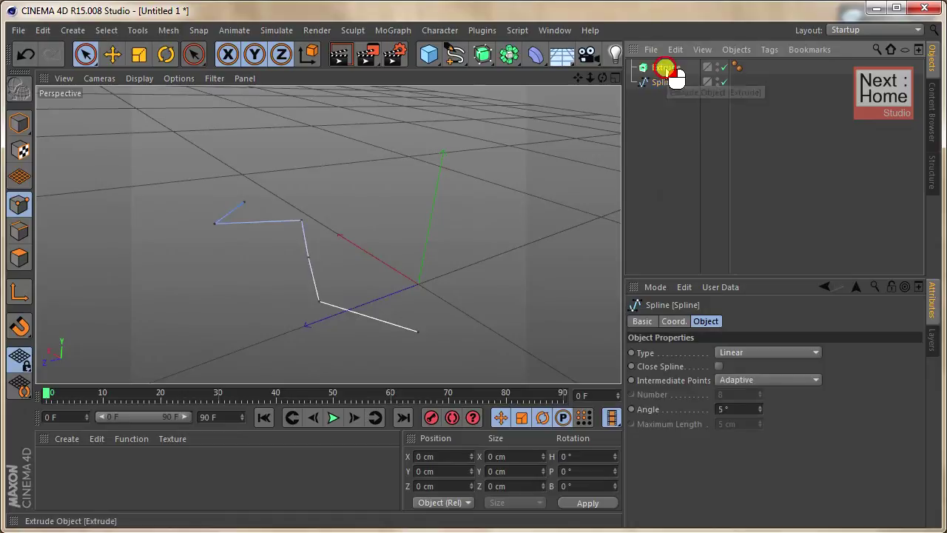
left_click(666, 69)
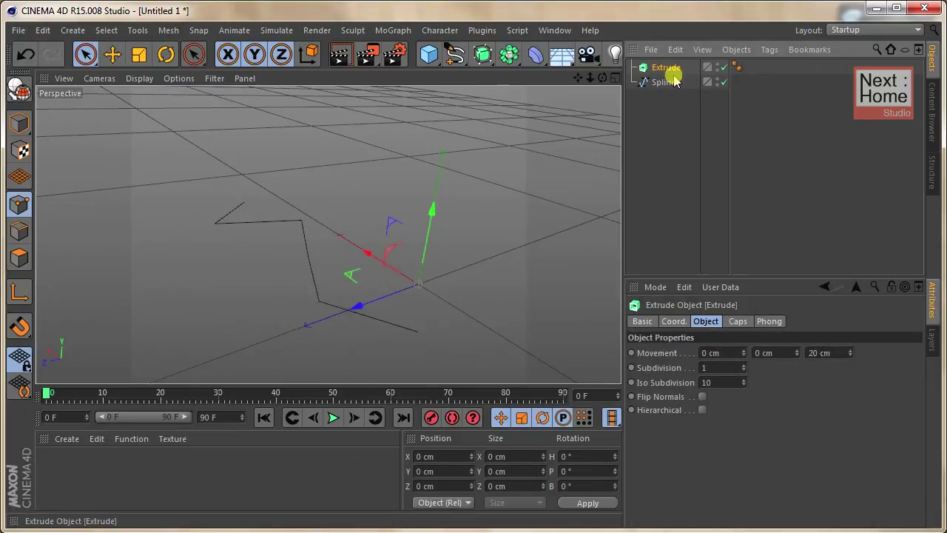
left_click(660, 83)
left_click(657, 68)
left_click(653, 85)
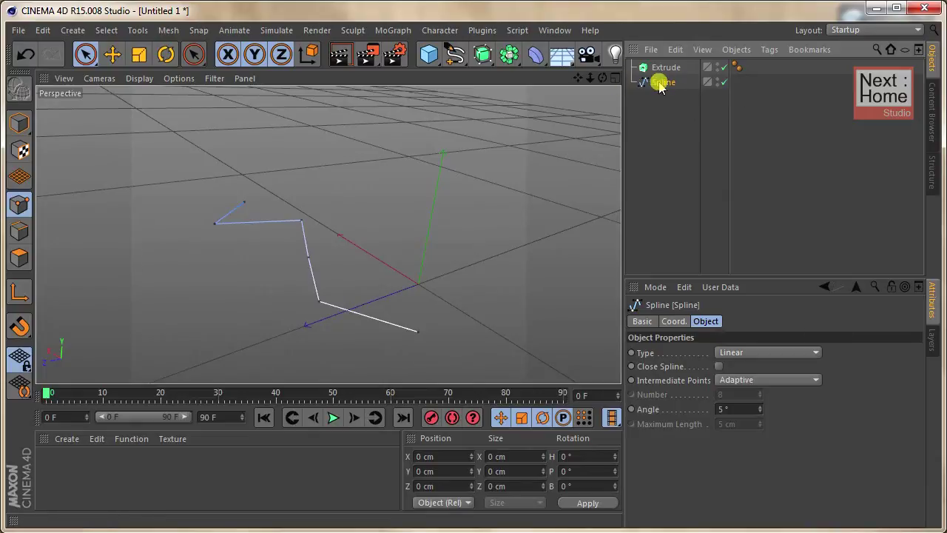
left_click(667, 88)
left_click_drag(675, 76, 667, 69)
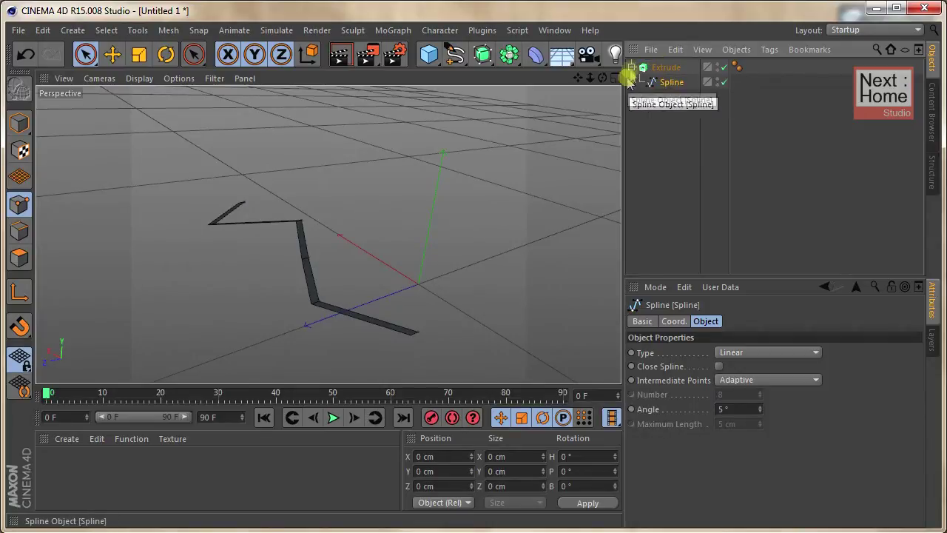
Step: Nest the Spline under Extrude, select Extrude, and zoom in on the thin extruded wall
left_click_drag(668, 71, 664, 82)
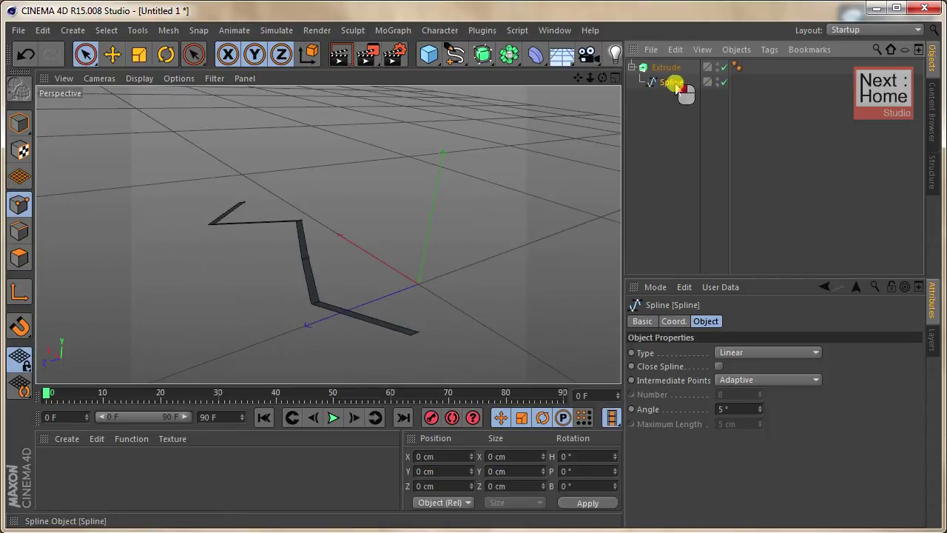
left_click(666, 67)
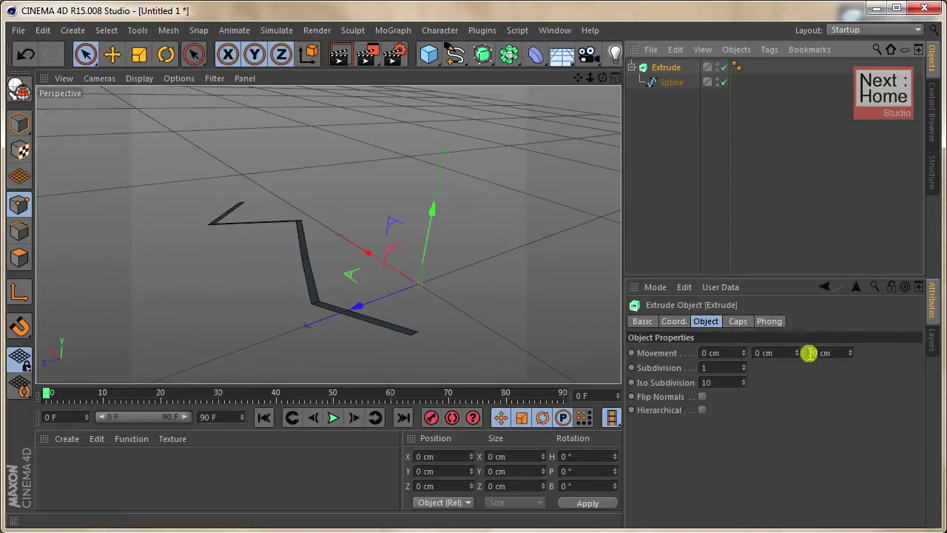
left_click_drag(668, 82, 664, 70)
left_click(664, 68)
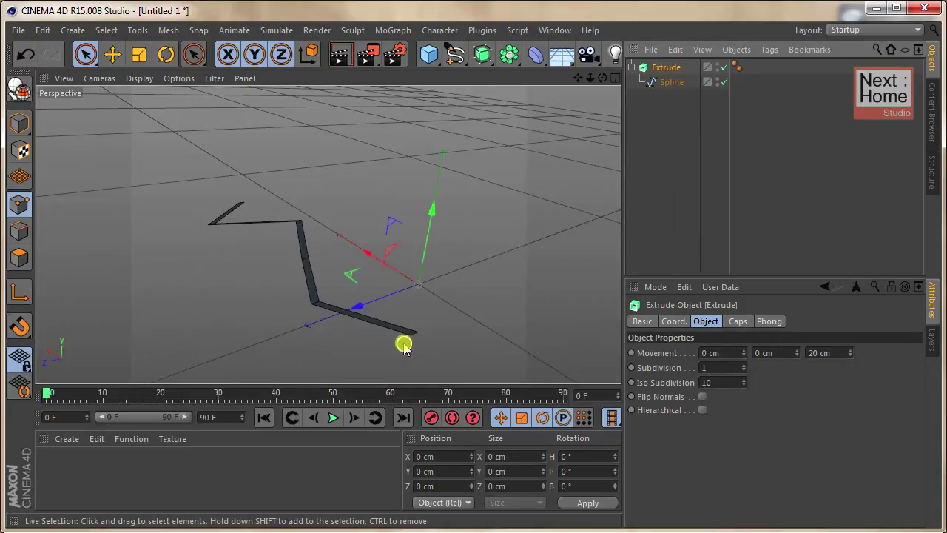
left_click_drag(418, 347, 418, 347, "alt")
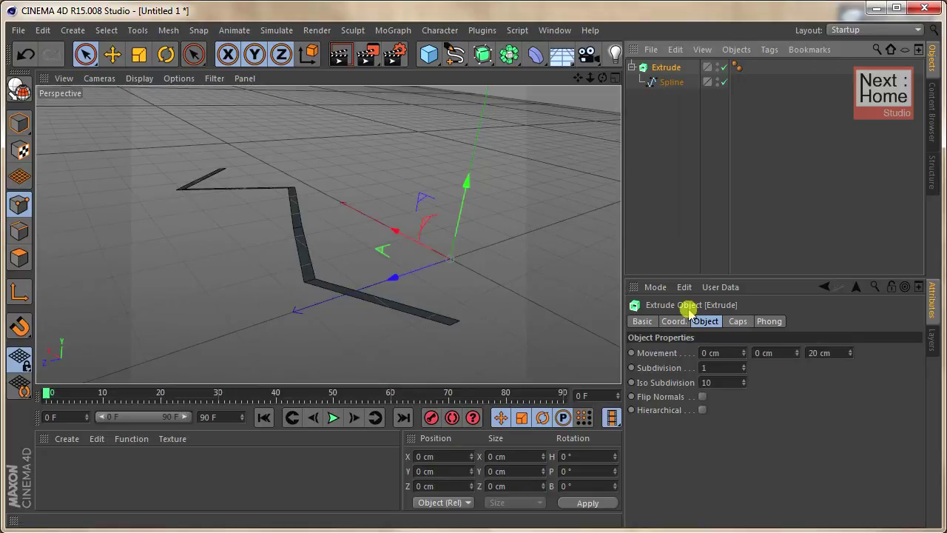
left_click(730, 353)
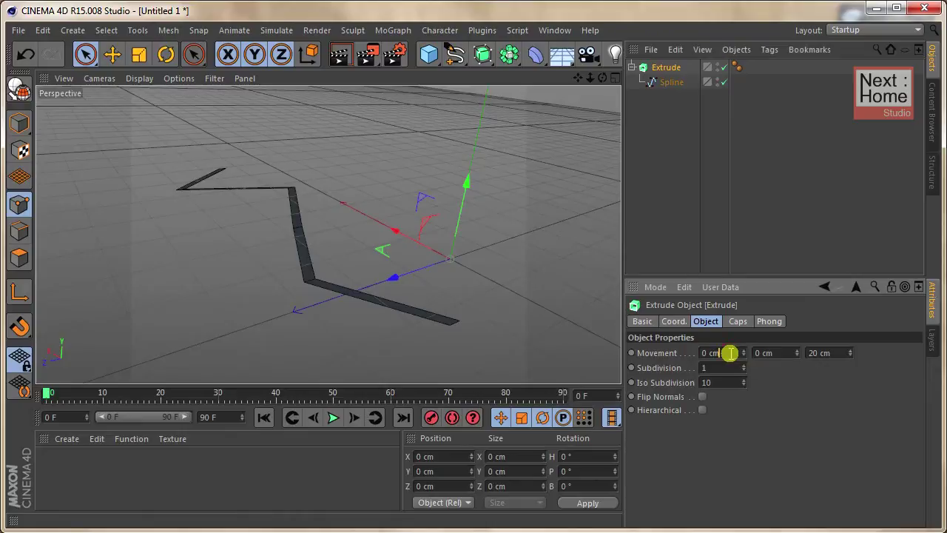
left_click(782, 353)
double_click(818, 353)
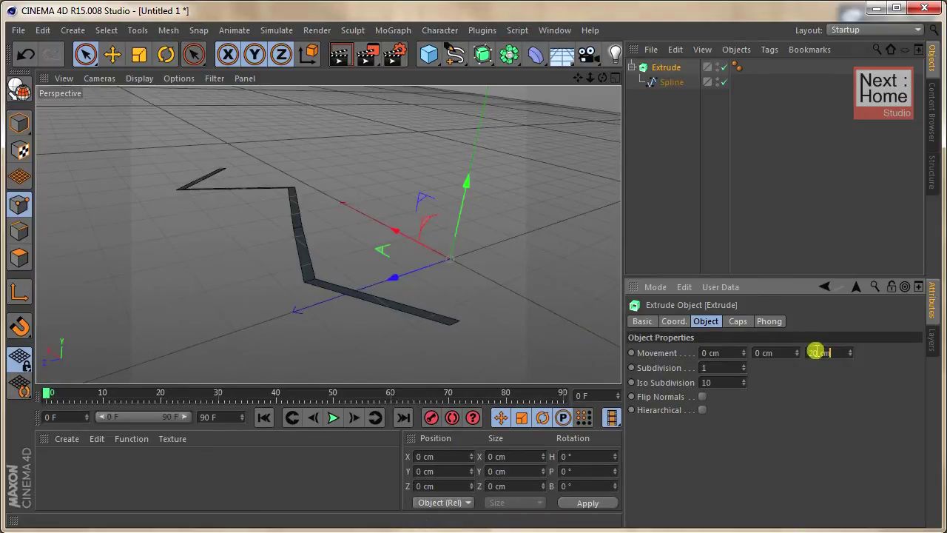
left_click(812, 351)
left_click(315, 290)
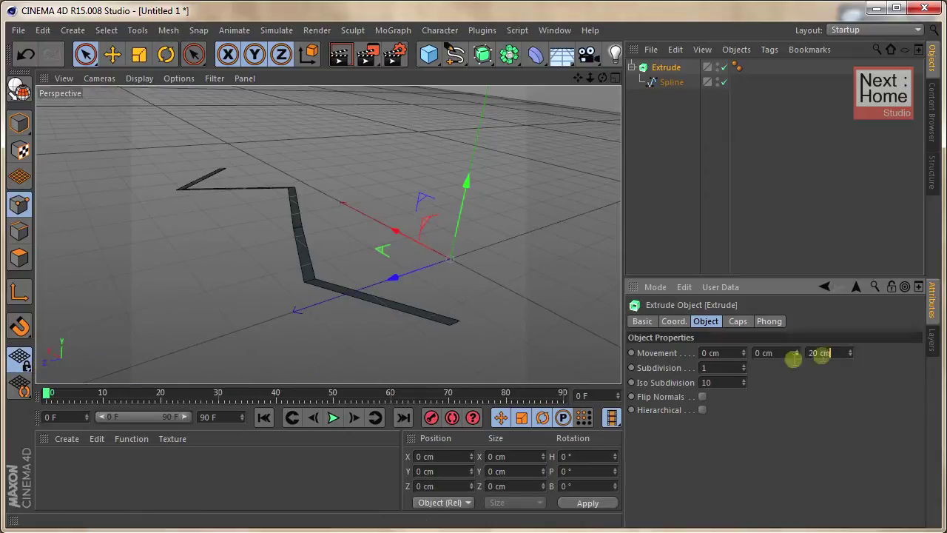
left_click_drag(818, 352, 770, 353)
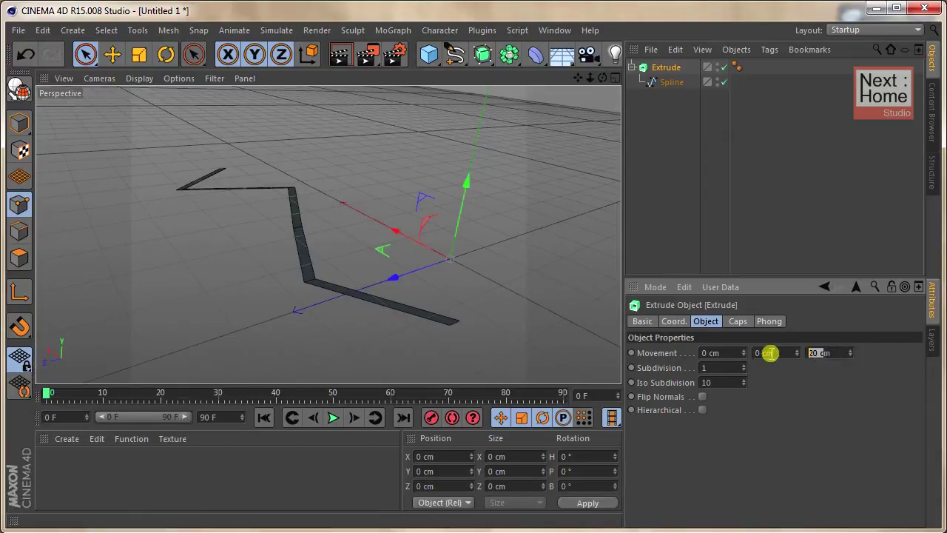
type("0m")
key("Return")
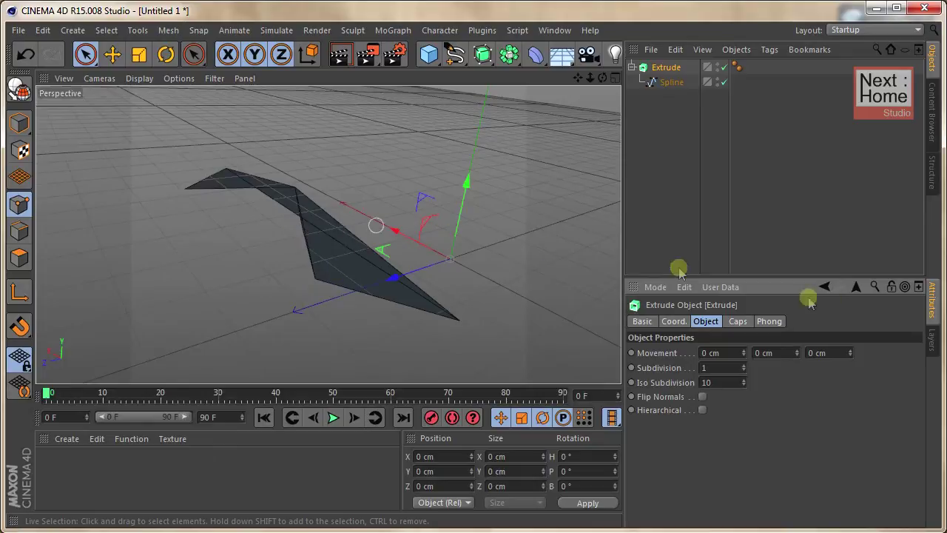
left_click(825, 353)
type("20")
key("Return")
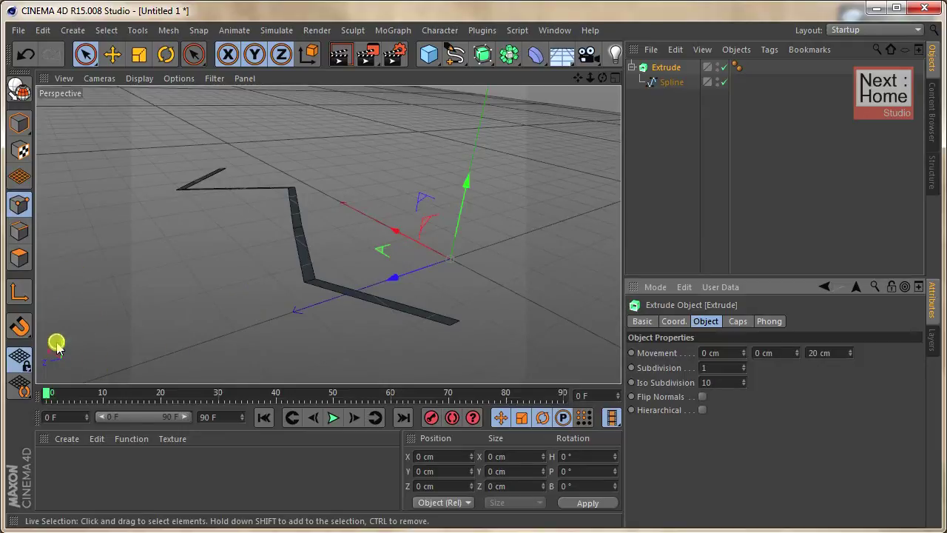
Step: Raise the Extrude's Y movement to 150 cm and orbit to inspect the taller wall
left_click(756, 351)
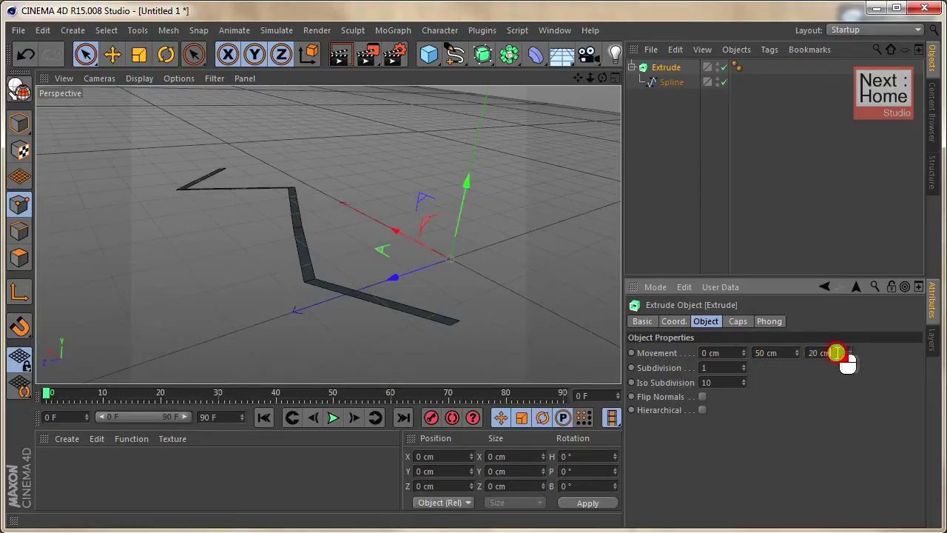
left_click(840, 352)
type("0")
key("Return")
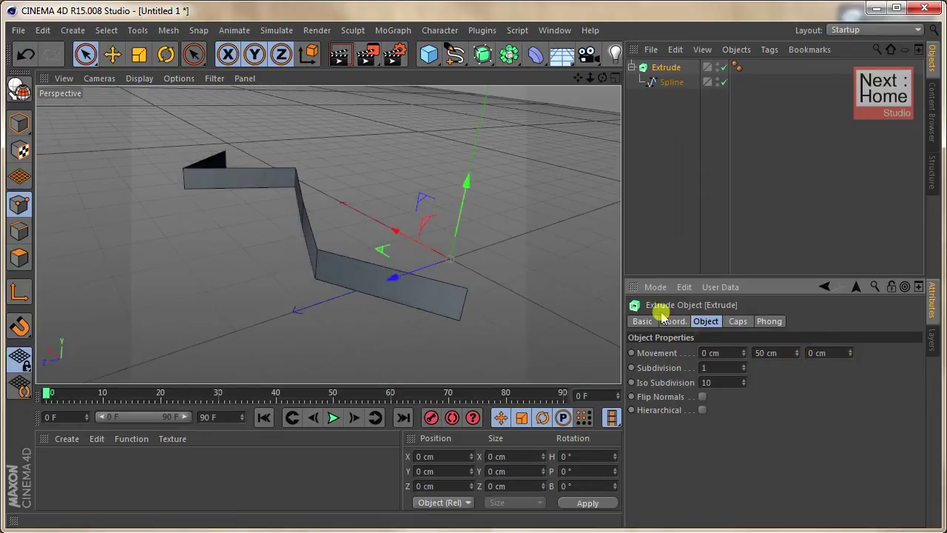
mouse_move(503, 169)
left_mouse_down("alt")
mouse_move(501, 160)
mouse_move(500, 168)
mouse_move(751, 330)
left_mouse_up("alt")
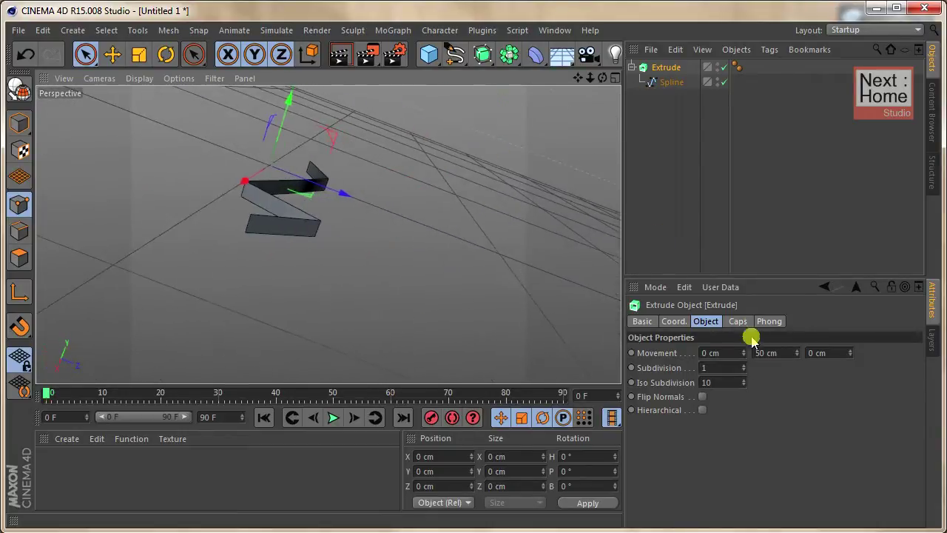
left_click(760, 354)
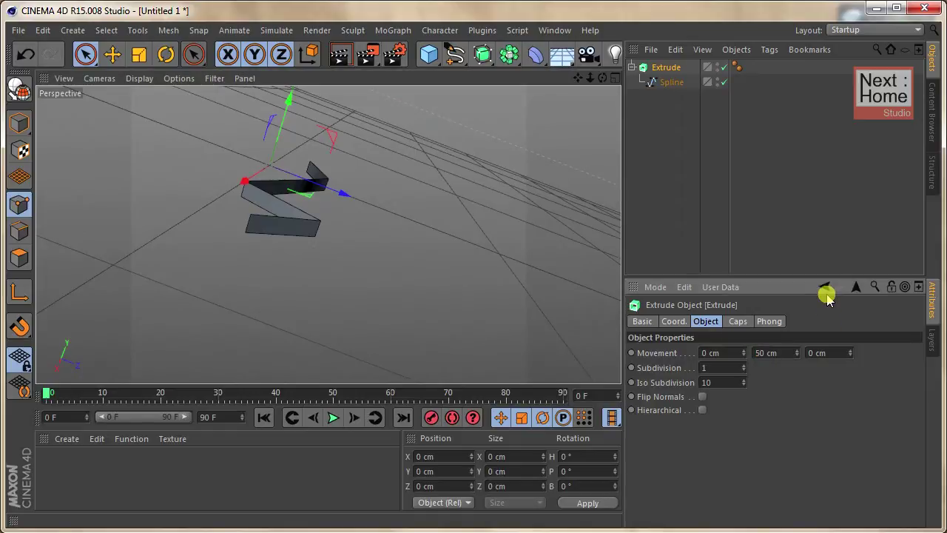
type("150")
left_click_drag(875, 294, 507, 163, "alt")
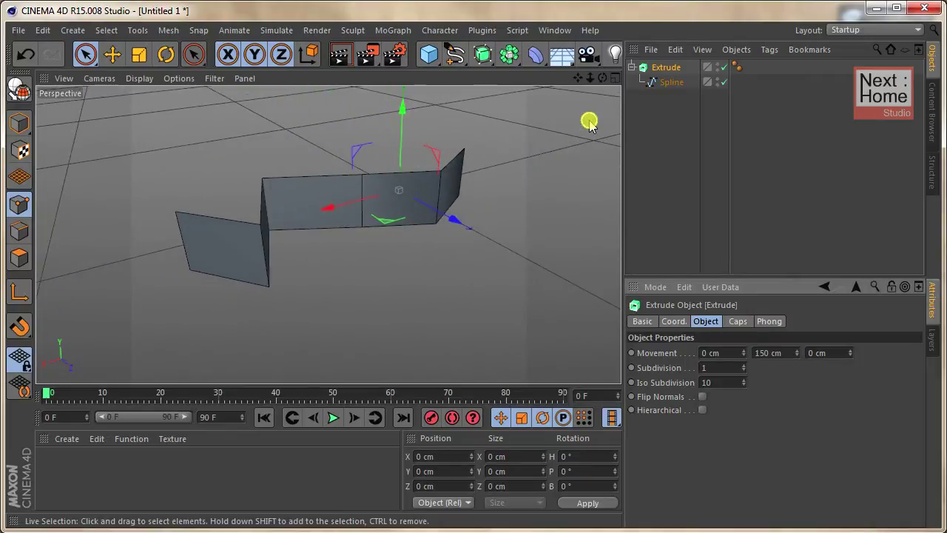
Step: Compare the Spline and Extrude properties, then delete the zigzag extrusion
left_click(672, 84)
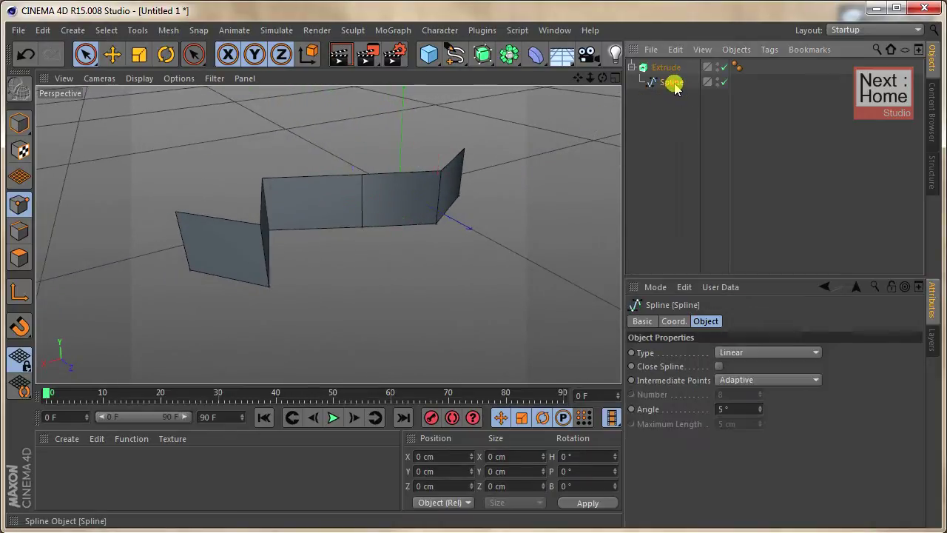
left_click(666, 67)
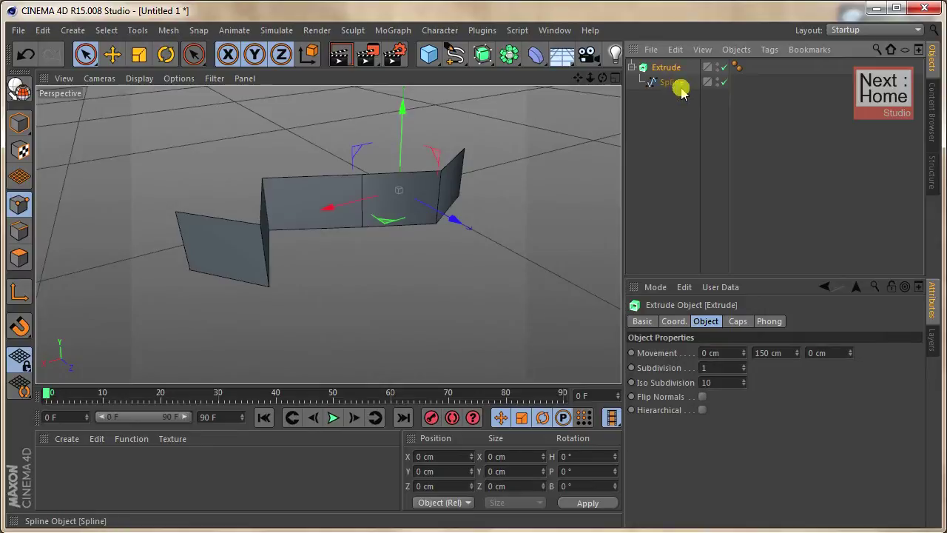
left_click(679, 84)
left_click(666, 67)
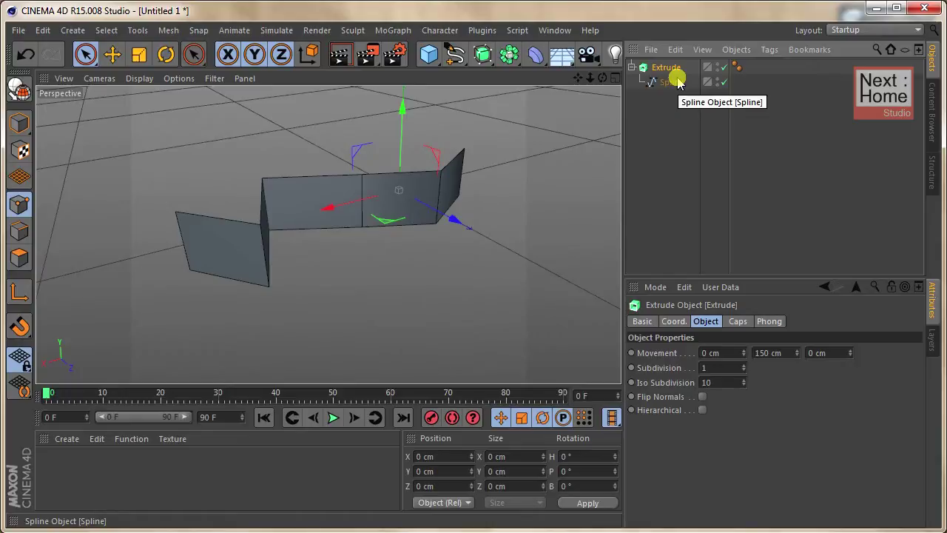
left_click(671, 82)
left_click(664, 67)
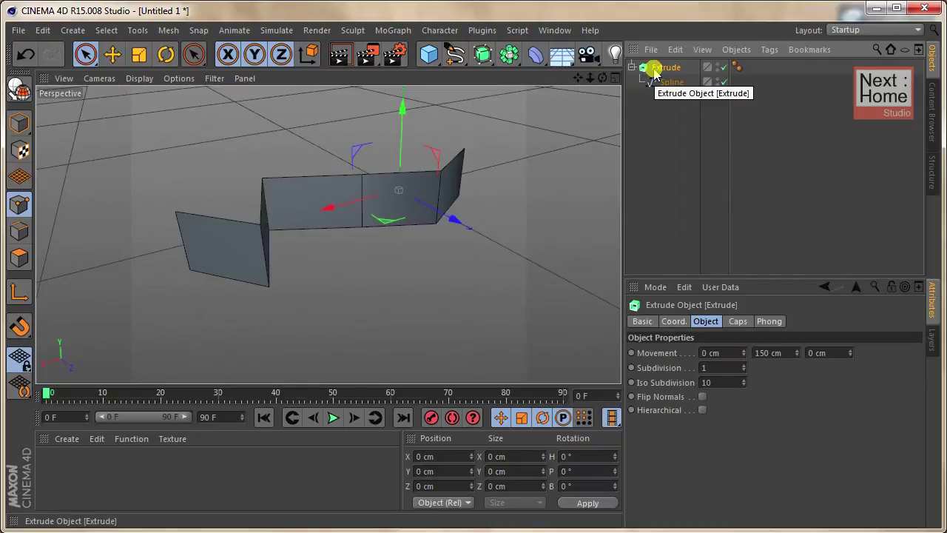
key("Delete")
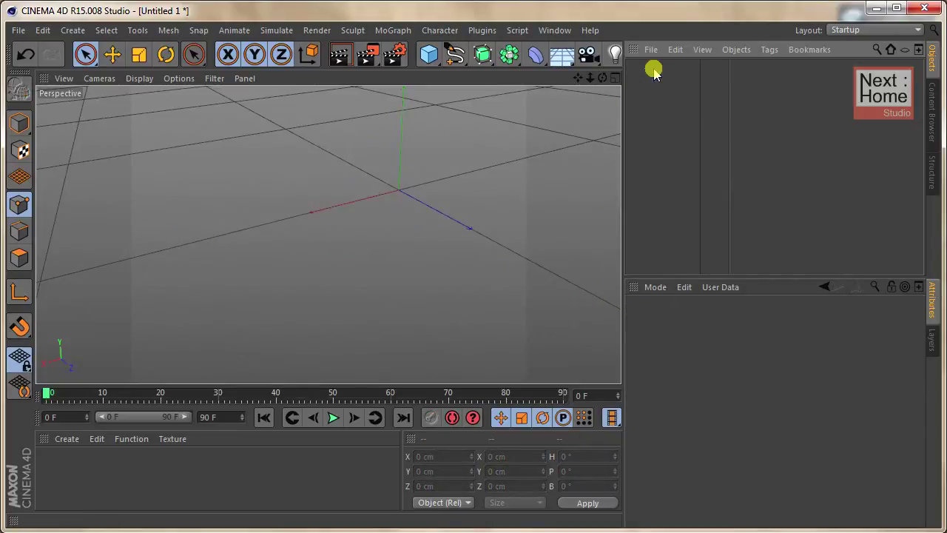
Step: Draw a wavy freehand curve across the Right view
key("F3")
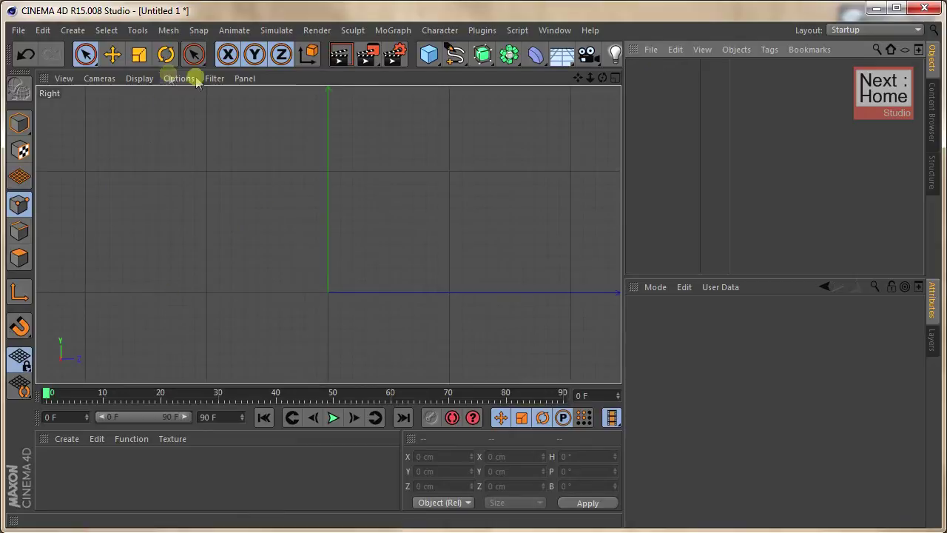
left_click(458, 54)
left_click_drag(108, 260, 514, 216)
left_click(86, 54)
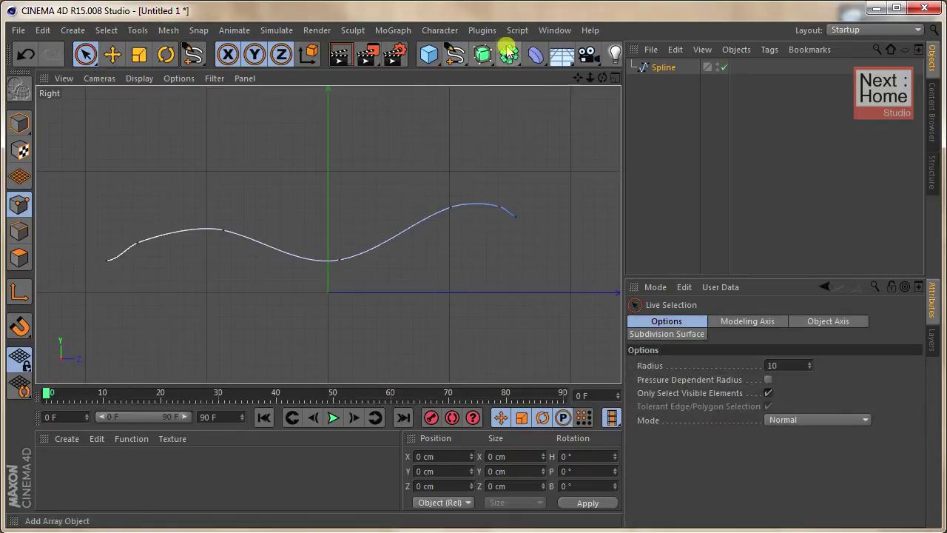
Step: Add a new Extrude, nest the wavy spline inside it, and return to Perspective
left_click_drag(494, 65, 647, 71)
left_click(669, 85)
left_click_drag(670, 81, 668, 68)
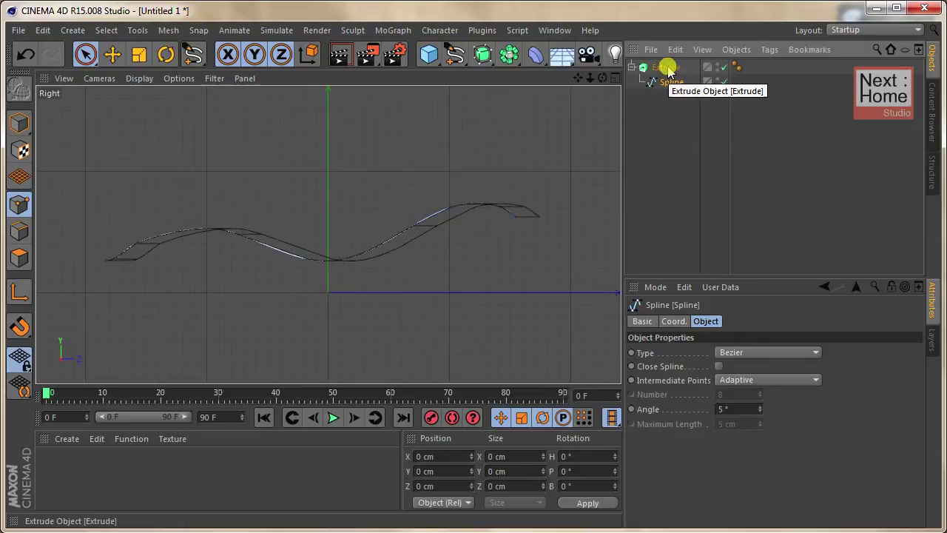
key("F1")
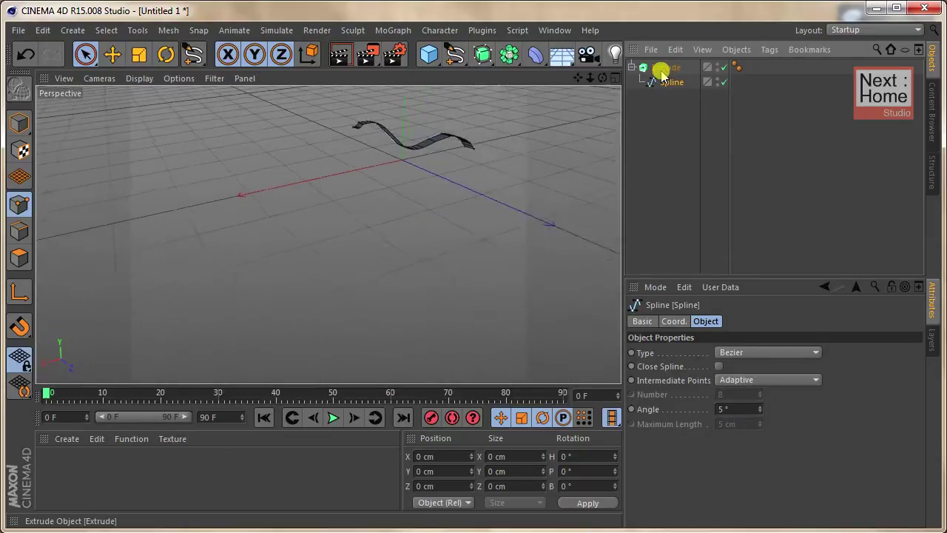
Step: Set the Extrude movement to X 100 cm, Y 0 cm, Z 0 cm and orbit to check
left_click(664, 68)
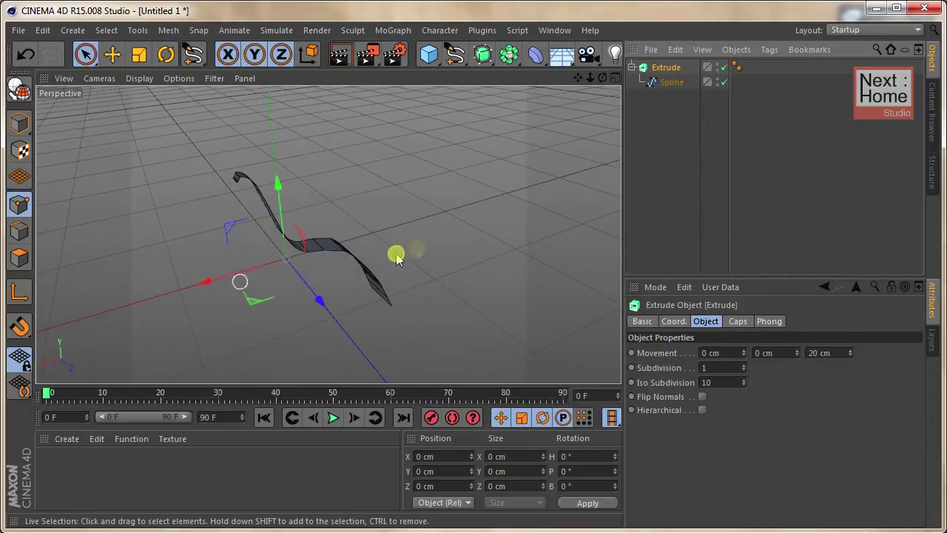
left_click(744, 352)
left_click(795, 353)
left_click(833, 352)
type("0")
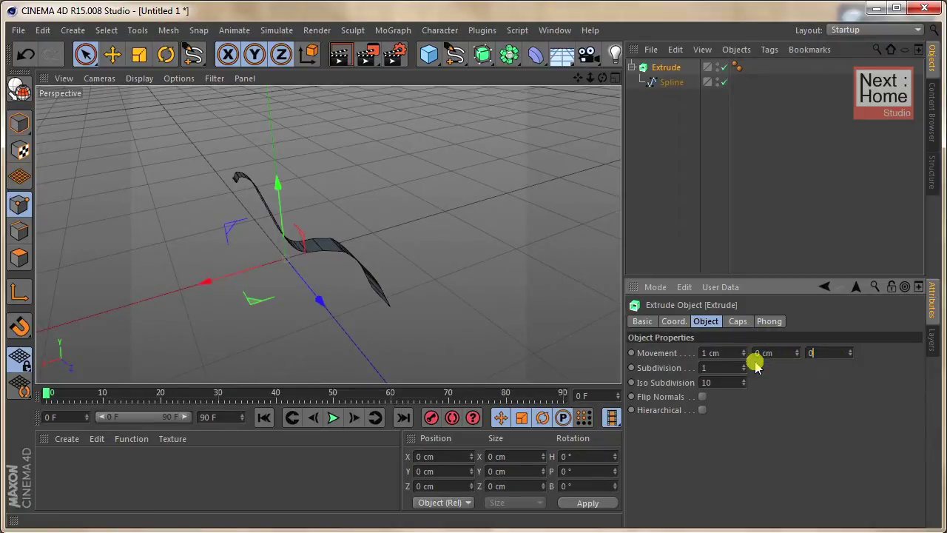
left_click(712, 356)
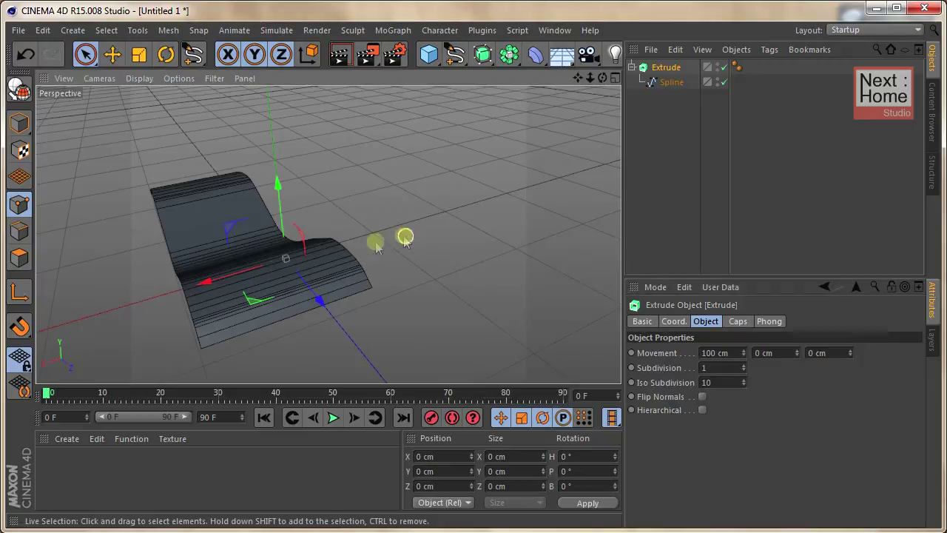
left_click_drag(385, 239, 220, 293, "alt")
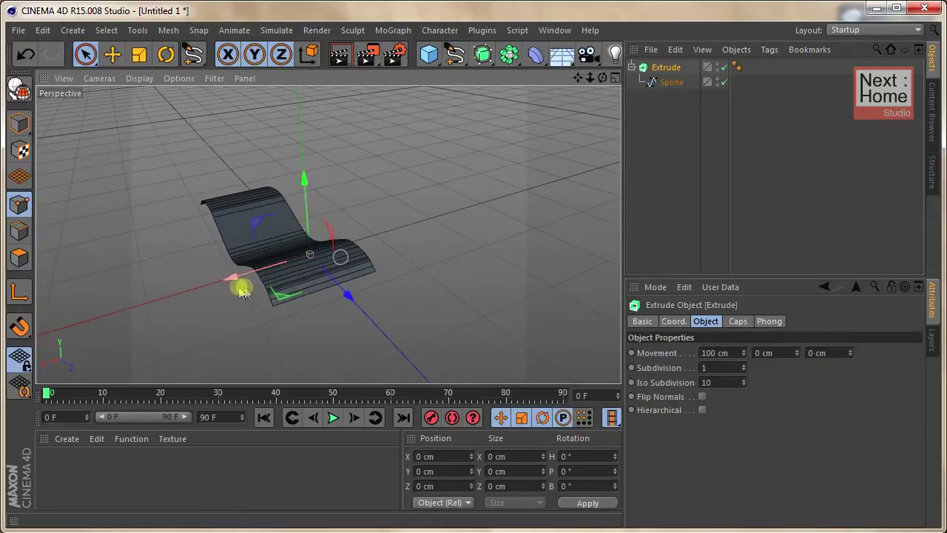
left_click_drag(359, 274, 364, 271, "alt")
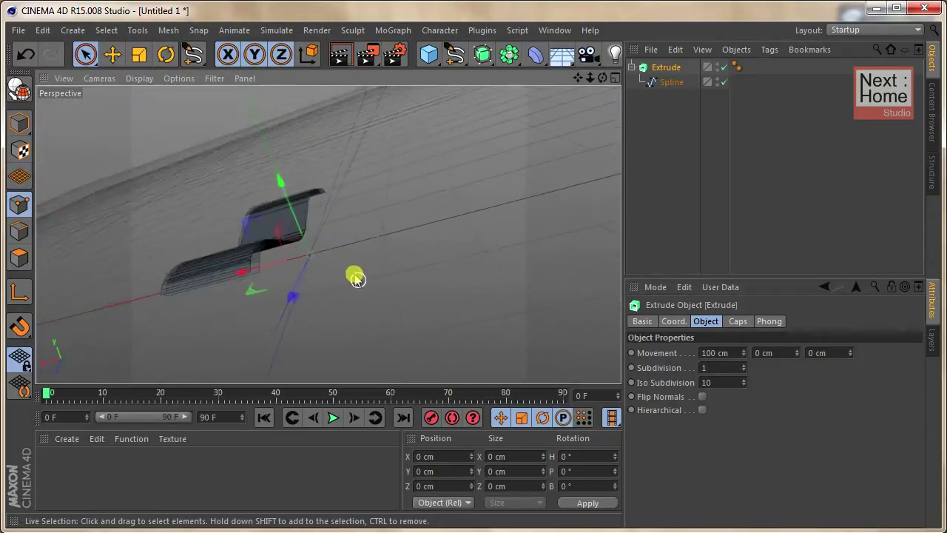
Step: Change the X movement to -100 cm to flip the sheet's direction
left_click(707, 353)
type("-100")
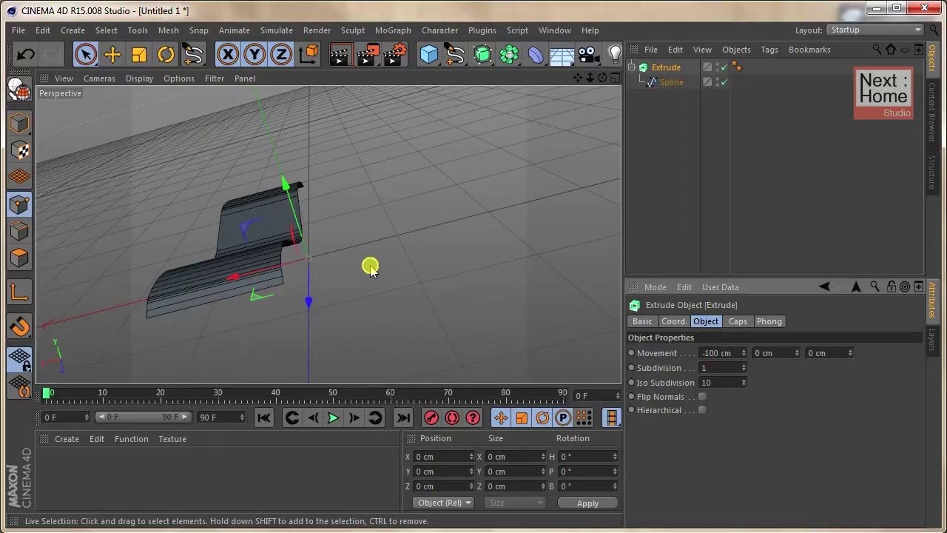
key("Return")
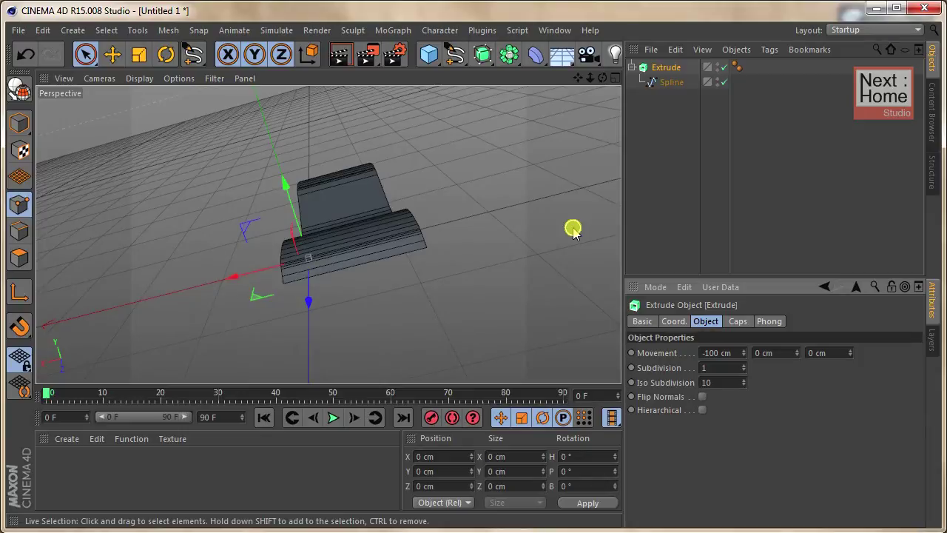
middle_click_drag(573, 229, 618, 279, "alt")
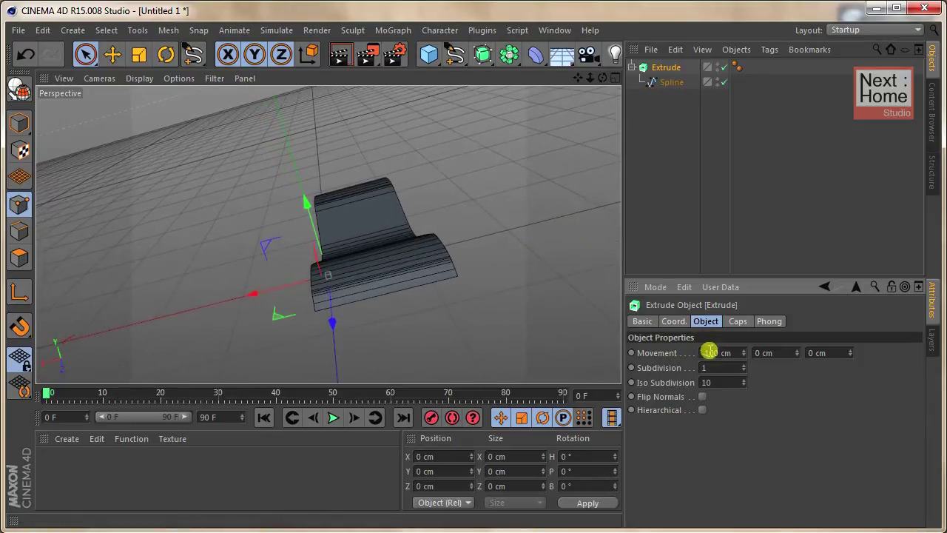
Step: Set the X movement back to 100 cm and orbit around the wavy sheet
left_click(708, 353)
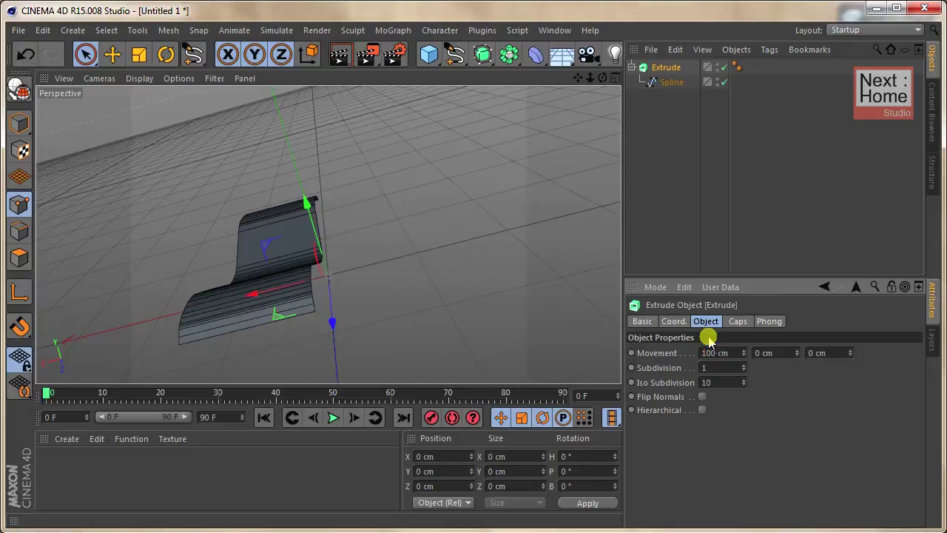
left_click(682, 82)
mouse_move(436, 171)
left_mouse_down("alt")
mouse_move(393, 212)
mouse_move(520, 204)
left_mouse_up("alt")
scroll(424, 208, "up", 3)
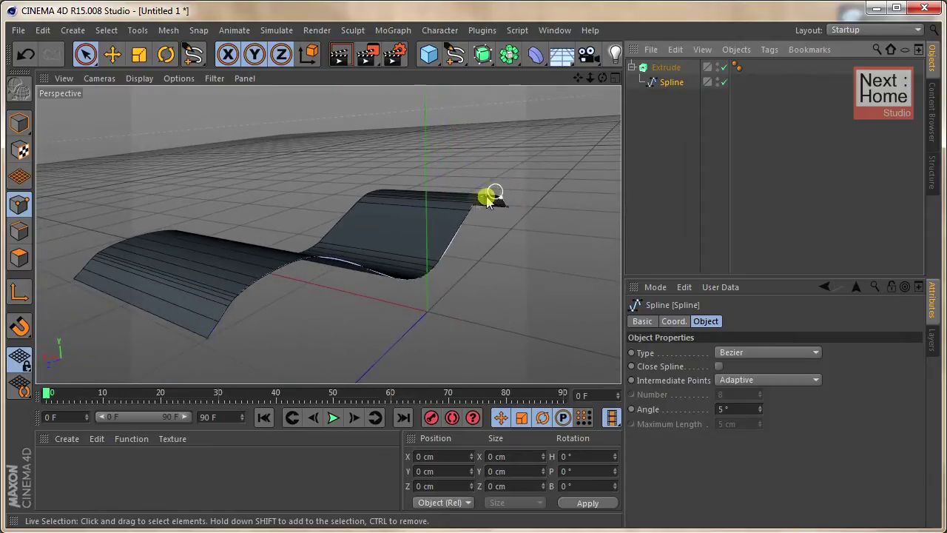
left_click_drag(207, 359, 518, 214, "alt")
Step: Frame the Extrude with H, then delete the wavy sheet
left_click(656, 69)
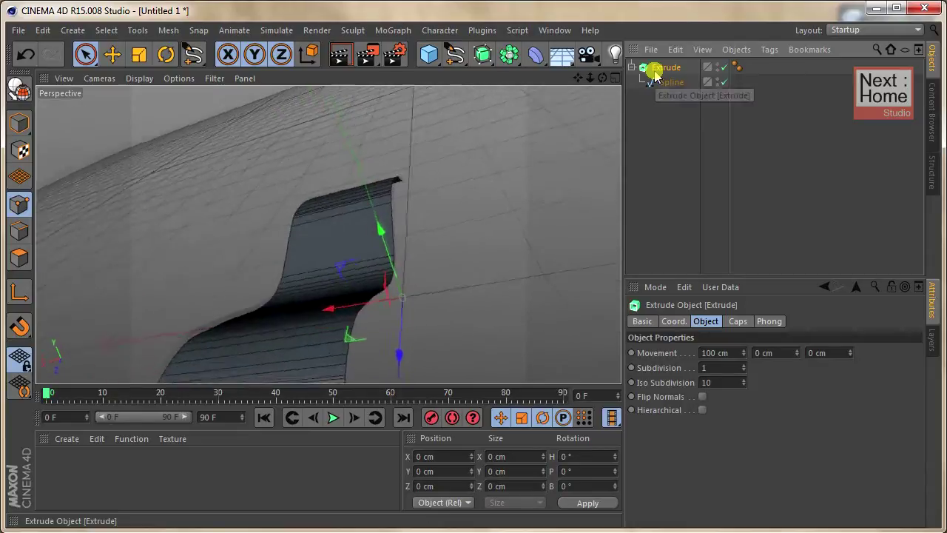
key("h")
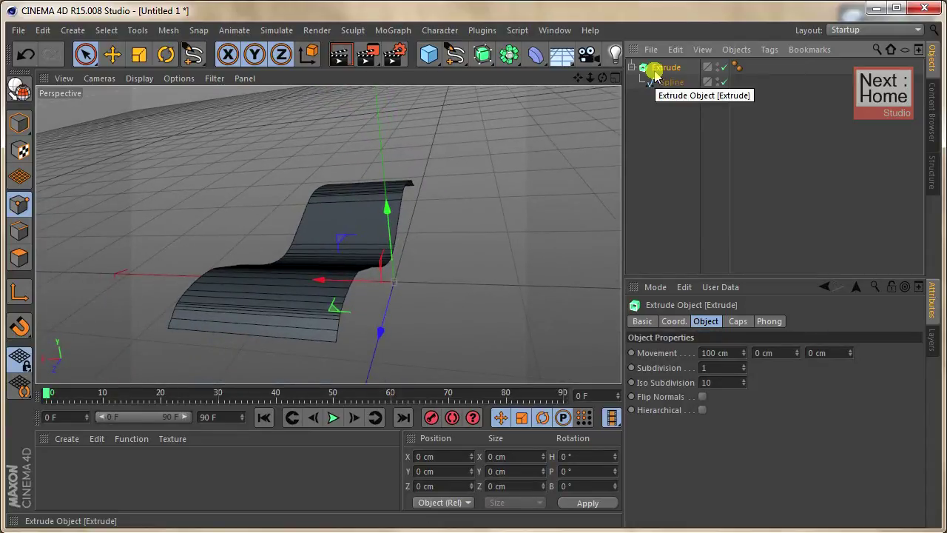
key("Delete")
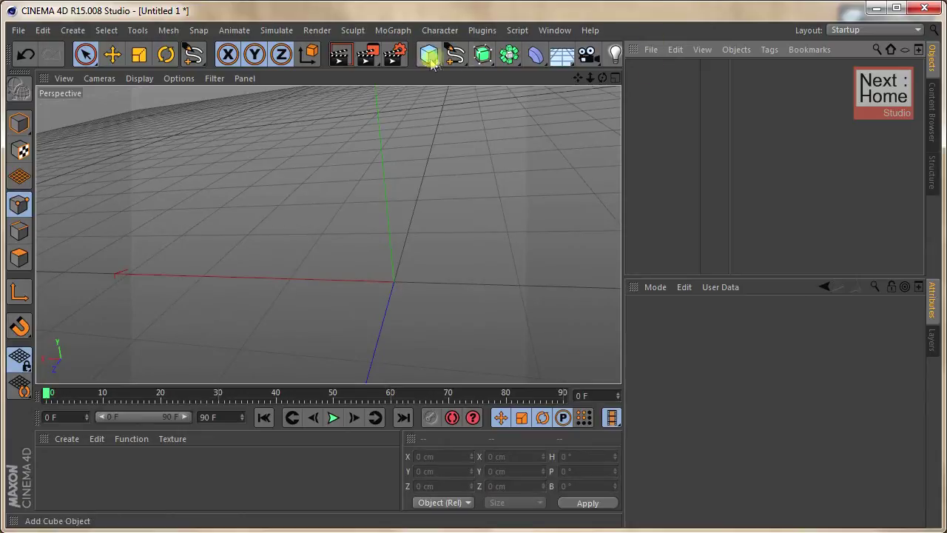
Step: Add a Loft generator from the generators palette and switch to the Right view
mouse_move(482, 54)
left_mouse_down()
mouse_move(499, 100)
mouse_move(533, 111)
mouse_move(647, 111)
left_mouse_up()
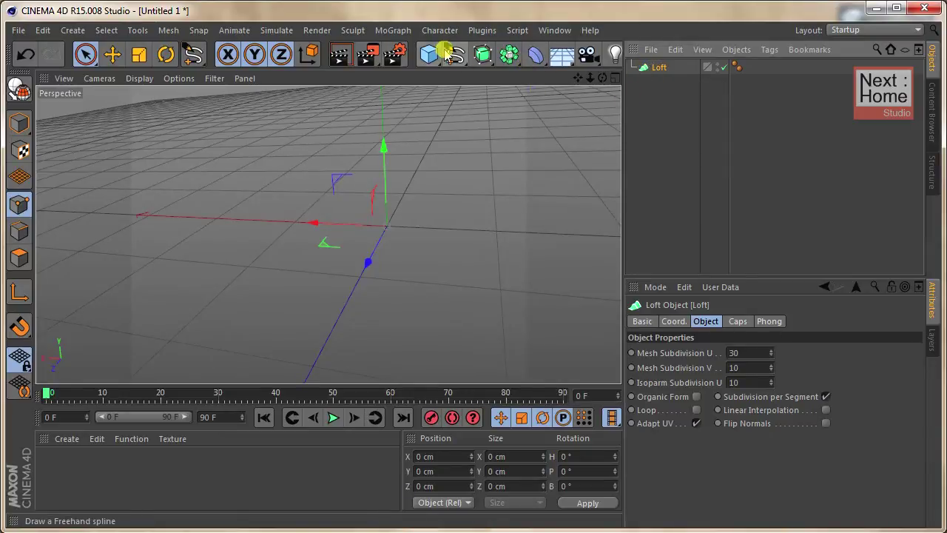
key("F3")
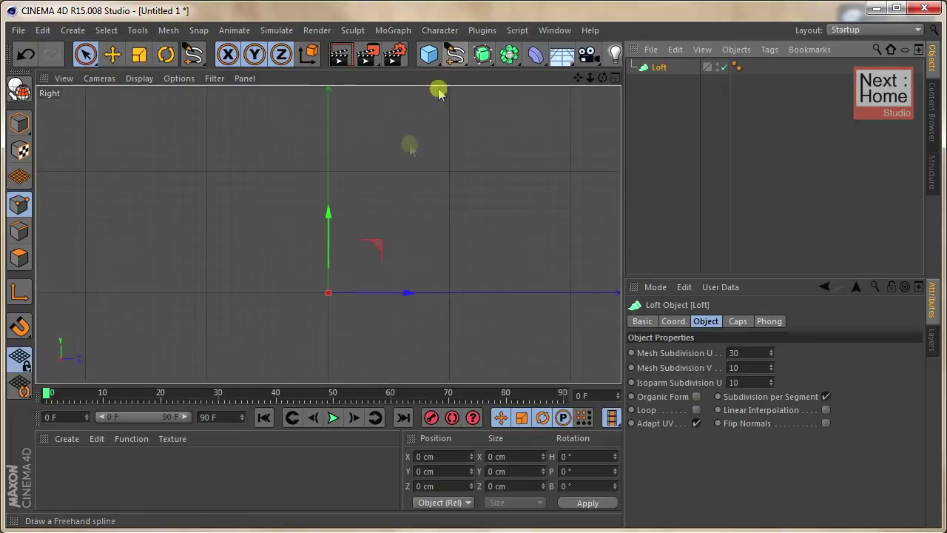
Step: Draw six wavy freehand splines (Spline to Spline.5) across the Right view, then return to Perspective
left_click(455, 54)
mouse_move(120, 300)
left_mouse_down()
mouse_move(374, 263)
mouse_move(519, 288)
left_mouse_up()
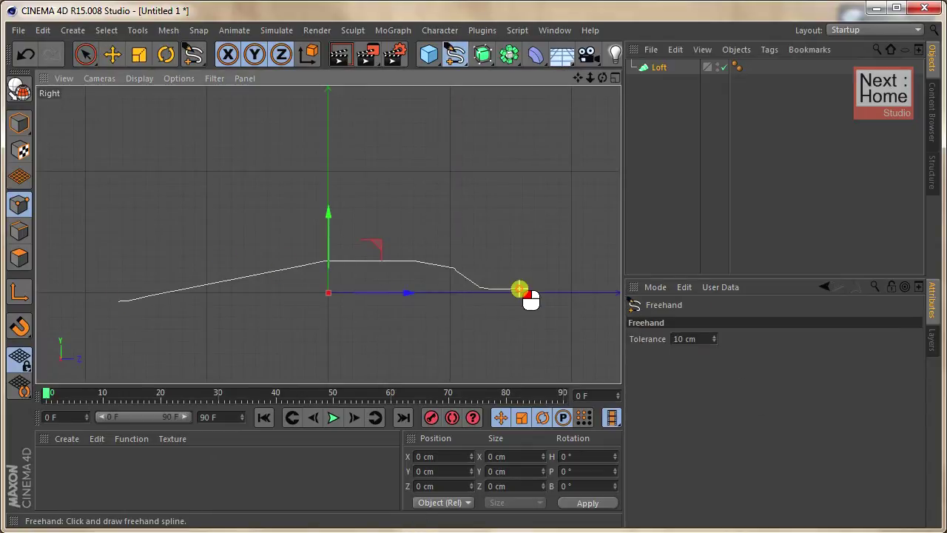
left_click(455, 56)
left_click_drag(144, 255, 466, 234)
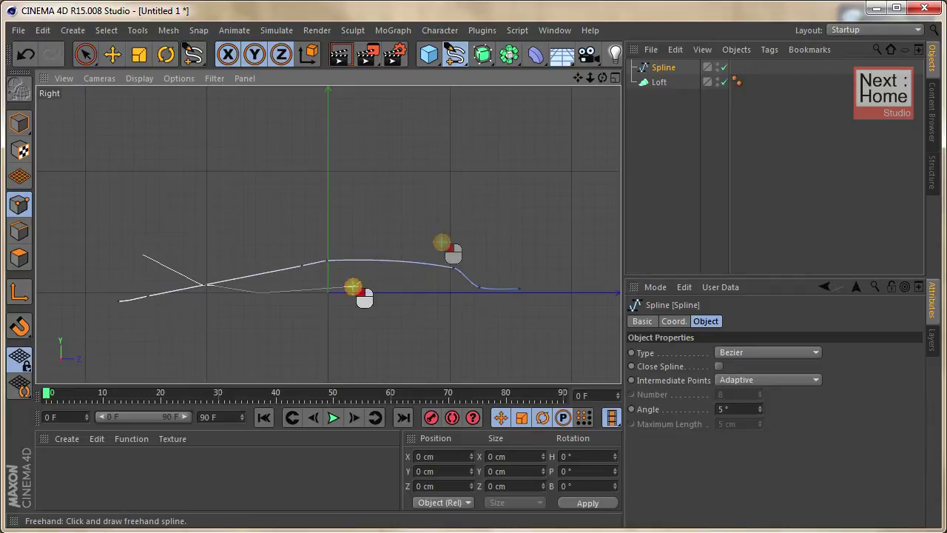
left_click_drag(137, 277, 476, 267)
left_click_drag(184, 246, 532, 261)
left_click_drag(185, 307, 532, 285)
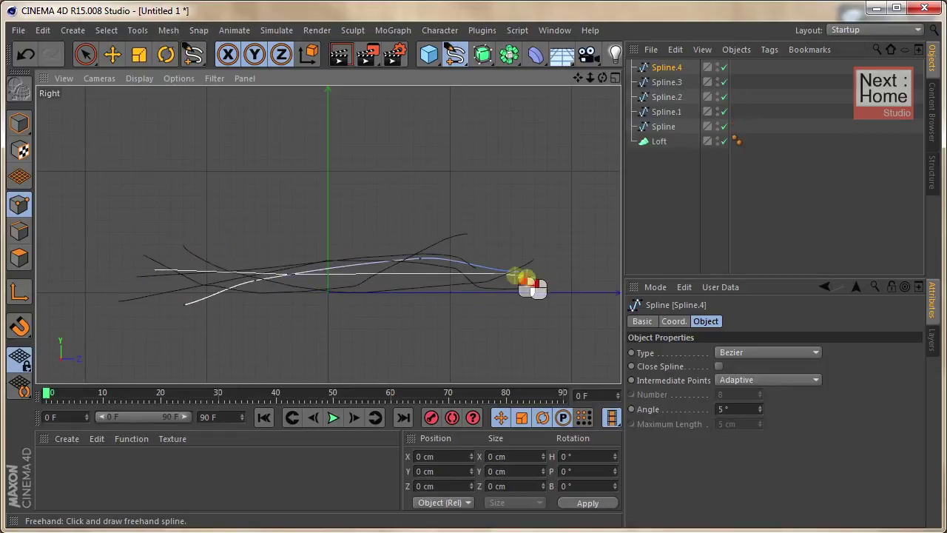
left_click(254, 219)
key("F1")
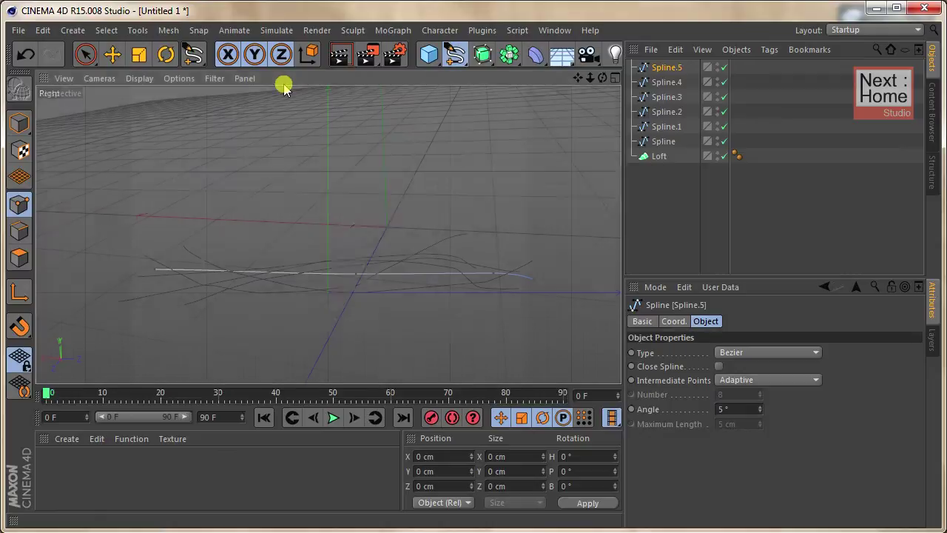
Step: Orbit the perspective view around the six stacked splines, then select Spline and Spline.1
left_click(85, 54)
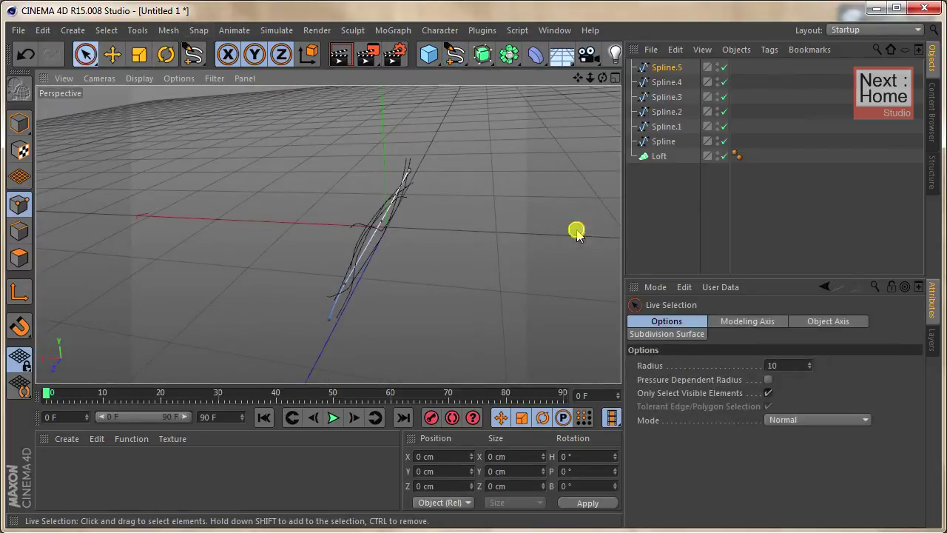
left_click_drag(345, 304, 436, 263, "alt")
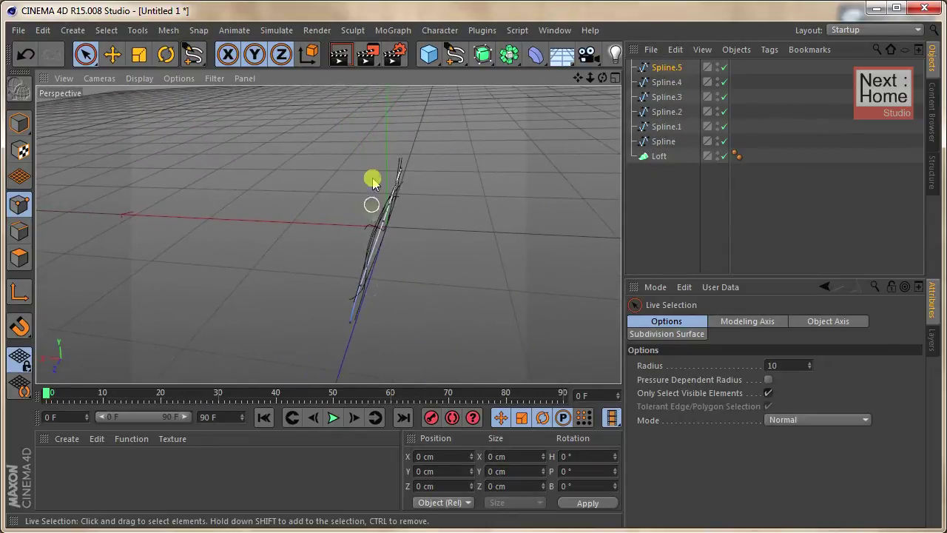
mouse_move(392, 163)
left_mouse_down("alt")
mouse_move(411, 209)
mouse_move(285, 263)
left_mouse_up("alt")
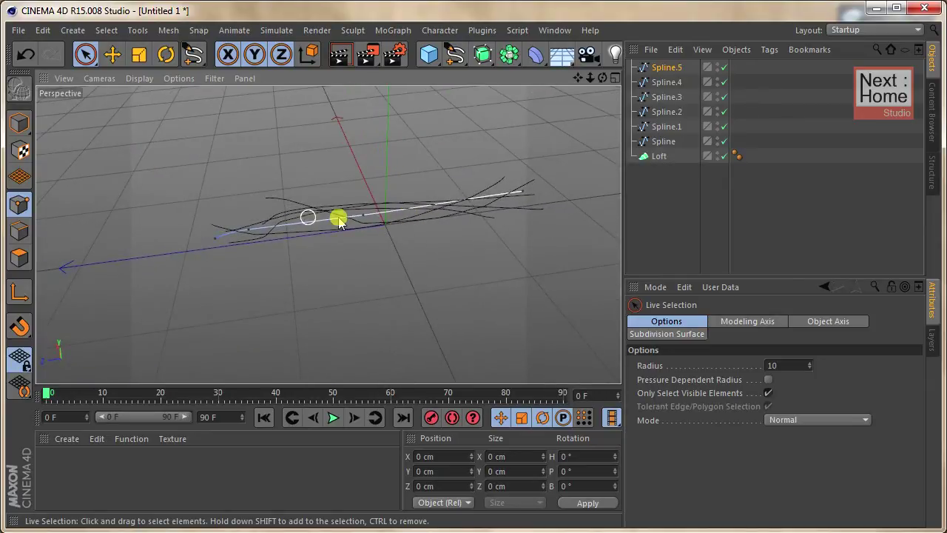
left_click_drag(363, 229, 278, 265, "alt")
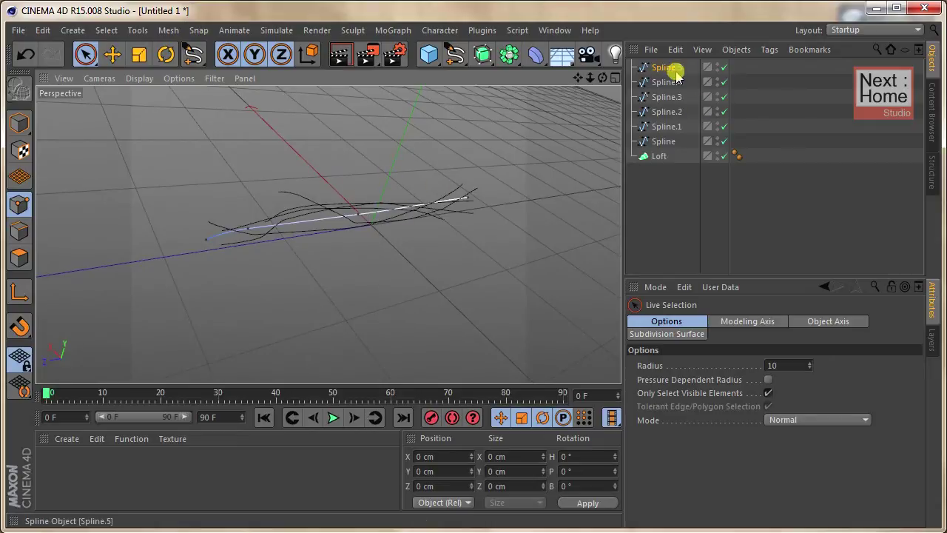
mouse_move(312, 189)
left_mouse_down("alt")
mouse_move(338, 195)
mouse_move(641, 79)
left_mouse_up("alt")
left_click(667, 141)
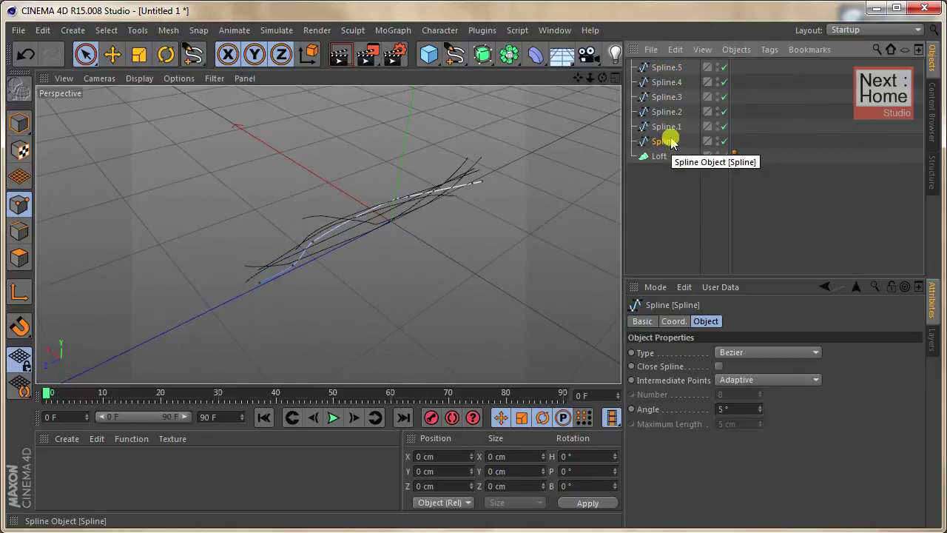
left_click_drag(668, 141, 666, 142)
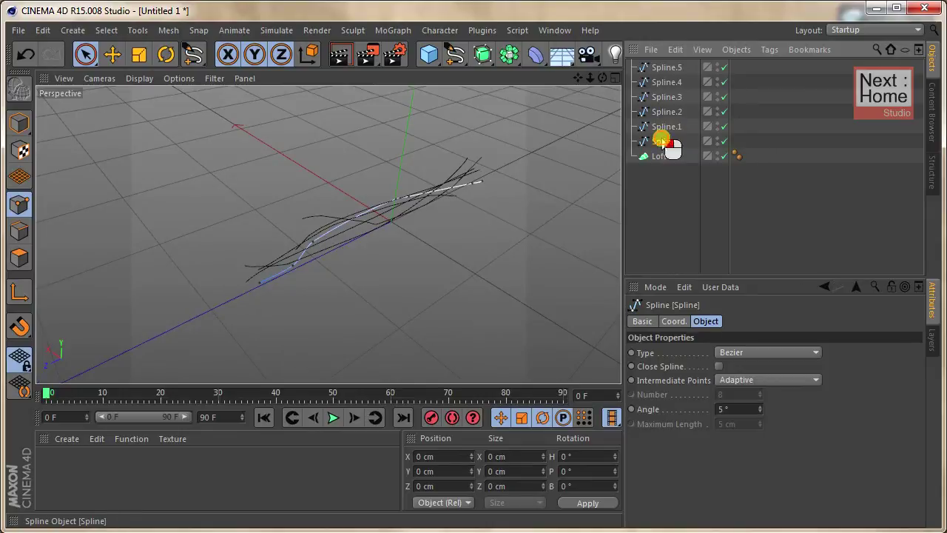
left_click(663, 127)
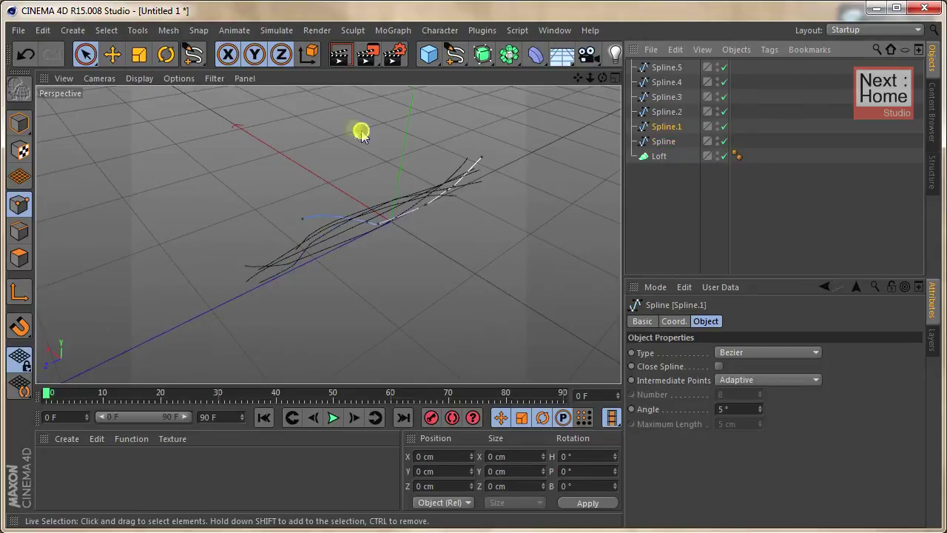
Step: In Model mode, slide Spline.1 and Spline.3 out along X, Spline.3 to 177.43 cm
left_click(13, 122)
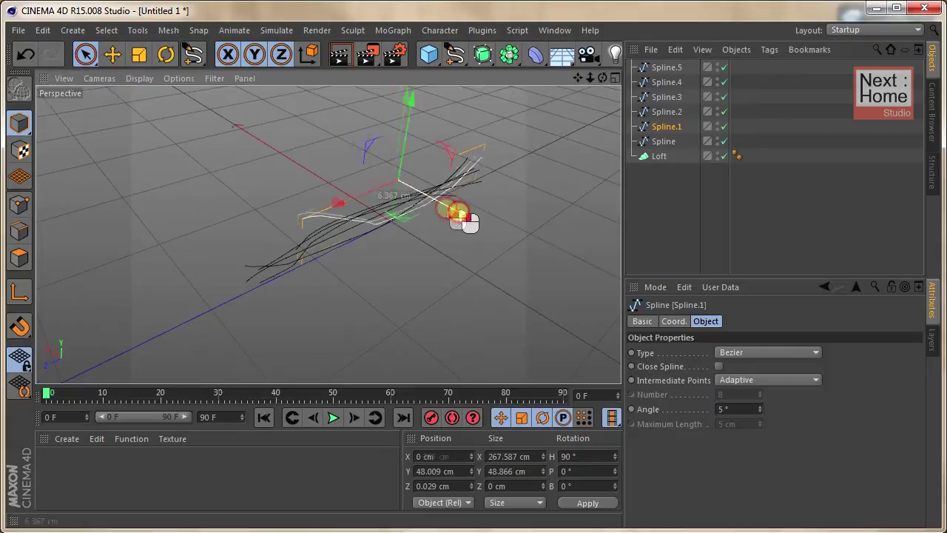
left_click(669, 112)
left_click_drag(464, 213, 376, 186)
left_click(666, 96)
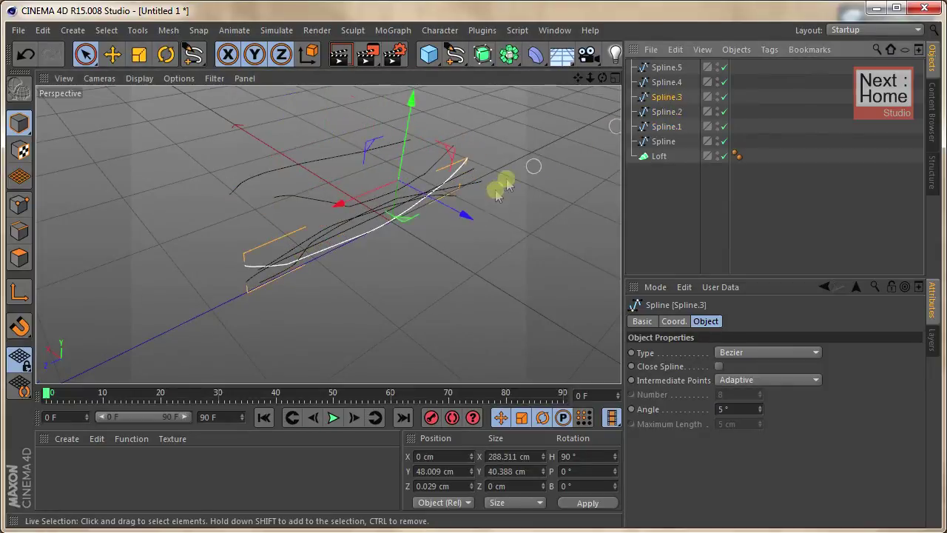
left_click_drag(469, 220, 336, 169)
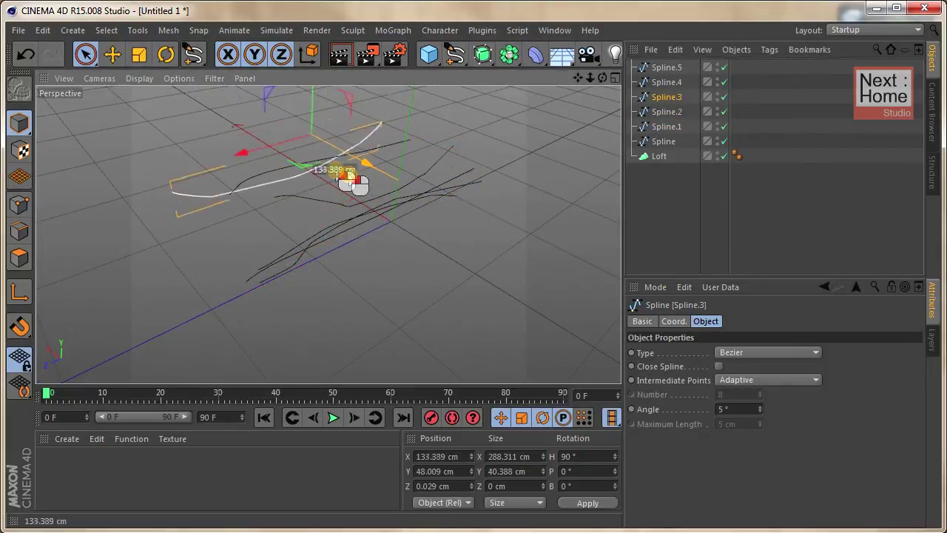
Step: Slide Spline.4 and Spline.5 further along X, Spline.5 farthest at 577.36 cm
left_click(667, 82)
left_click_drag(461, 211, 258, 156)
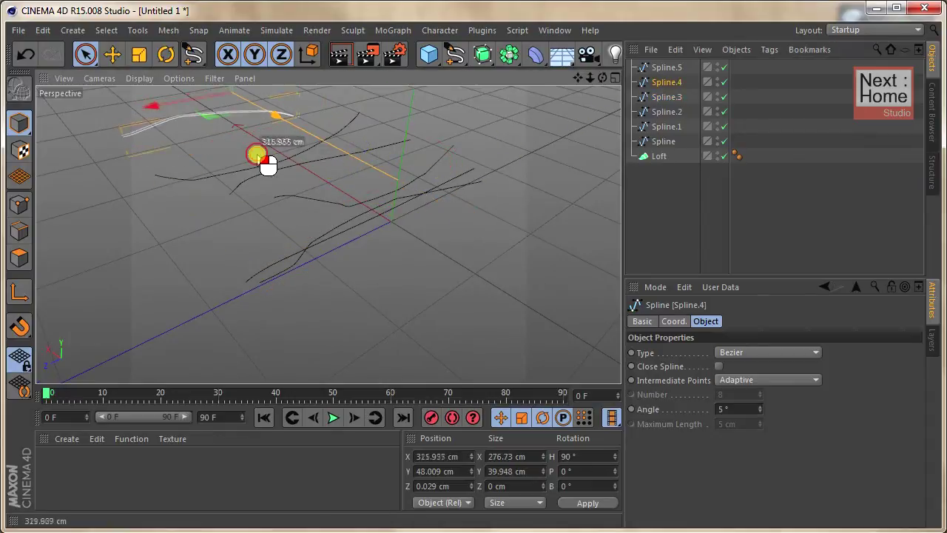
left_click(667, 67)
mouse_move(471, 215)
left_mouse_down()
mouse_move(180, 127)
mouse_move(317, 127)
mouse_move(475, 237)
mouse_move(427, 218)
mouse_move(470, 225)
left_mouse_up()
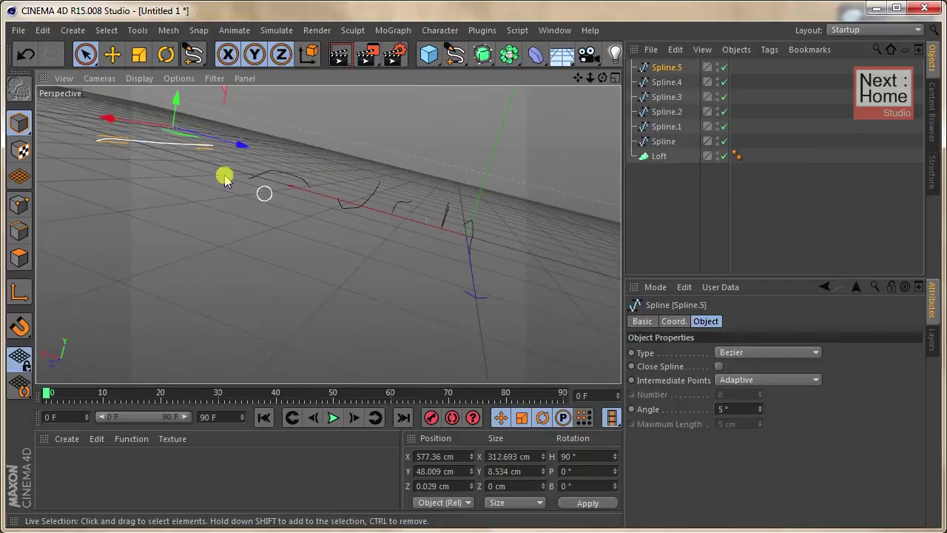
mouse_move(164, 159)
left_mouse_down("alt")
mouse_move(425, 239)
mouse_move(245, 196)
mouse_move(300, 185)
mouse_move(383, 192)
mouse_move(262, 328)
mouse_move(582, 211)
left_mouse_up("alt")
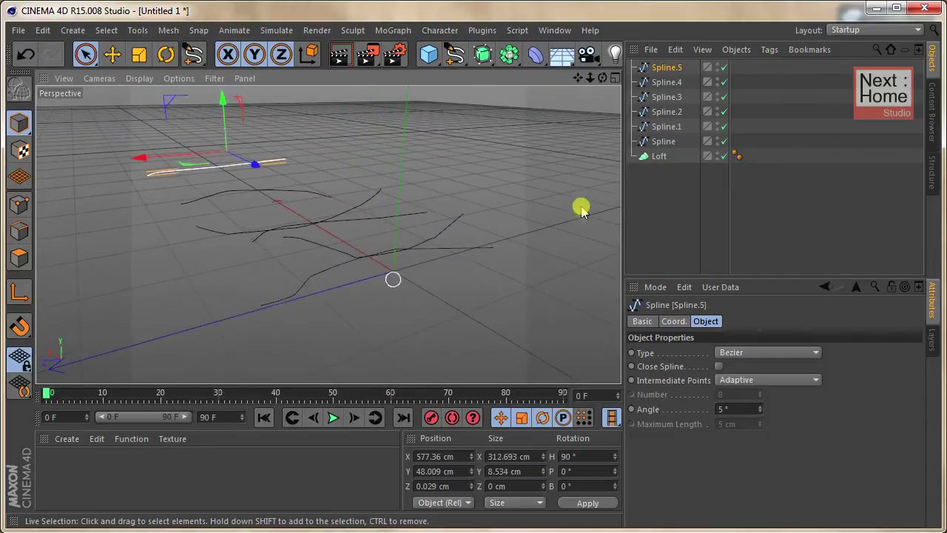
left_click(658, 159)
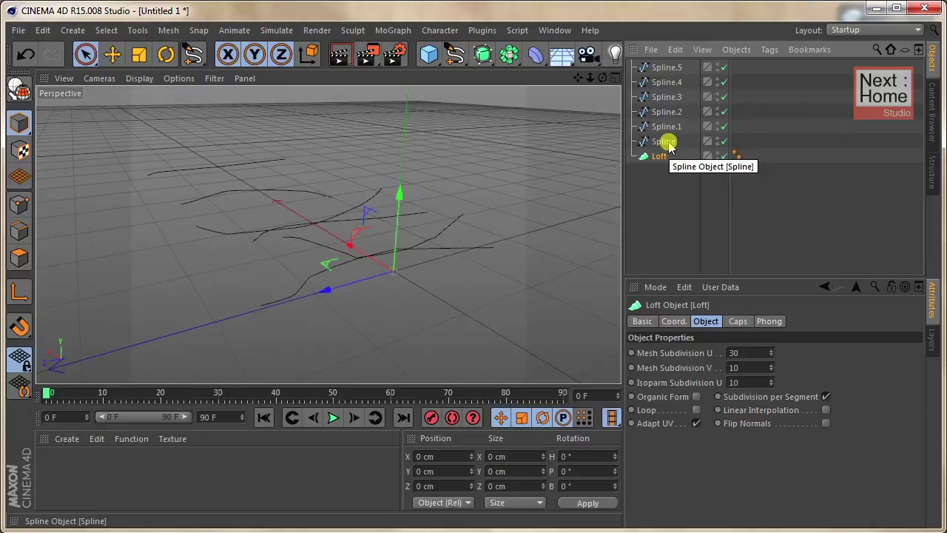
Step: Select Spline through Spline.5 and drop all six under the Loft object
left_click(664, 141)
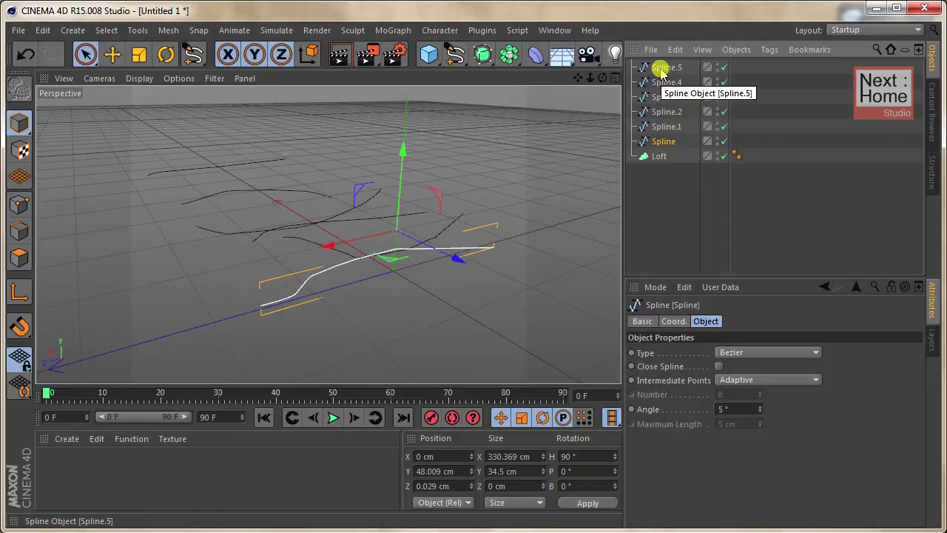
left_click(661, 70, "shift")
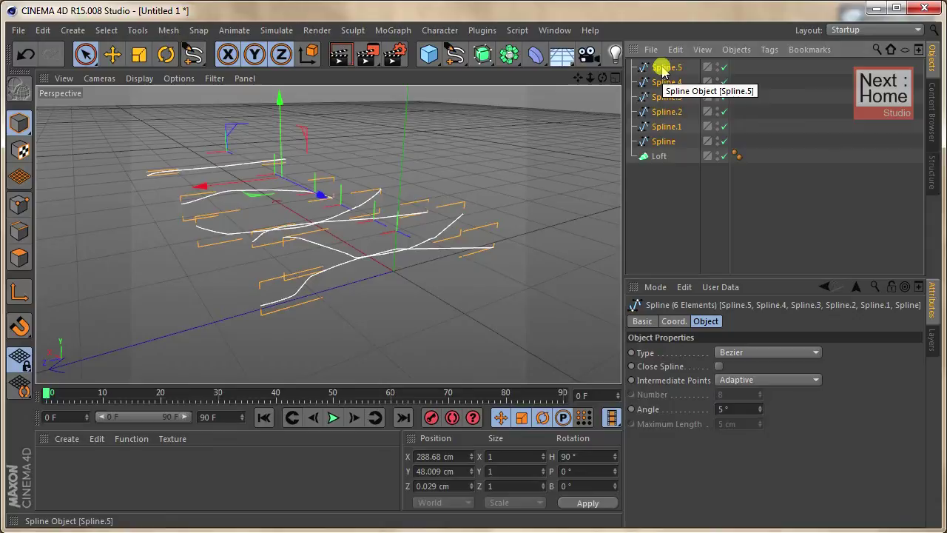
left_click_drag(662, 69, 664, 70)
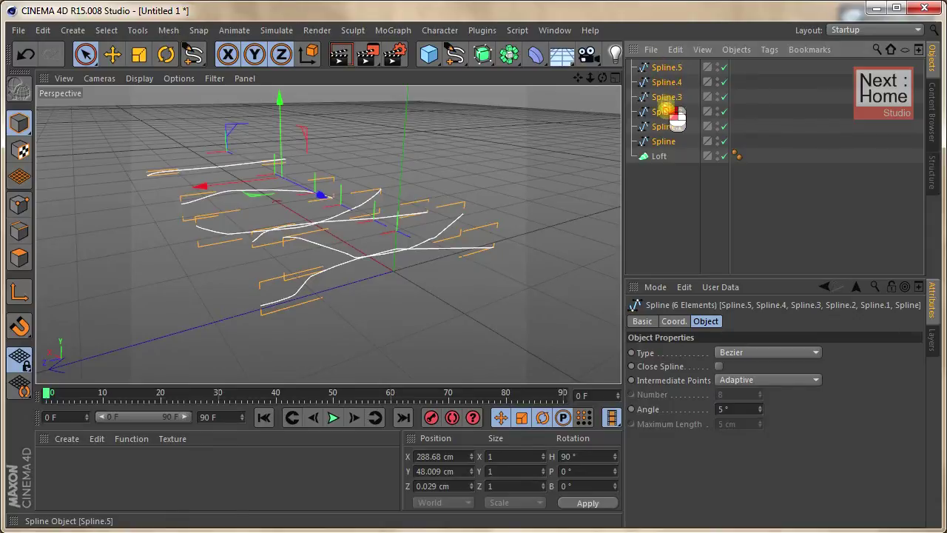
left_click_drag(659, 156, 661, 156)
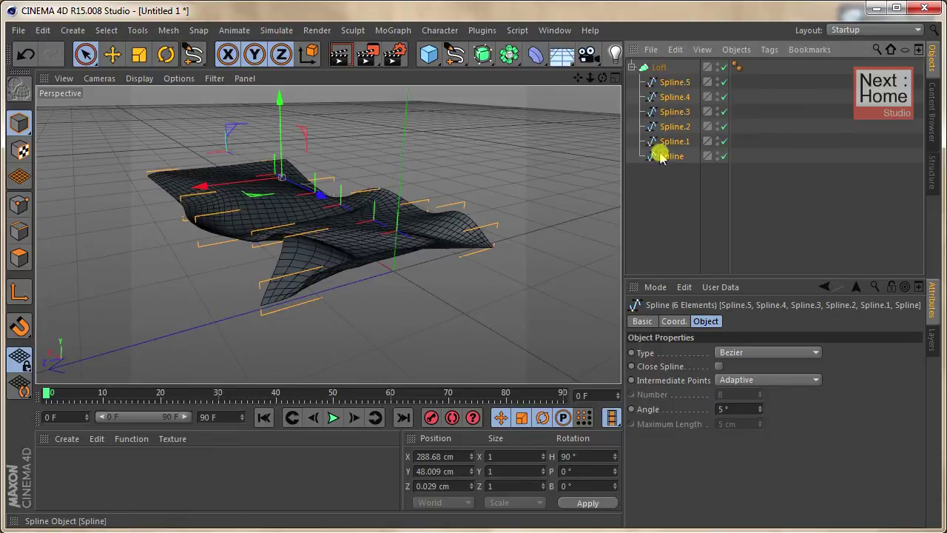
left_click(514, 178)
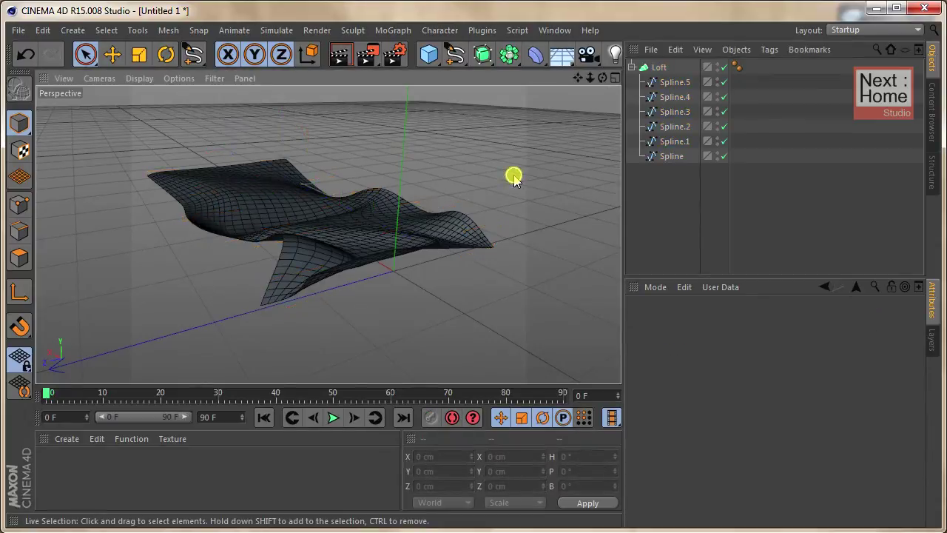
left_click_drag(514, 175, 580, 160, "alt")
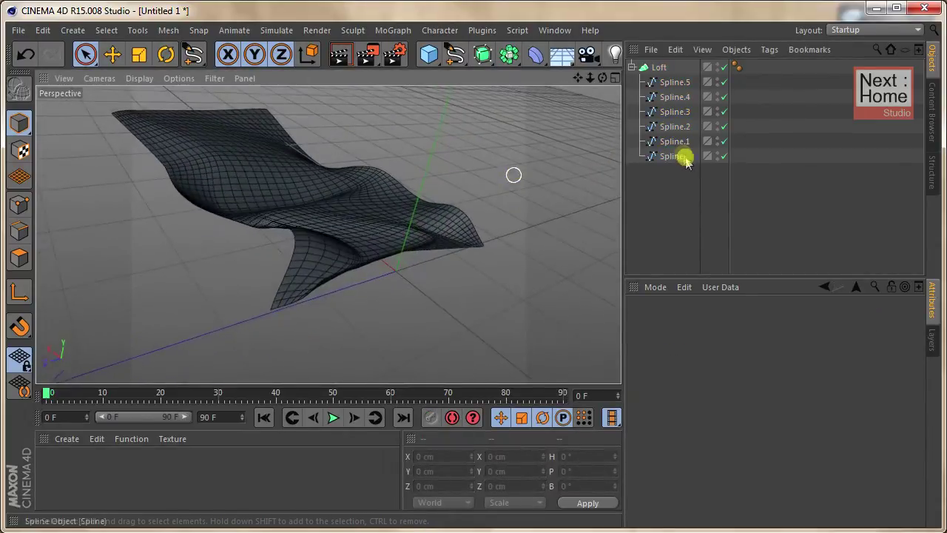
left_click(674, 144)
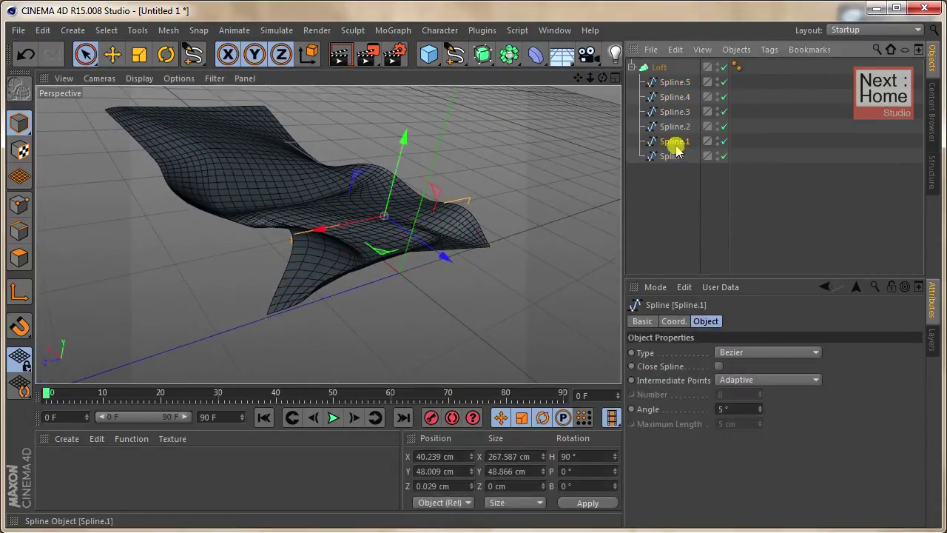
left_click(674, 126)
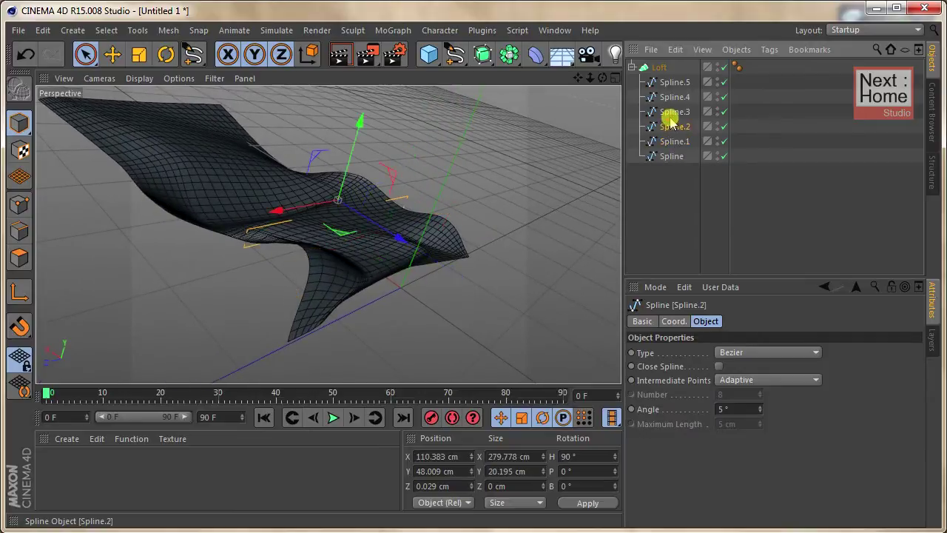
left_click(670, 96)
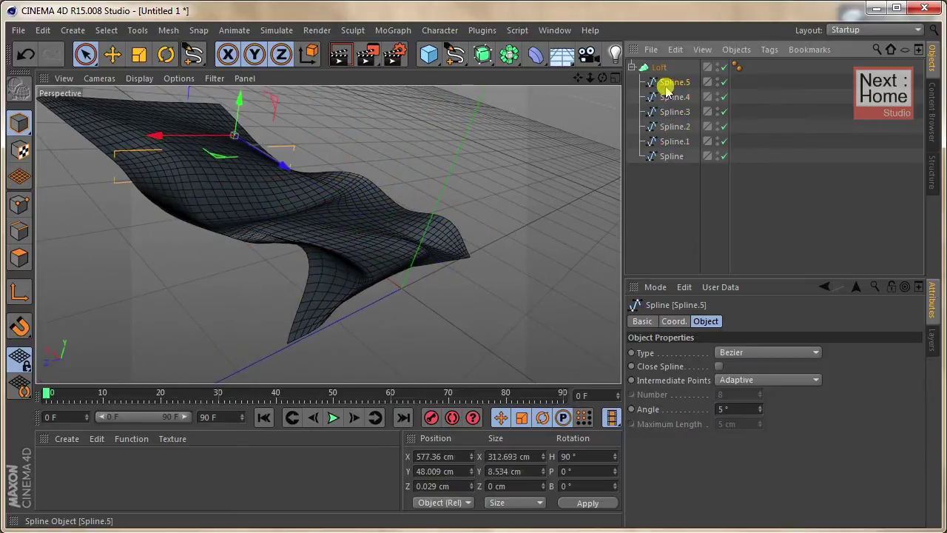
left_click(670, 83)
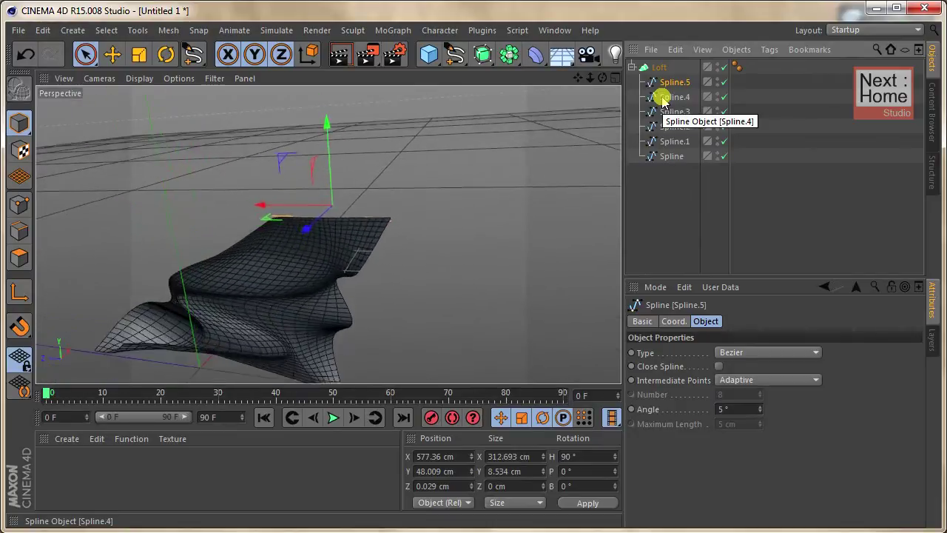
Step: Raise Spline.3 and Spline.2, and push Spline.1 along Z to -51.326 cm
left_click(670, 111)
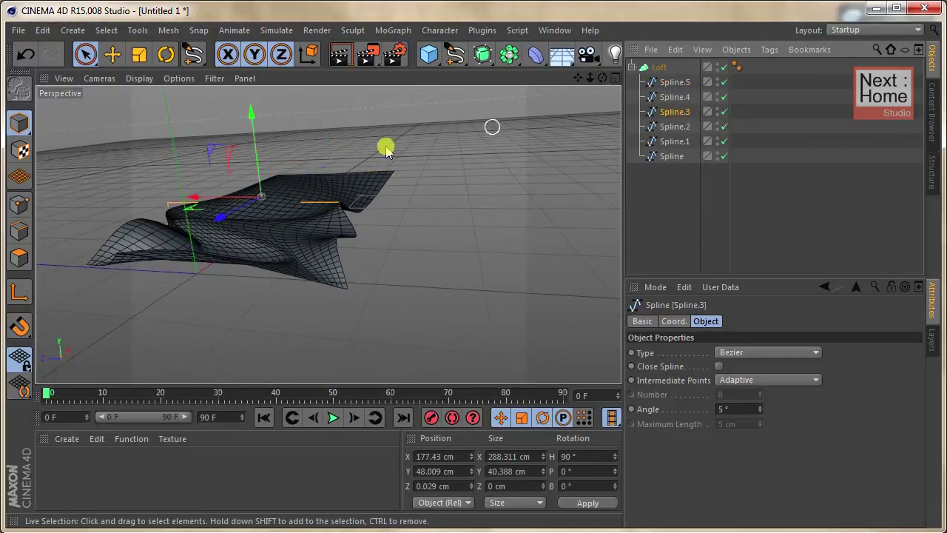
left_click_drag(265, 130, 255, 111)
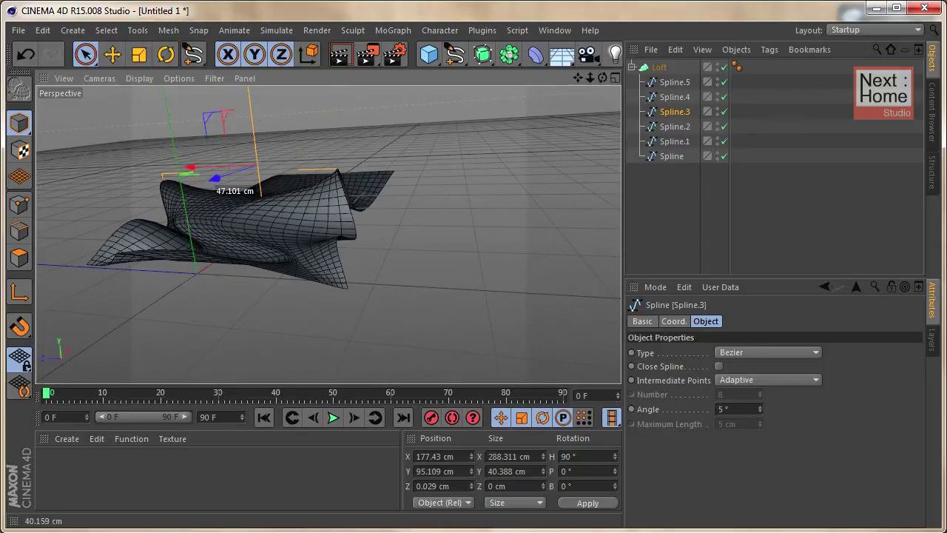
left_click(674, 127)
left_click_drag(232, 127, 230, 111)
left_click(637, 142)
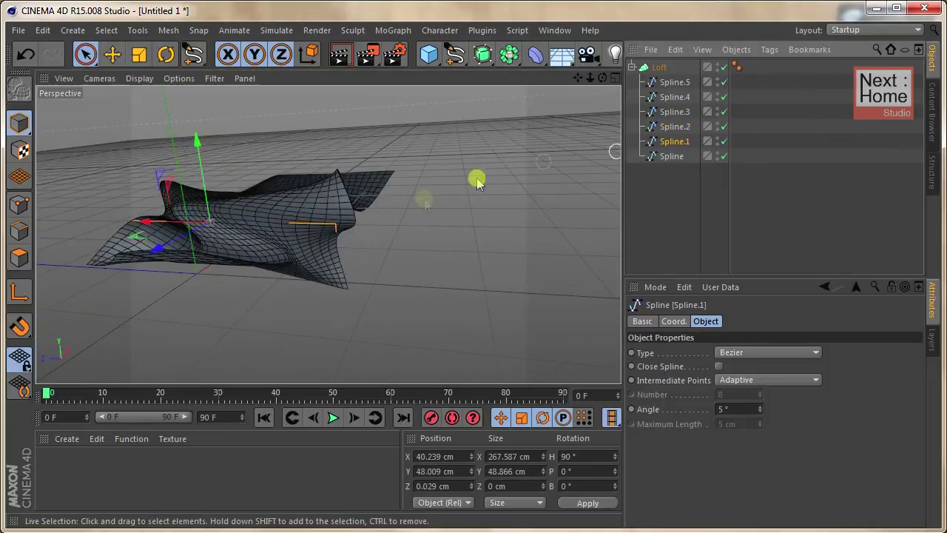
mouse_move(144, 226)
left_mouse_down()
mouse_move(254, 218)
mouse_move(377, 165)
mouse_move(508, 131)
left_mouse_up()
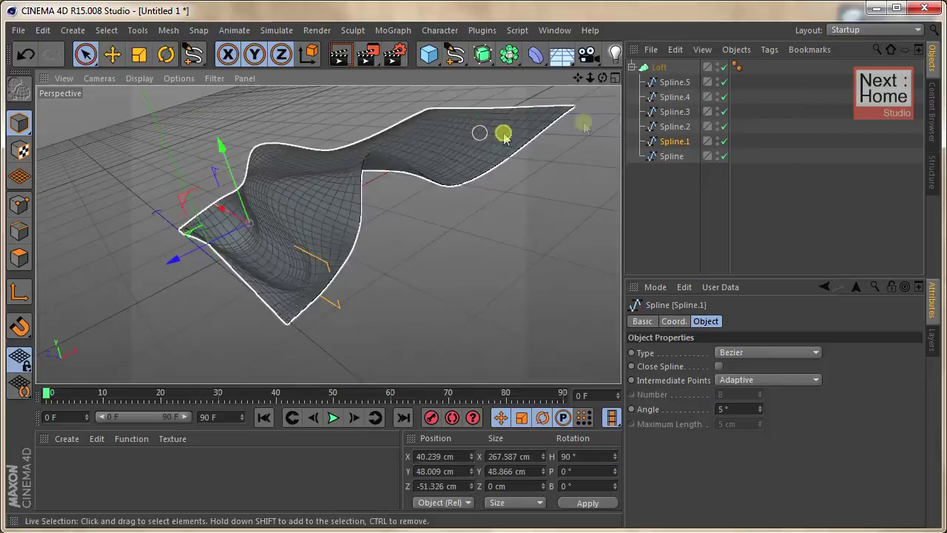
Step: Move Spline.4 up to Y 85.557 cm, then undo that last move
left_click(673, 112)
left_click(670, 99)
left_click_drag(417, 126, 363, 159)
mouse_move(402, 100)
left_mouse_down()
mouse_move(352, 129)
mouse_move(466, 106)
left_mouse_up()
key("ctrl+z")
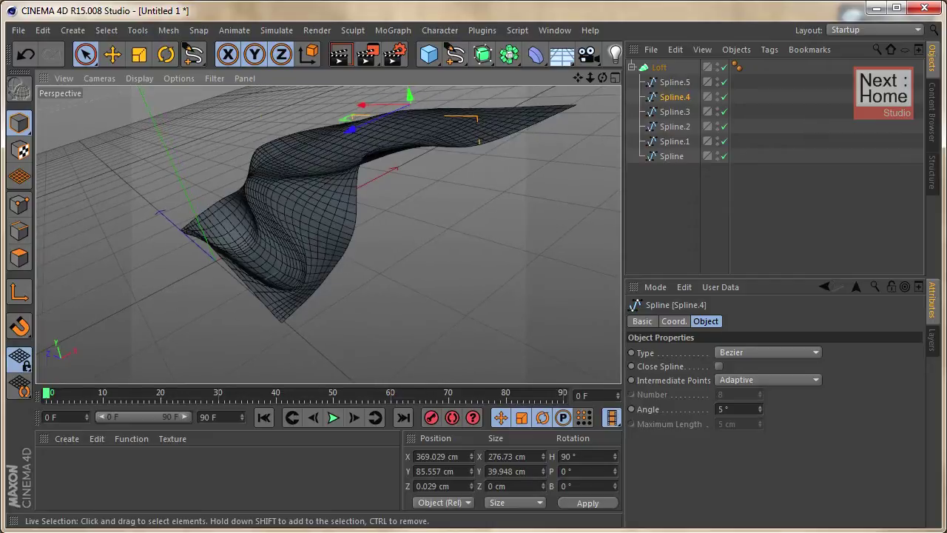
Step: Select Spline.5, cycle through edge, point and polygon modes, and return to Model mode
left_click(20, 235)
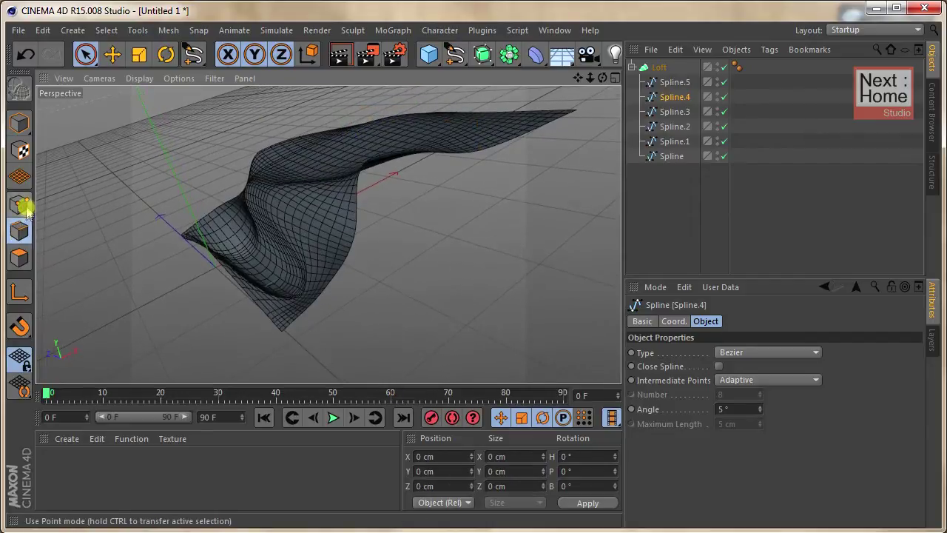
left_click(20, 205)
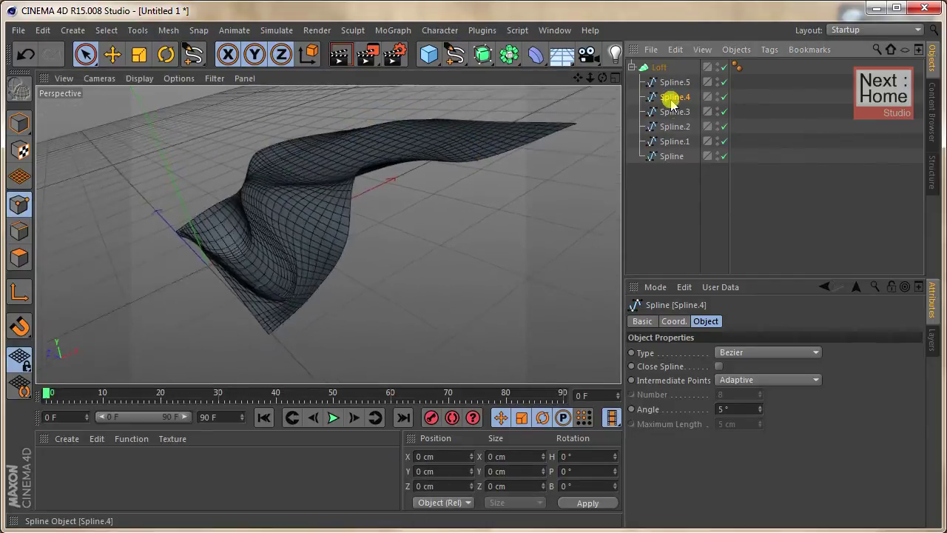
left_click(670, 82)
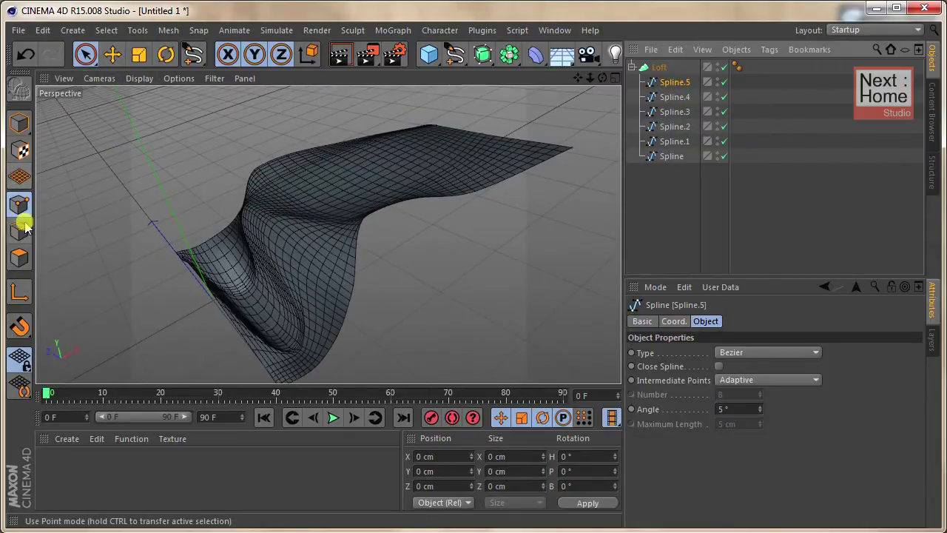
left_click(20, 257)
left_click(20, 123)
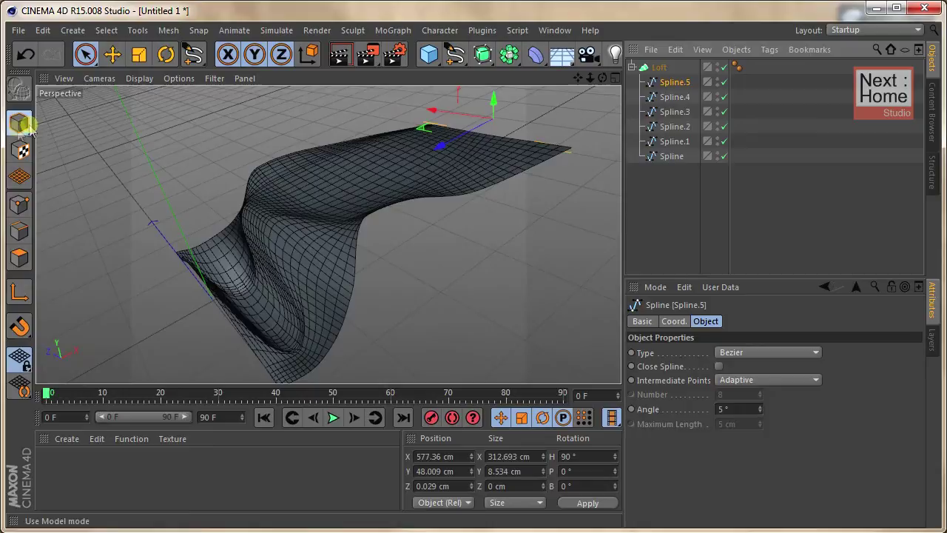
left_click_drag(524, 96, 573, 90, "alt")
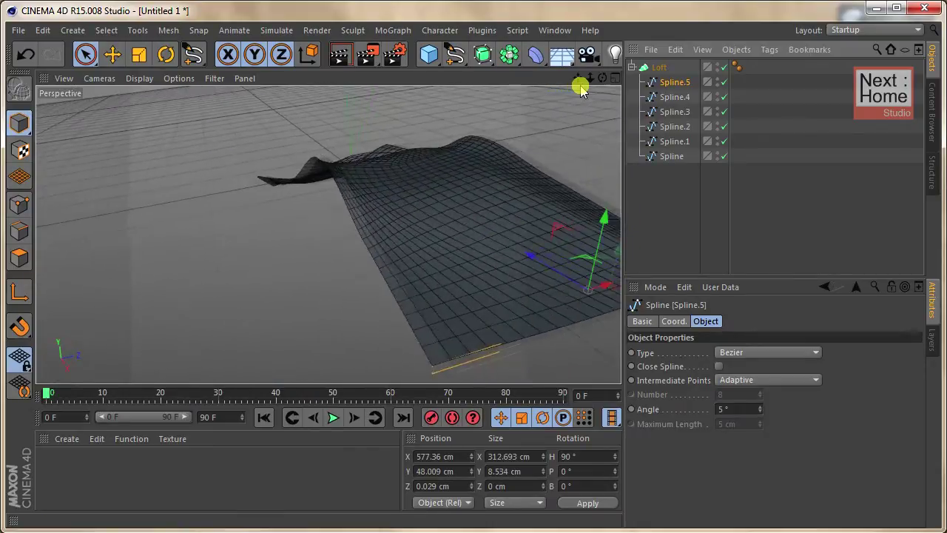
left_click(674, 97)
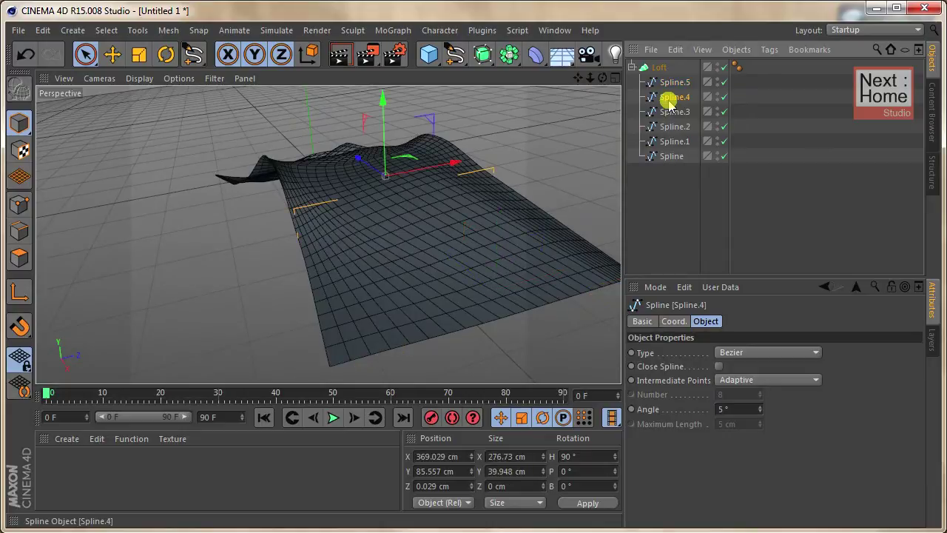
left_click_drag(190, 170, 45, 207, "alt")
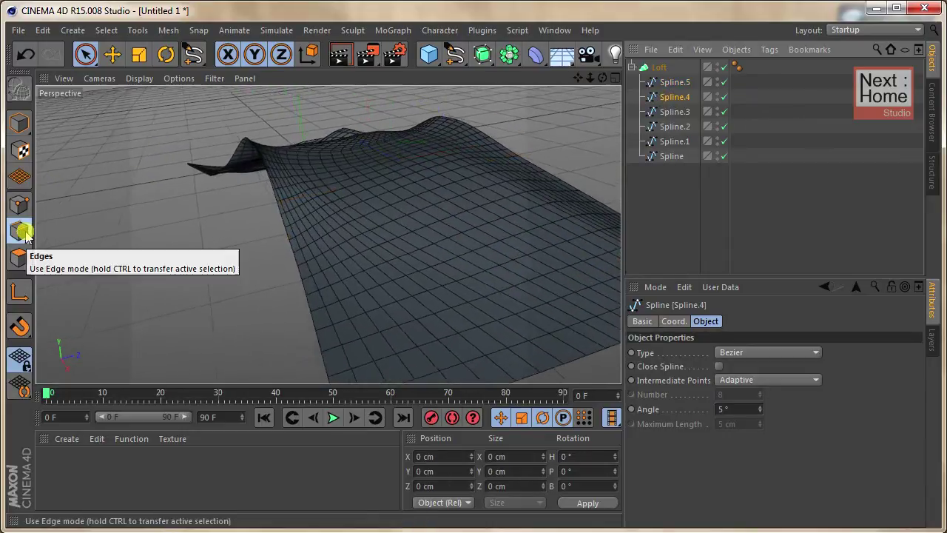
left_click(20, 204)
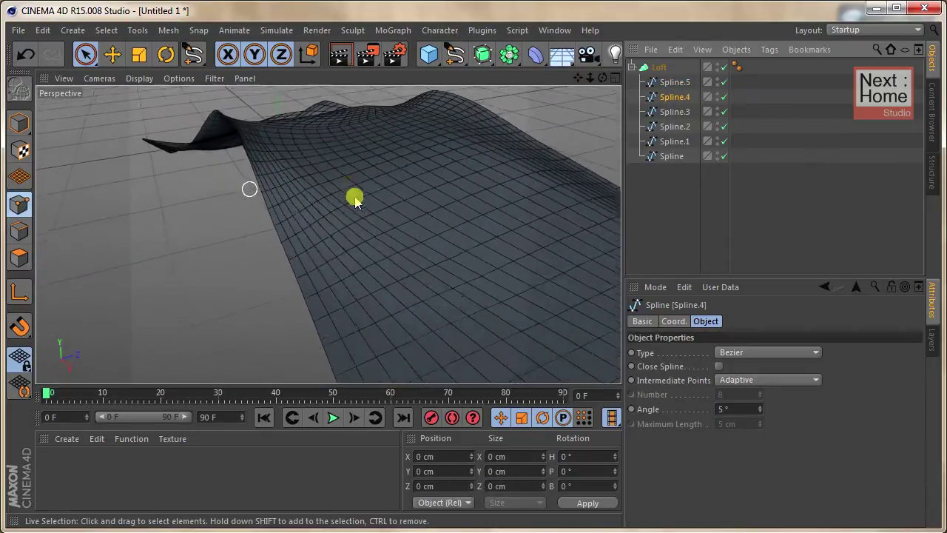
mouse_move(449, 164)
left_mouse_down("alt")
mouse_move(395, 171)
mouse_move(384, 185)
left_mouse_up("alt")
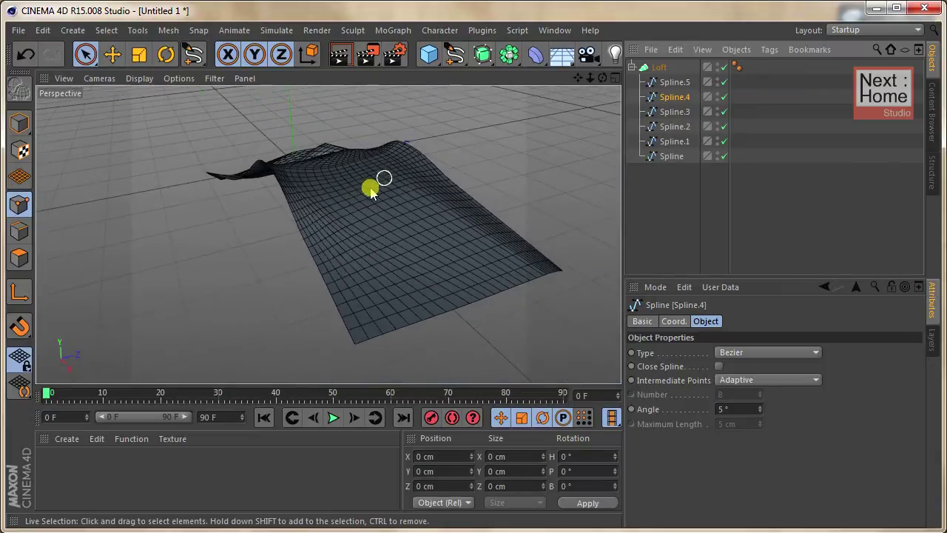
mouse_move(420, 146)
left_mouse_down("alt")
mouse_move(524, 237)
mouse_move(696, 107)
left_mouse_up("alt")
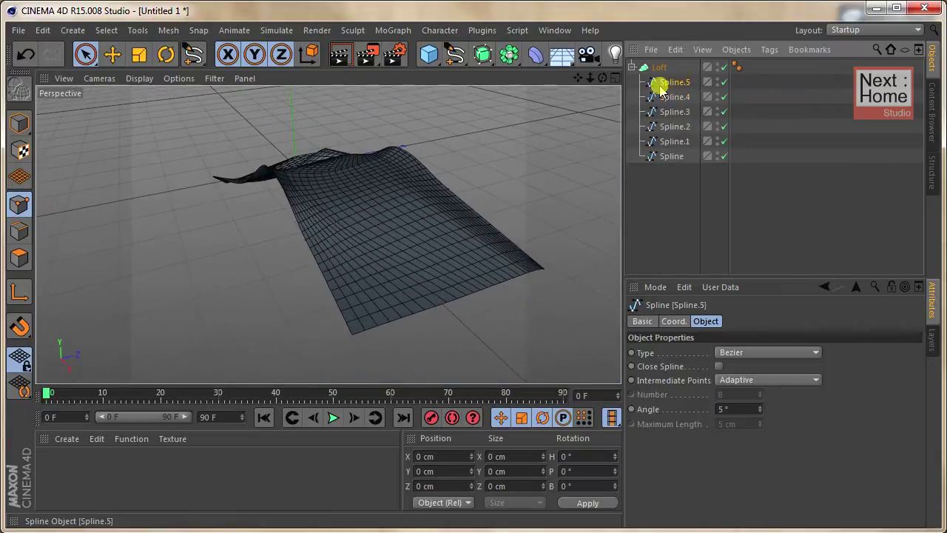
left_click(664, 157)
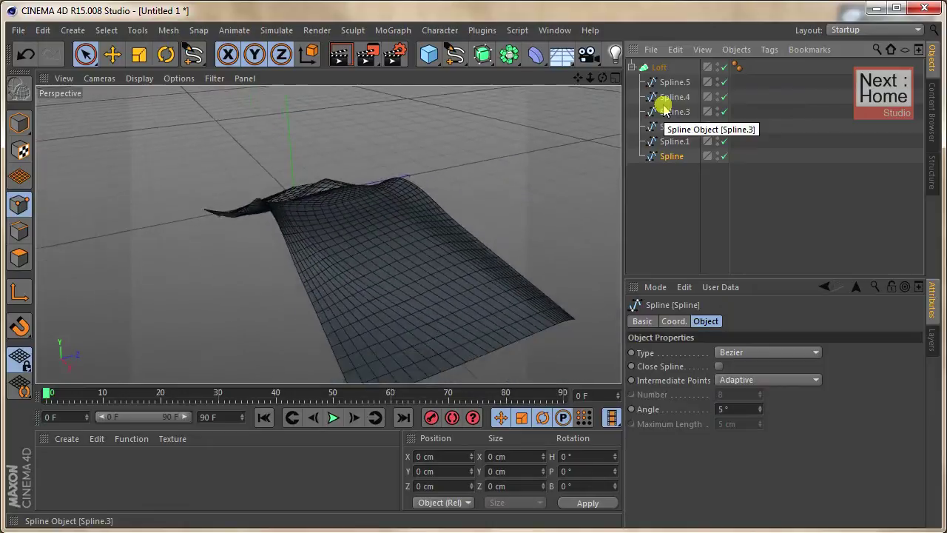
left_click(658, 68)
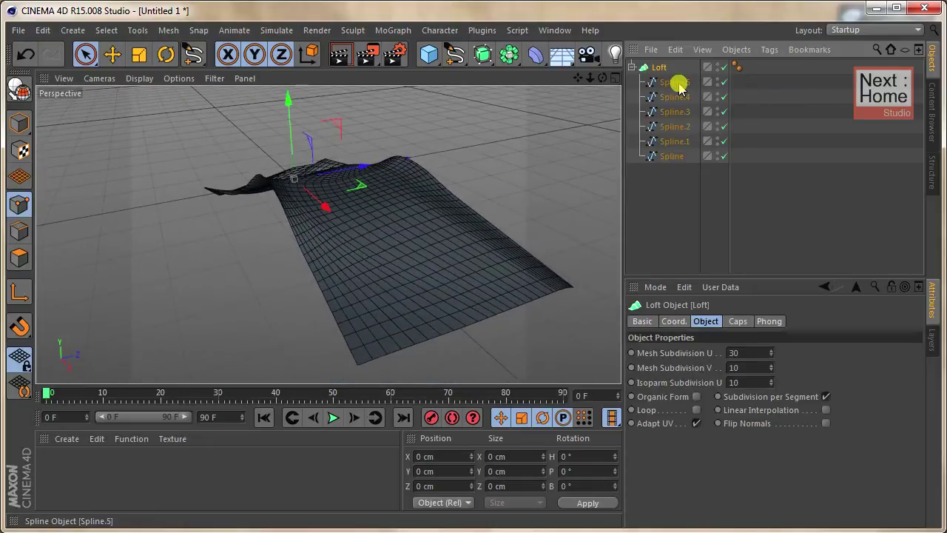
Step: Delete the Loft with its splines, add a Lathe generator, and switch to the Right view
key("Delete")
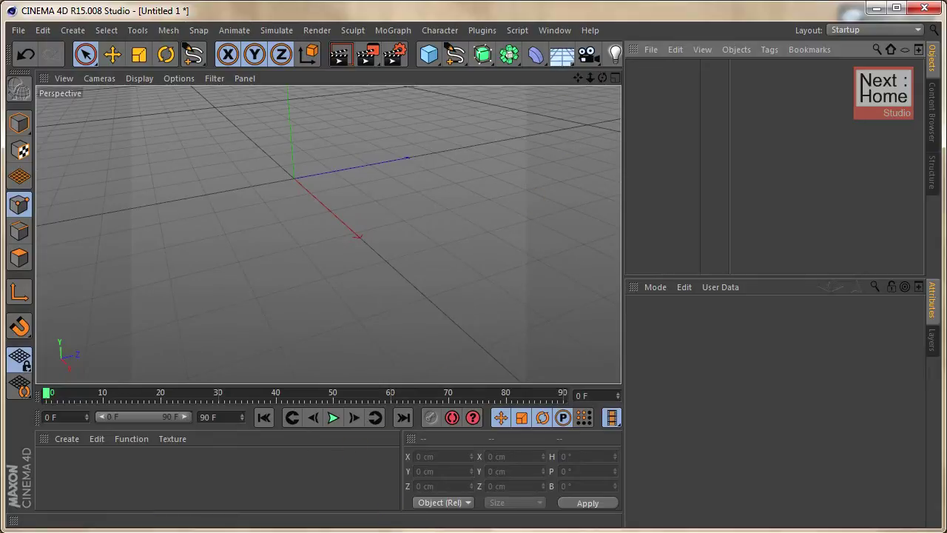
left_click(400, 329)
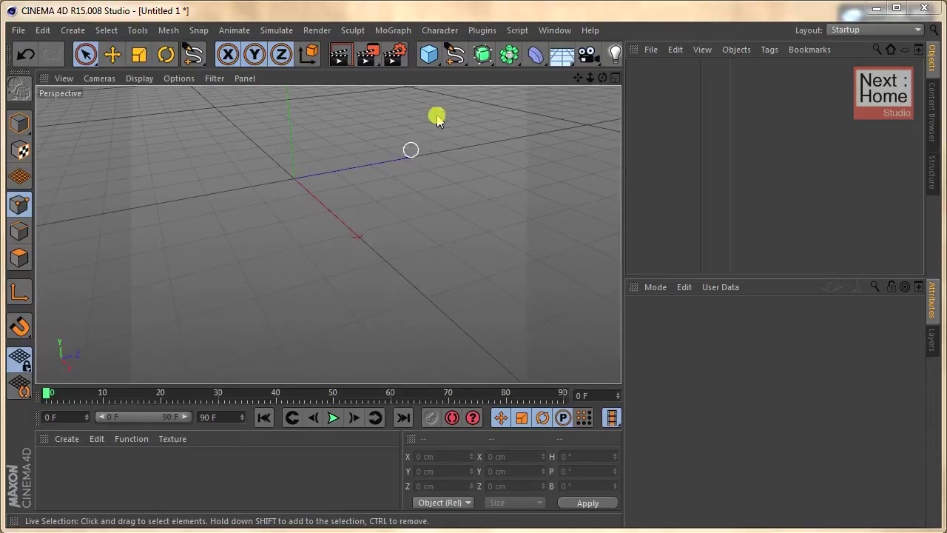
left_click_drag(482, 54, 527, 99)
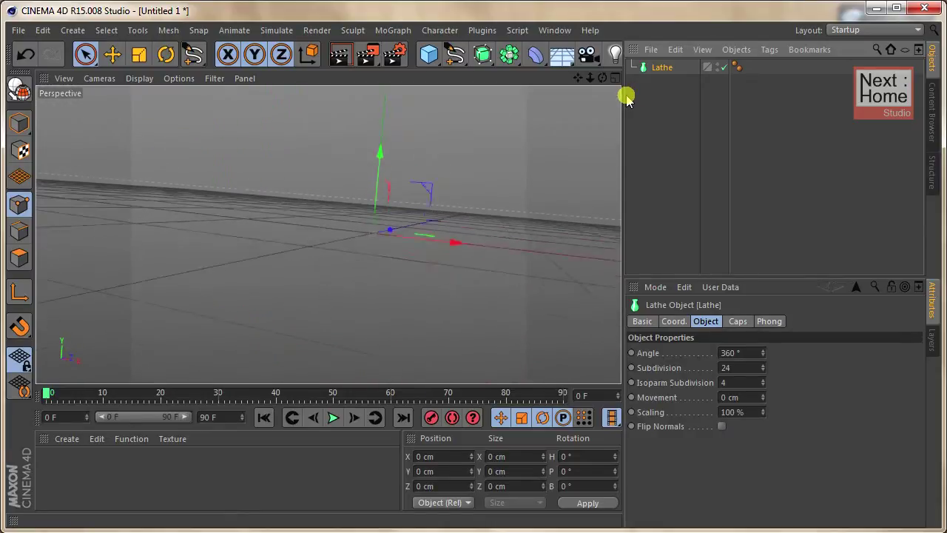
key("F3")
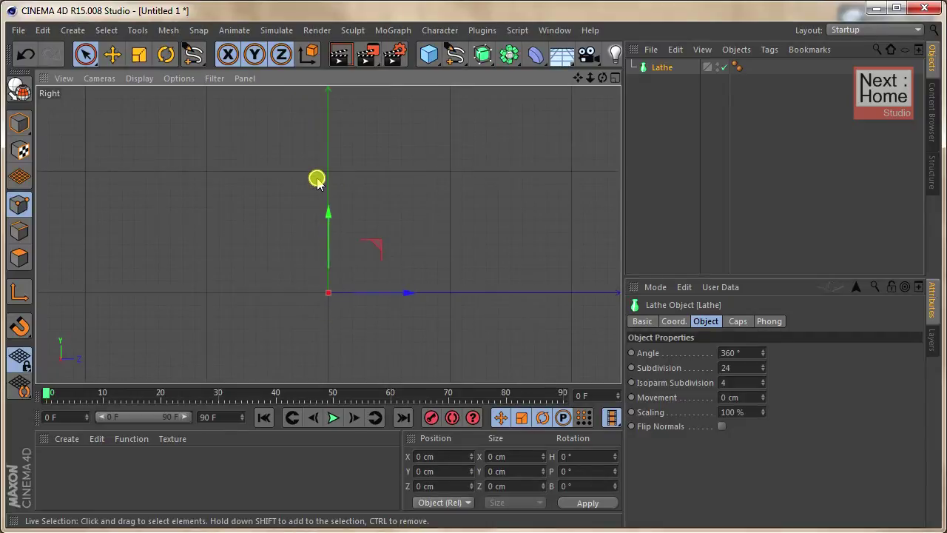
Step: Draw a nine-point zigzag Linear spline from the top down to the base on the axis
scroll(325, 219, "up", 3)
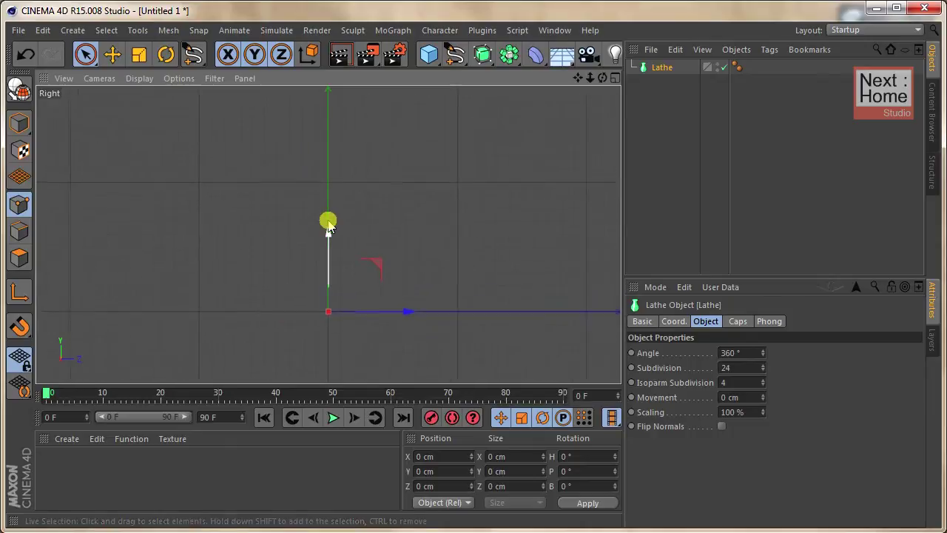
scroll(344, 191, "up", 1)
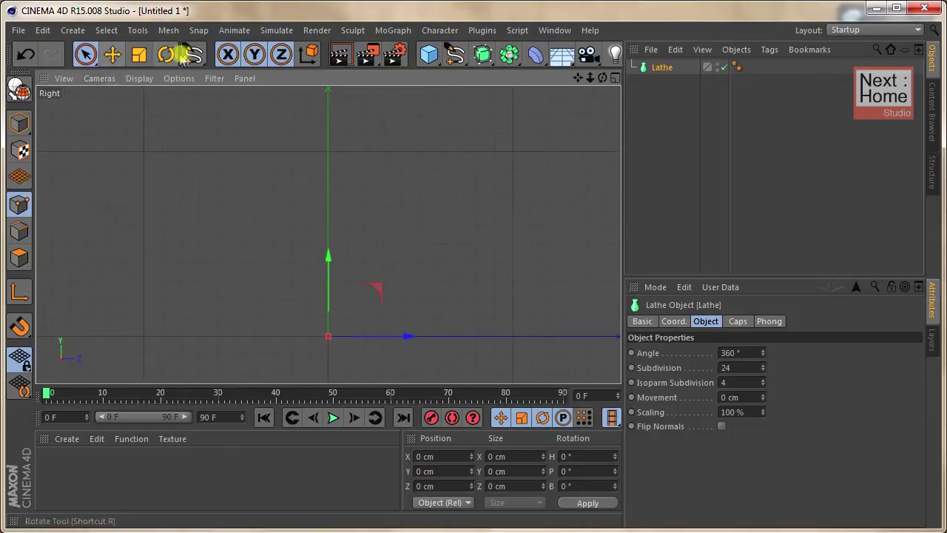
left_click(456, 53)
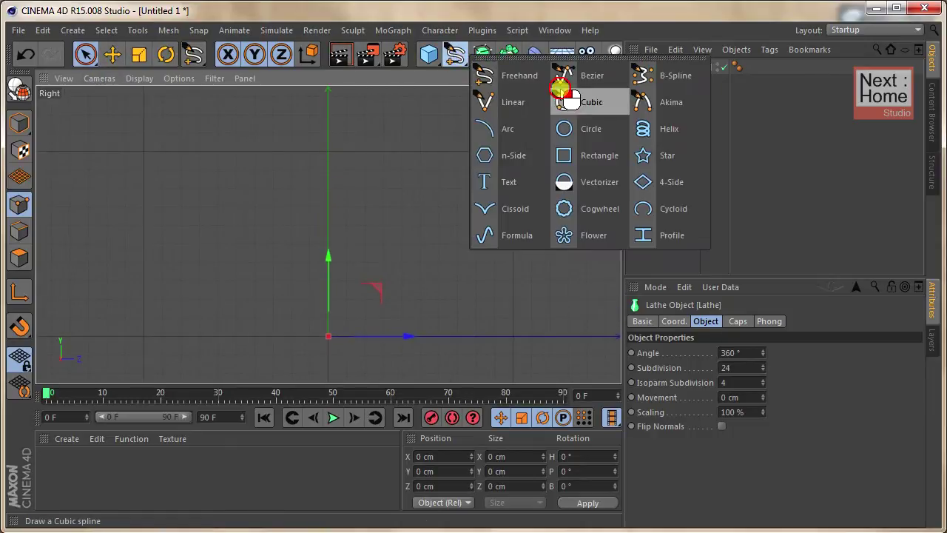
left_click(512, 101)
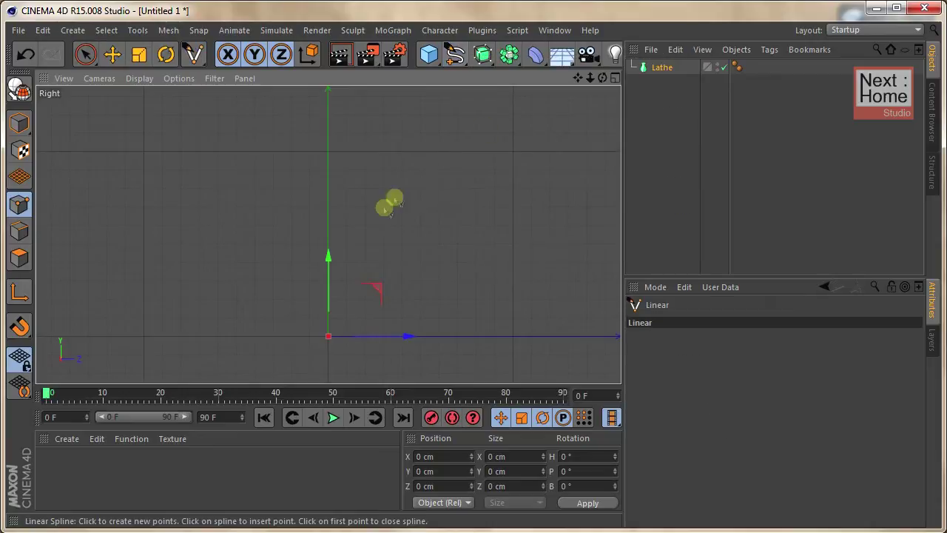
left_click(328, 189)
left_click(366, 205)
left_click(369, 237)
left_click(396, 254)
left_click(353, 287)
left_click(374, 302)
left_click(390, 319)
left_click(410, 337)
left_click(327, 339)
left_click(83, 53)
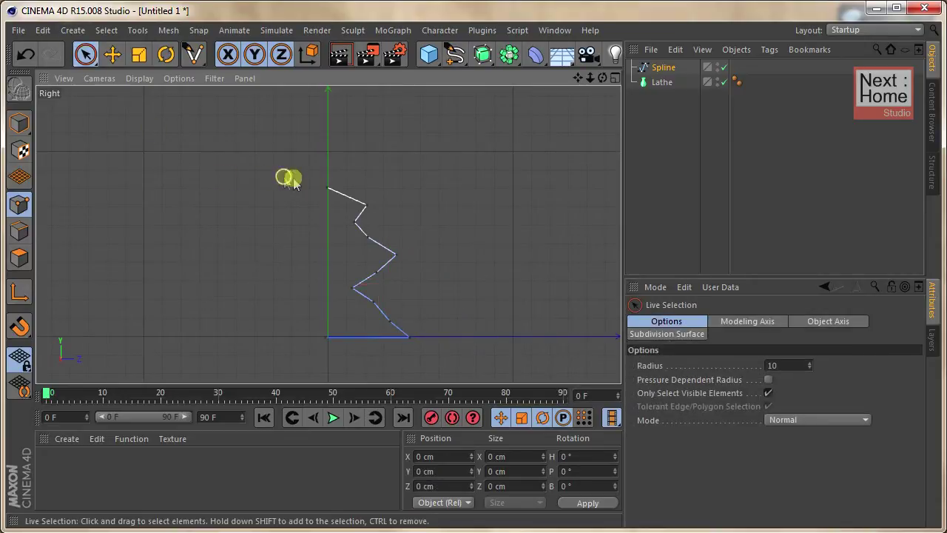
Step: Set the top point's Z and the bottom point's Z and Y to 0 to align them
left_click(327, 189)
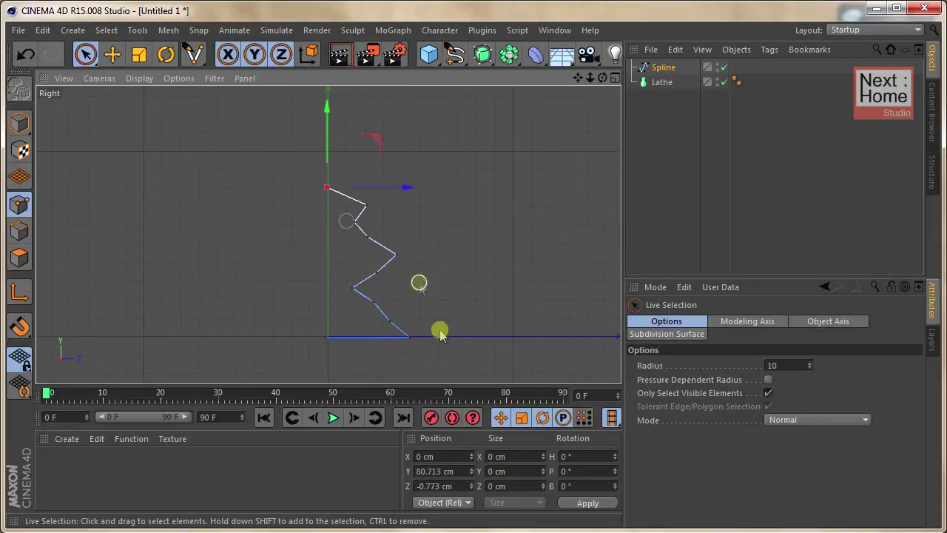
double_click(455, 486)
type("0")
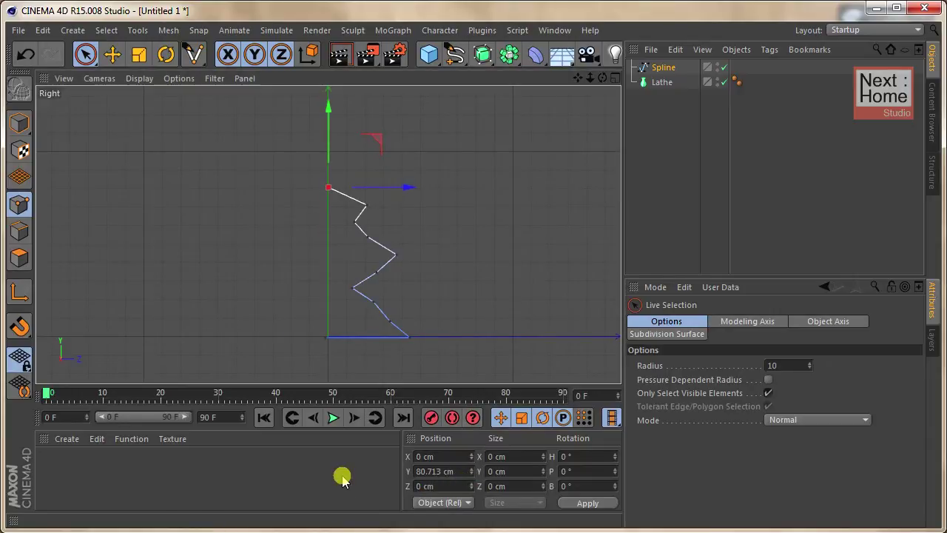
left_click(328, 340)
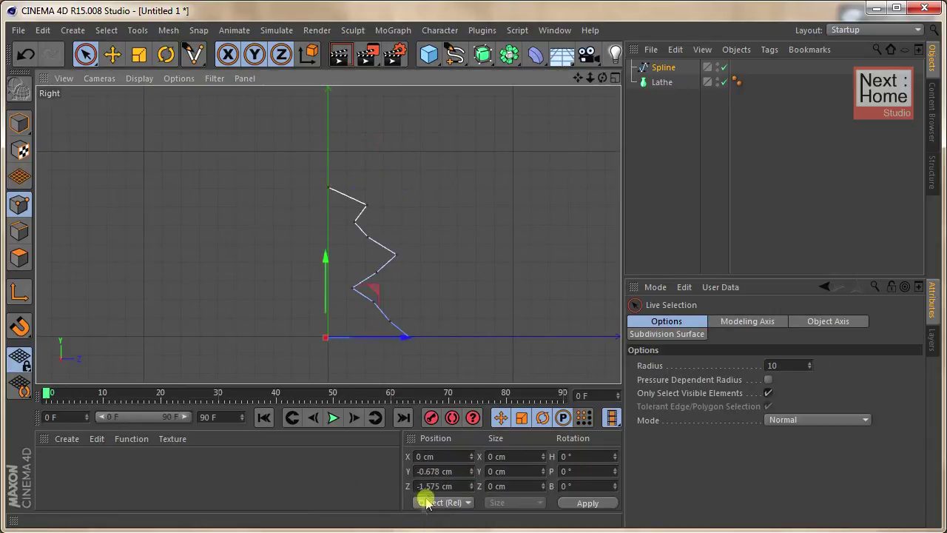
double_click(461, 485)
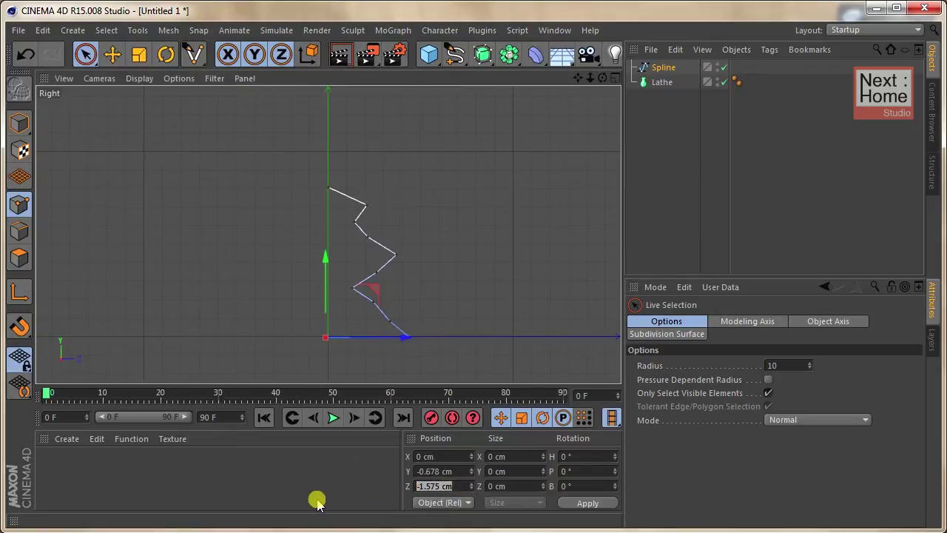
double_click(462, 471)
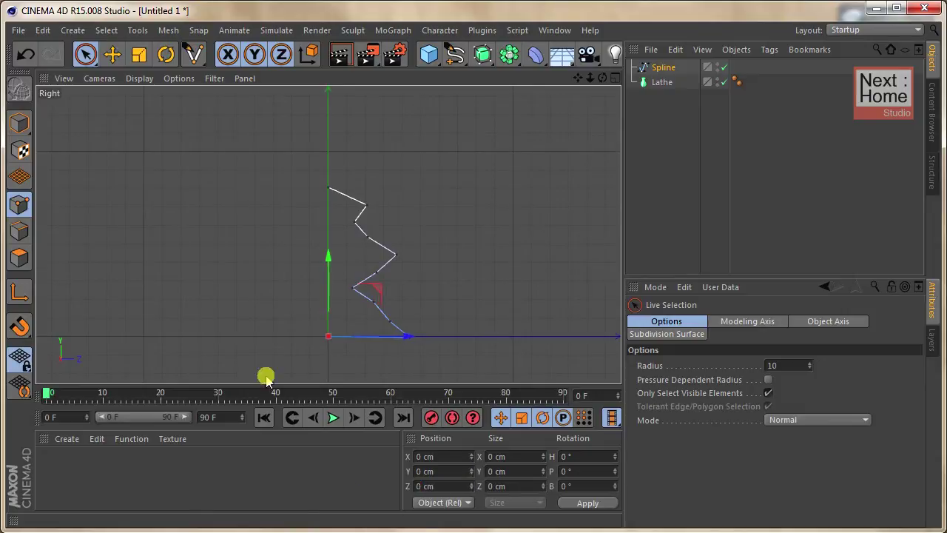
left_click(335, 268)
Step: Make the zigzag Spline a child of the Lathe and view the result in Perspective
mouse_move(330, 348)
right_mouse_down("alt")
mouse_move(329, 83)
mouse_move(319, 298)
right_mouse_up("alt")
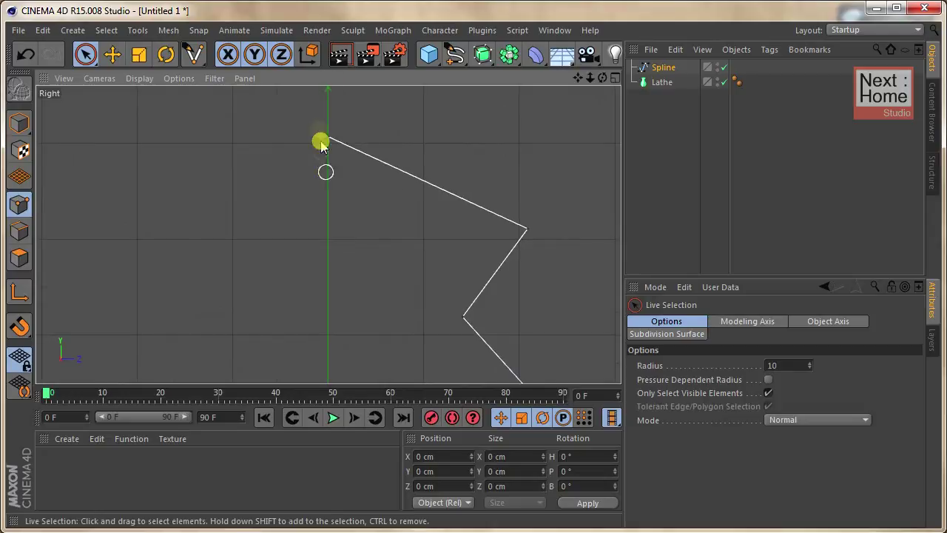
left_click(666, 68)
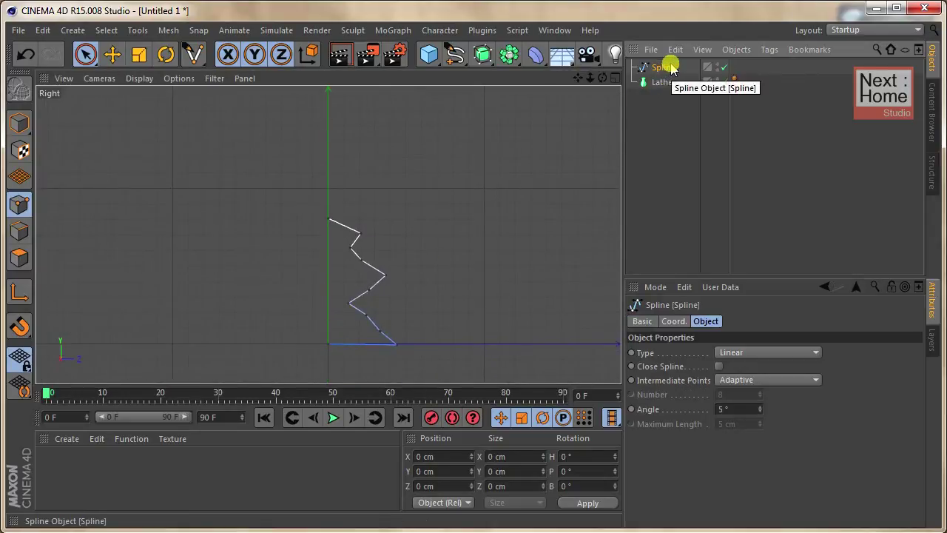
left_click_drag(669, 69, 666, 83)
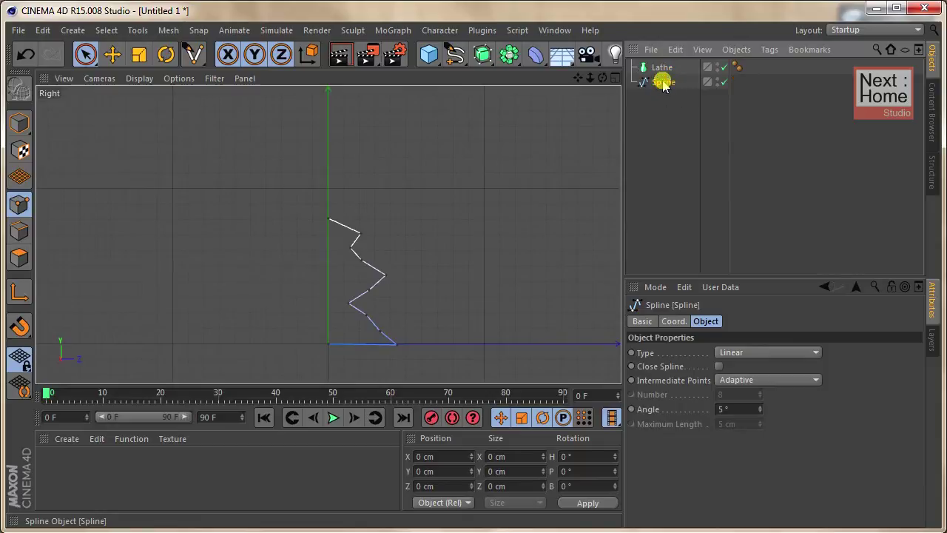
left_click_drag(666, 73, 663, 72)
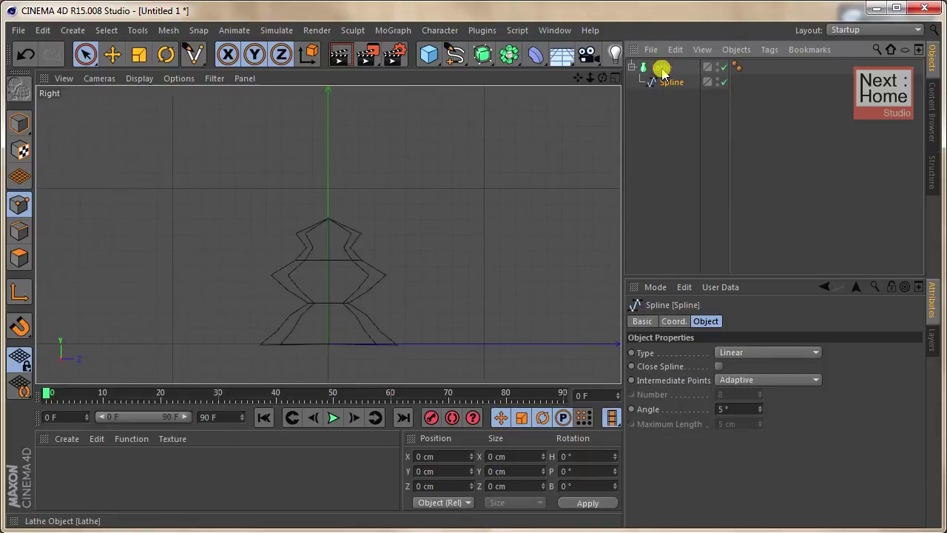
left_click(655, 68)
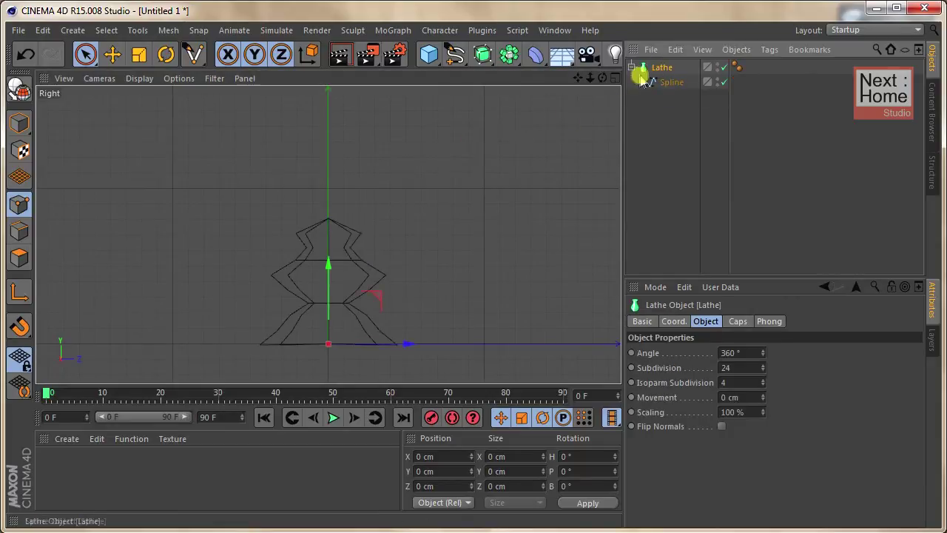
key("F1")
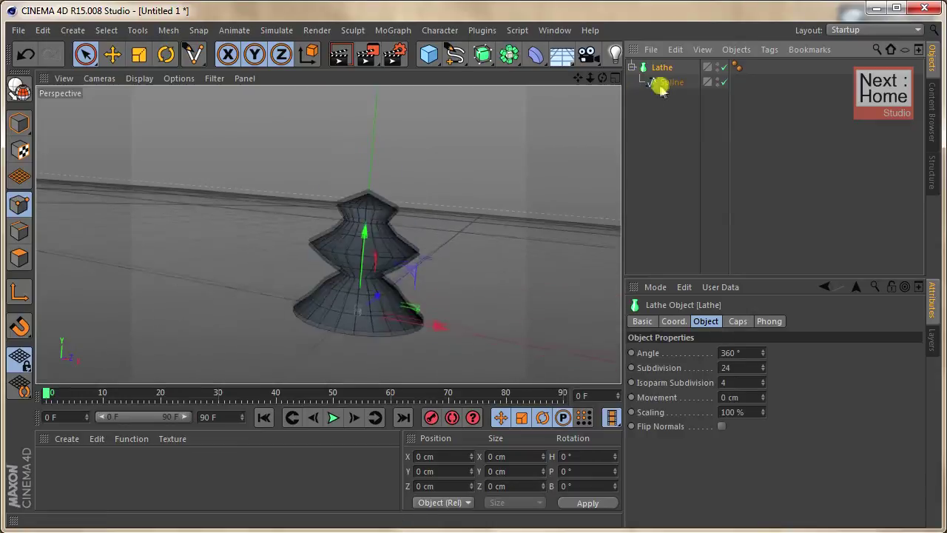
left_click(662, 86)
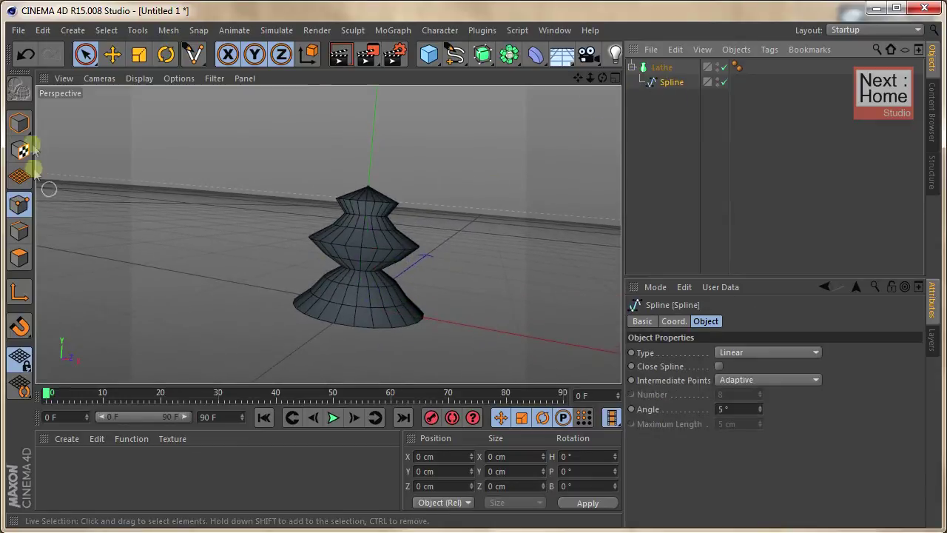
Step: In Model mode, slide the profile spline sideways to reshape the lathe
left_click(20, 124)
mouse_move(451, 318)
left_mouse_down()
mouse_move(492, 321)
mouse_move(444, 302)
mouse_move(465, 318)
mouse_move(555, 336)
mouse_move(491, 321)
mouse_move(510, 188)
left_mouse_up()
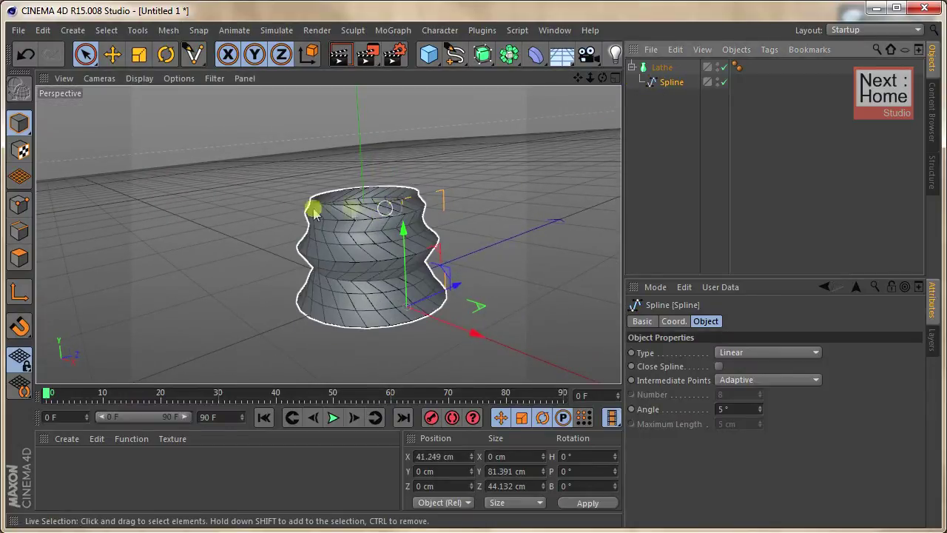
left_click(662, 67)
mouse_move(436, 274)
left_mouse_down("alt")
mouse_move(369, 228)
mouse_move(374, 186)
mouse_move(374, 212)
mouse_move(372, 190)
mouse_move(378, 210)
mouse_move(582, 121)
left_mouse_up("alt")
left_click(662, 67)
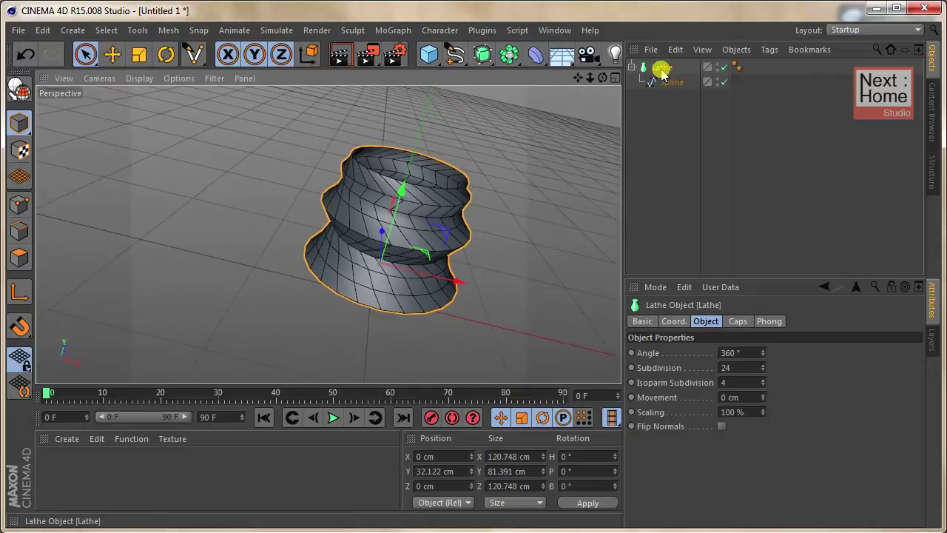
mouse_move(431, 197)
left_mouse_down("alt")
mouse_move(375, 274)
mouse_move(338, 174)
mouse_move(360, 239)
mouse_move(397, 212)
mouse_move(398, 234)
left_mouse_up("alt")
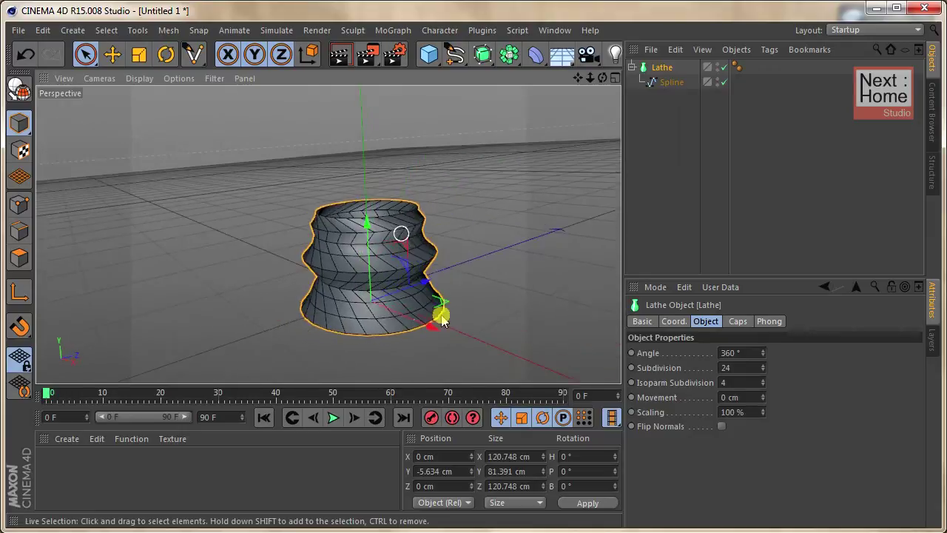
Step: Move the profile spline along X to 46.712 cm, opening the lathe into a narrower ring
left_click(679, 83)
mouse_move(481, 350)
left_mouse_down()
mouse_move(545, 384)
mouse_move(451, 326)
mouse_move(496, 338)
mouse_move(484, 330)
mouse_move(510, 331)
left_mouse_up()
left_click_drag(503, 292, 597, 106, "alt")
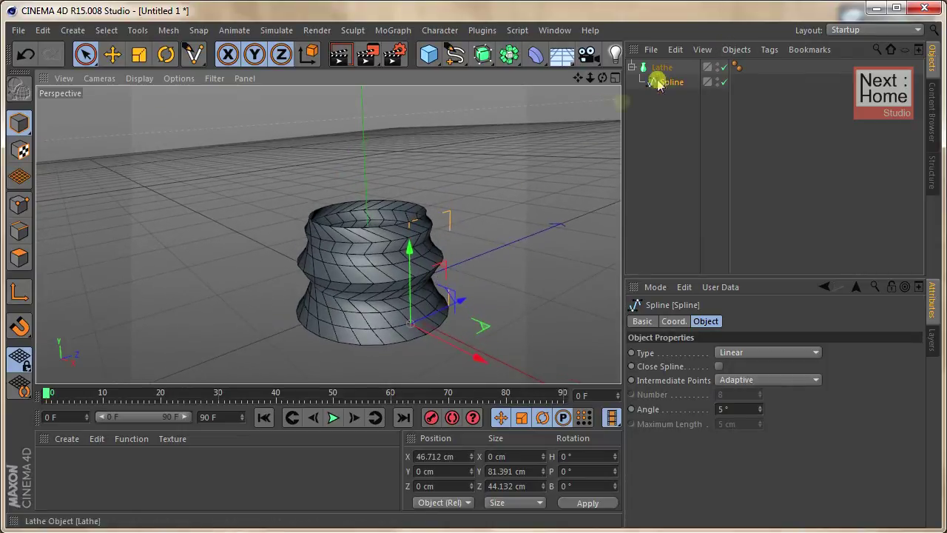
left_click(19, 205)
left_click_drag(434, 268, 507, 247, "alt")
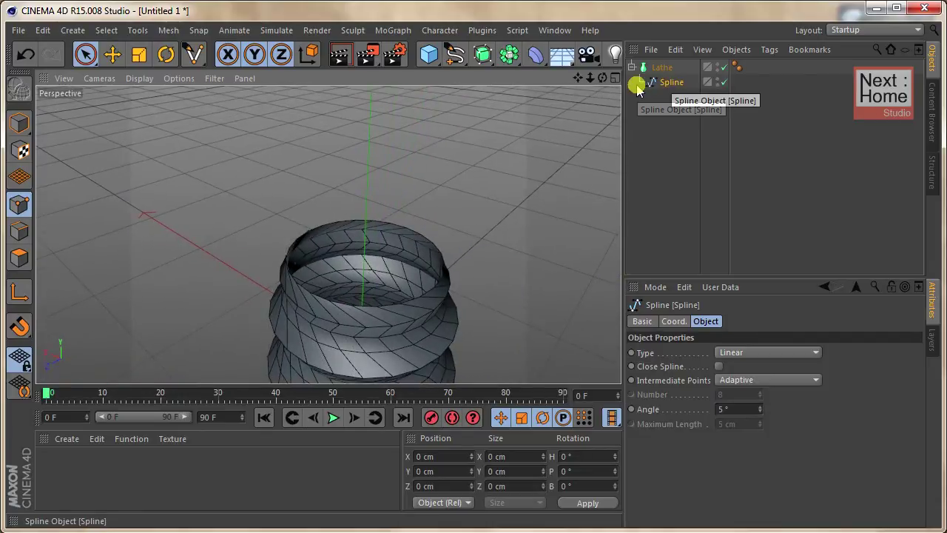
Step: In the Right view, select points along the profile spline and move them upward
key("F3")
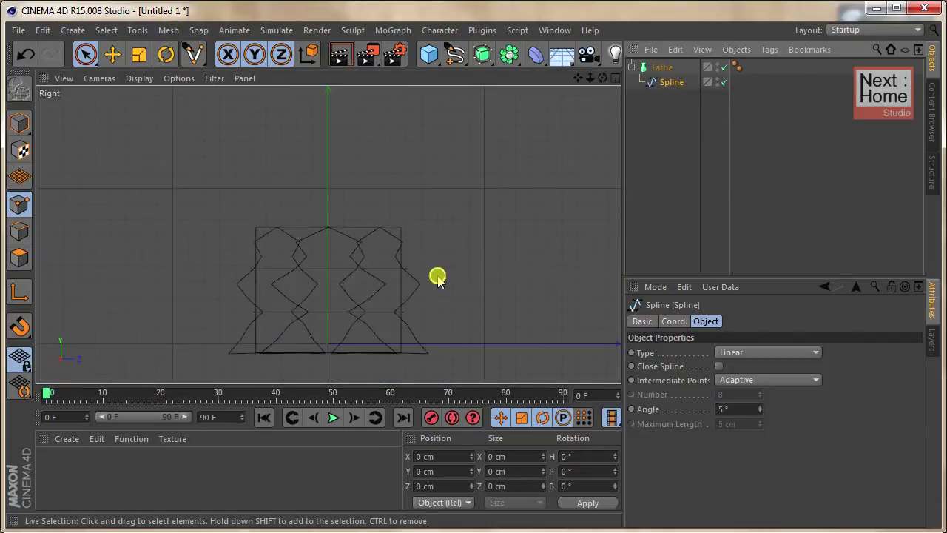
key("F4")
key("h")
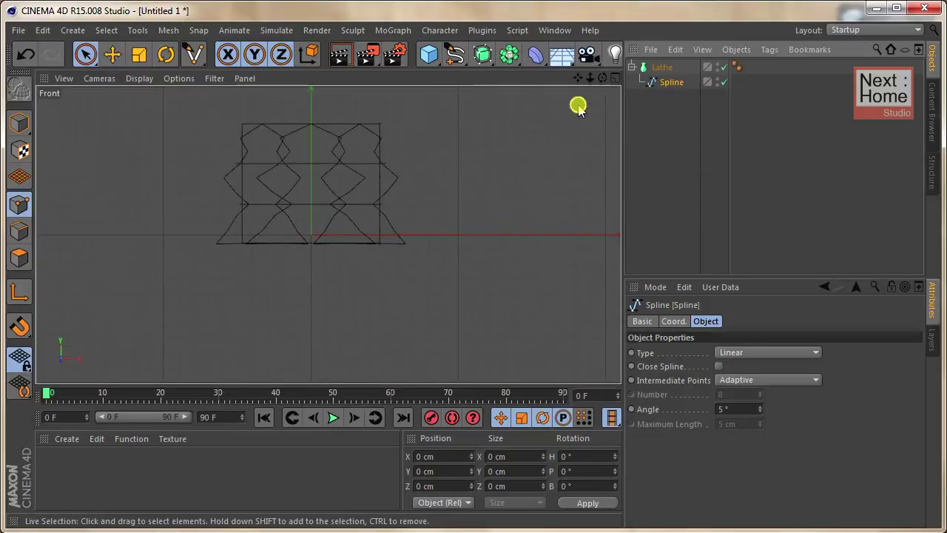
key("F3")
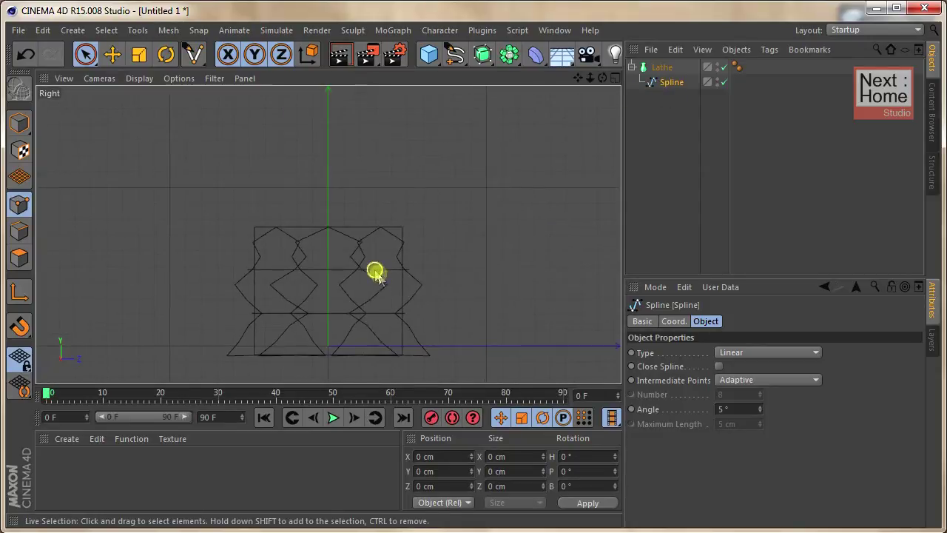
left_click(358, 304)
left_click_drag(358, 328, 401, 364)
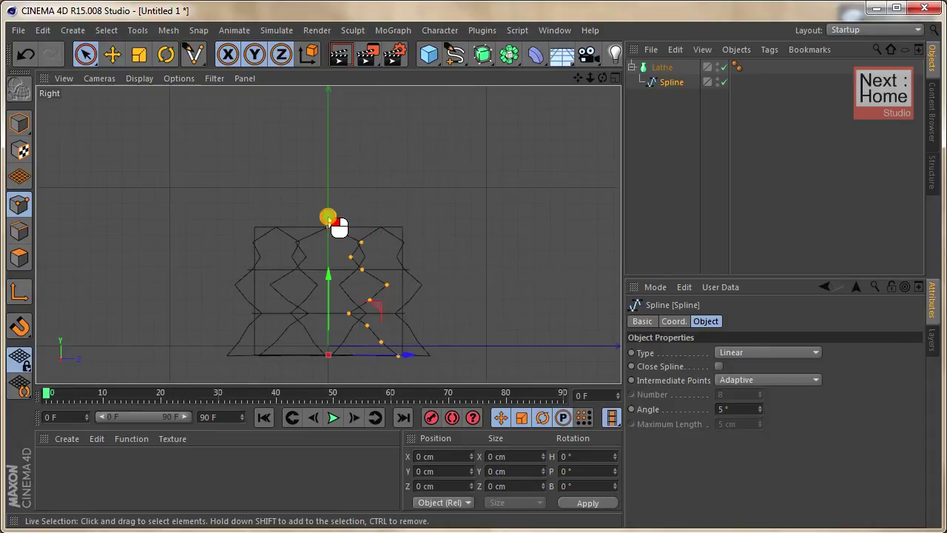
left_click_drag(314, 216, 326, 223)
Step: Back in Perspective, pull a profile point outward to flare the lathe's rim
key("F1")
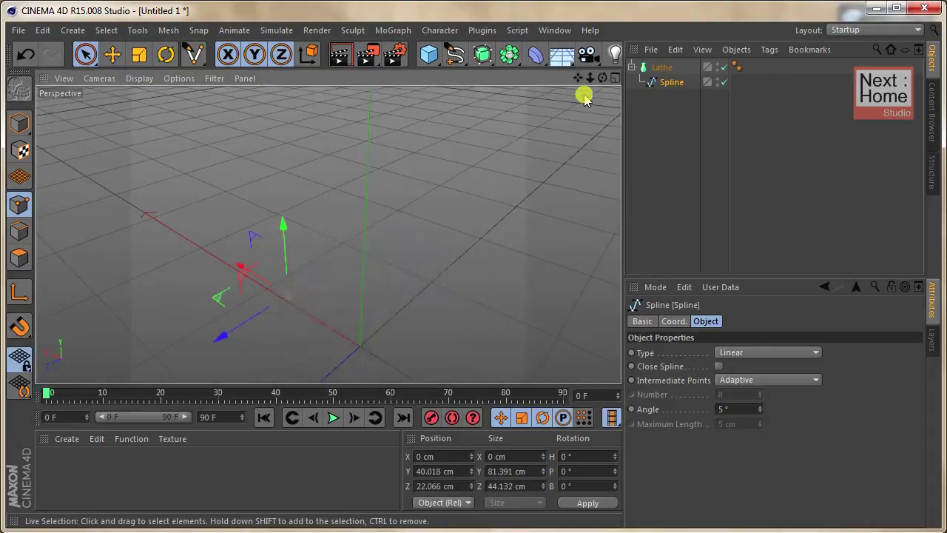
mouse_move(584, 97)
left_mouse_down("alt")
mouse_move(567, 101)
mouse_move(362, 319)
left_mouse_up("alt")
mouse_move(252, 333)
left_mouse_down()
mouse_move(262, 342)
mouse_move(274, 328)
mouse_move(349, 332)
mouse_move(397, 364)
mouse_move(330, 372)
mouse_move(398, 363)
mouse_move(360, 360)
mouse_move(394, 288)
mouse_move(254, 321)
mouse_move(301, 313)
mouse_move(333, 324)
mouse_move(301, 327)
mouse_move(325, 296)
mouse_move(412, 290)
mouse_move(416, 317)
mouse_move(487, 370)
mouse_move(402, 321)
mouse_move(484, 364)
mouse_move(457, 348)
mouse_move(472, 352)
left_mouse_up()
Step: Drag profile points on the rim up and outward to reshape the upper tier
left_click(471, 353)
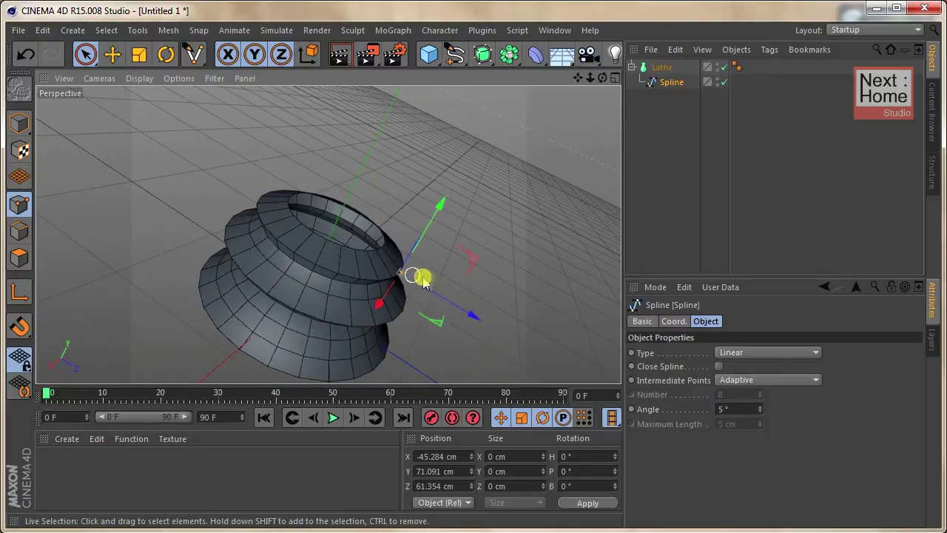
mouse_move(433, 216)
left_mouse_down()
mouse_move(440, 205)
mouse_move(478, 307)
mouse_move(471, 303)
left_mouse_up()
left_click(445, 328)
left_click(403, 314)
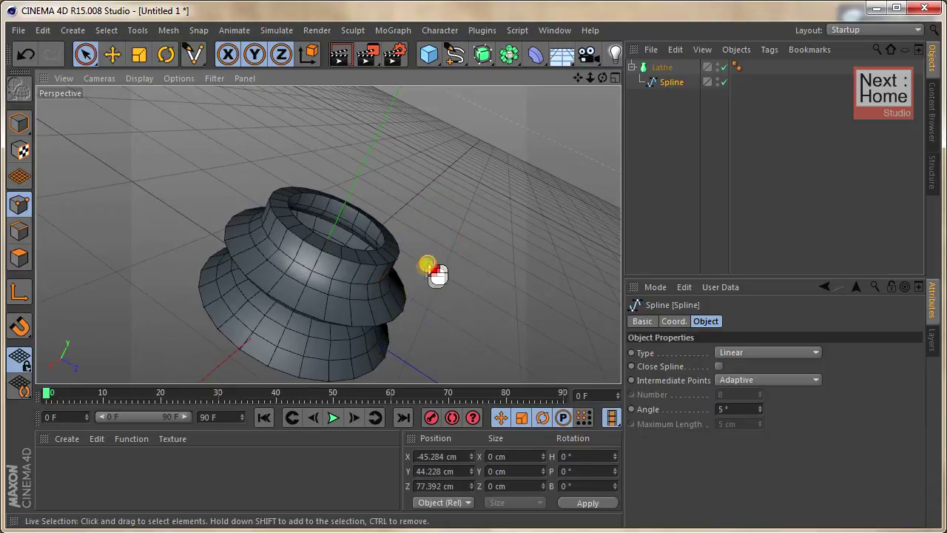
mouse_move(401, 313)
left_mouse_down()
mouse_move(417, 268)
mouse_move(444, 246)
mouse_move(500, 247)
mouse_move(422, 289)
mouse_move(386, 288)
mouse_move(431, 281)
mouse_move(432, 251)
mouse_move(495, 250)
mouse_move(381, 190)
left_mouse_up()
Step: Adjust another point to tweak the lower rings, then level the view and clear the selection
left_click(452, 243)
left_click(391, 289)
left_click(495, 249)
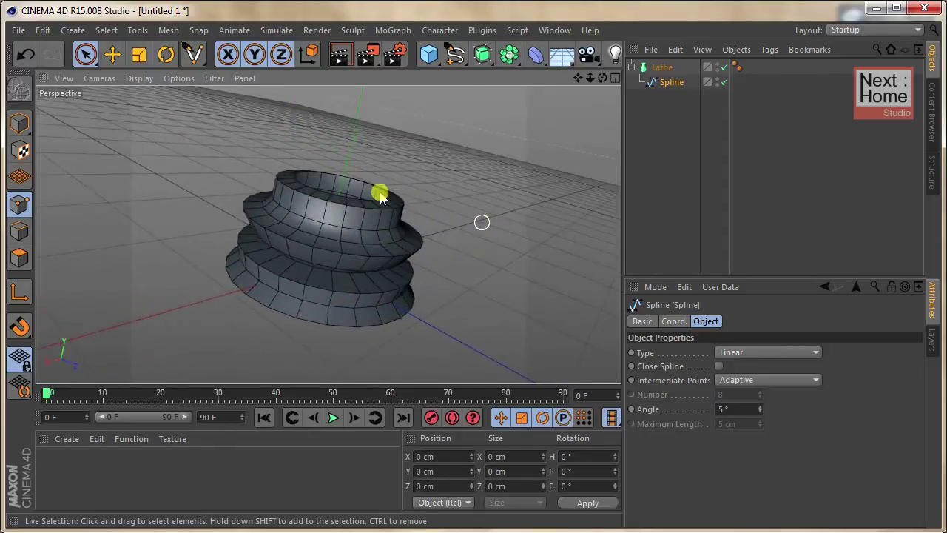
mouse_move(388, 202)
left_mouse_down()
mouse_move(438, 188)
mouse_move(391, 165)
mouse_move(392, 173)
mouse_move(491, 182)
mouse_move(480, 185)
left_mouse_up()
key("ctrl+shift+z")
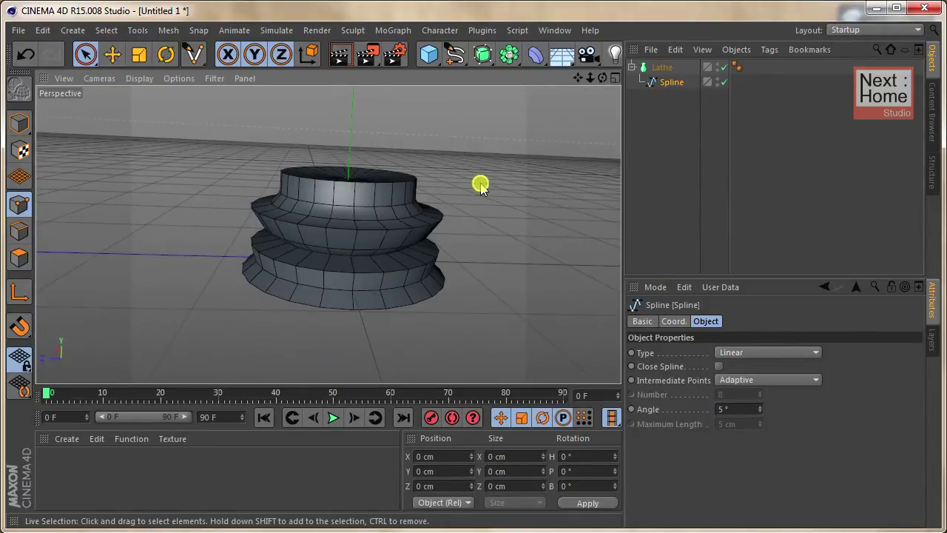
left_click(681, 109)
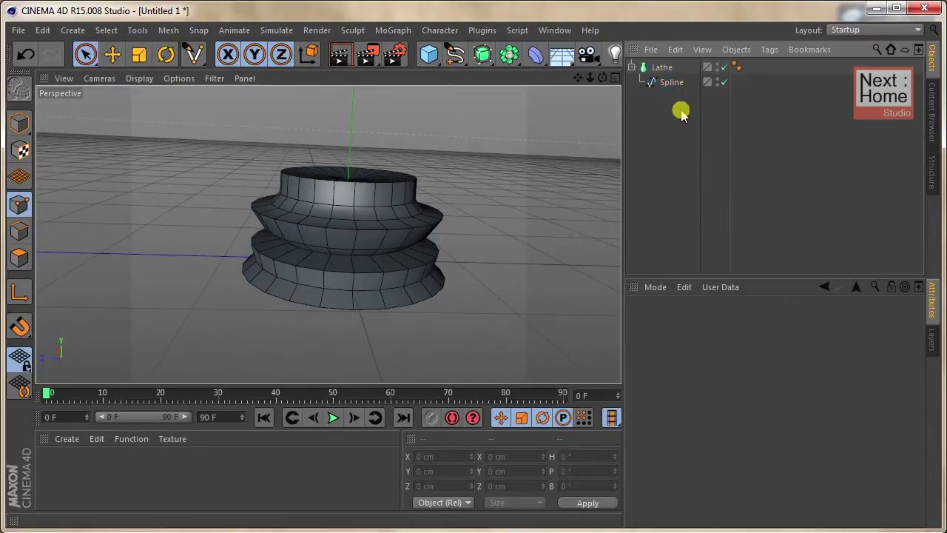
Step: Delete the Lathe vase and its profile spline, then add an empty Sweep object
left_click_drag(635, 70, 635, 63)
key("Delete")
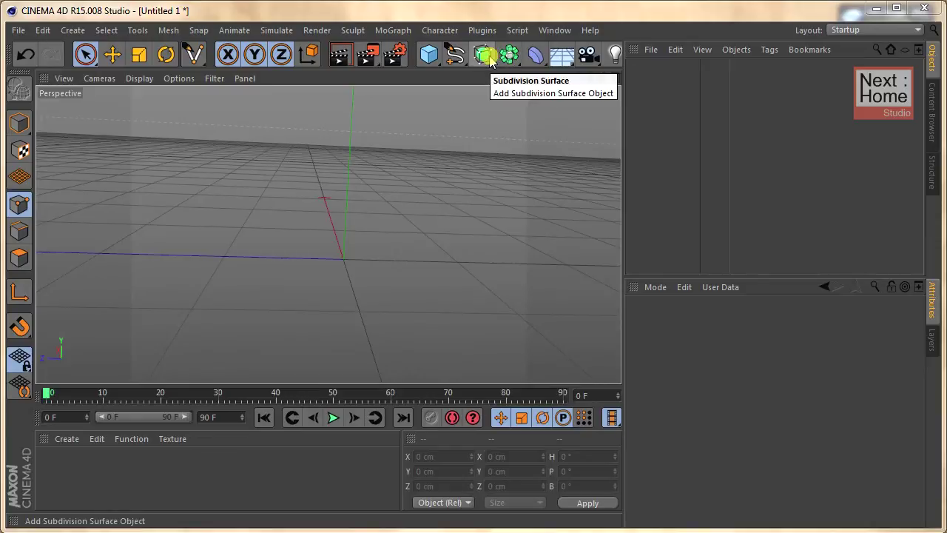
left_click_drag(491, 62, 552, 136)
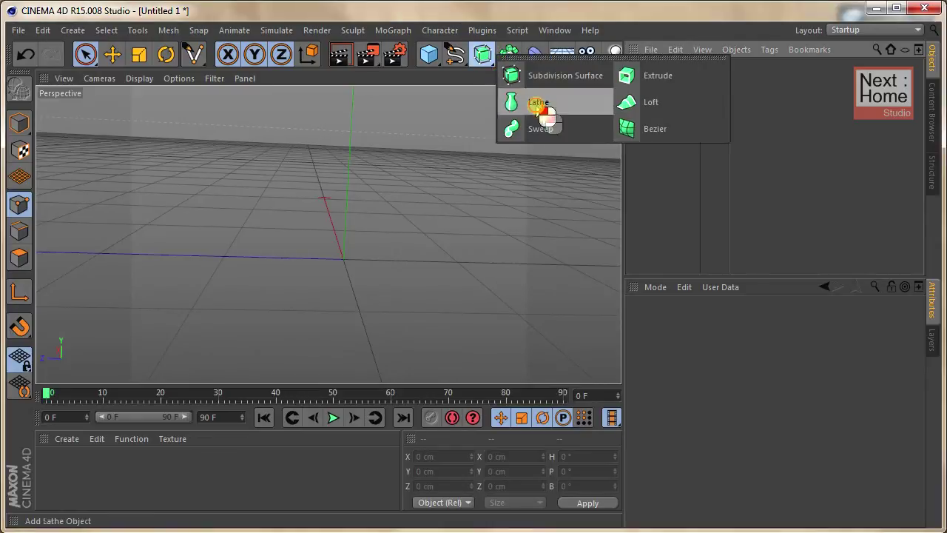
left_click(551, 135)
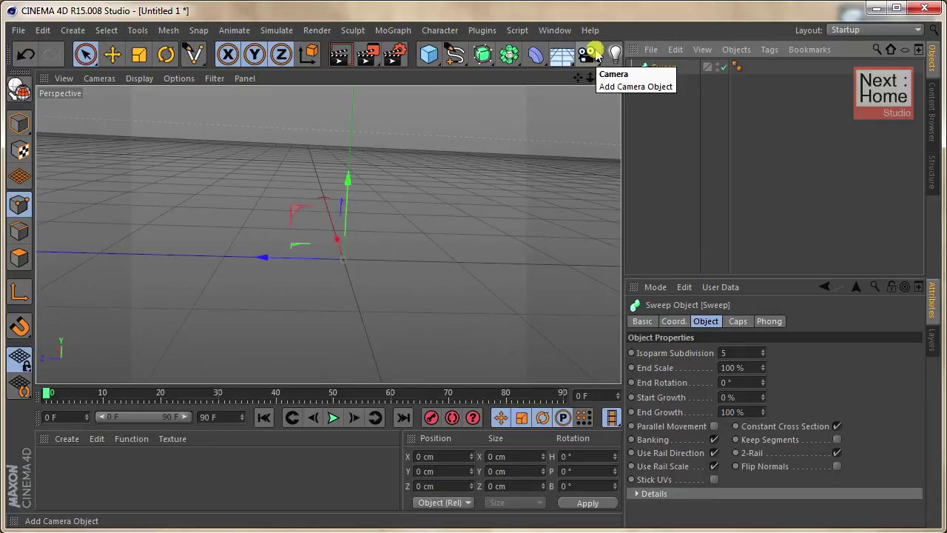
left_click_drag(333, 89, 434, 57, "alt")
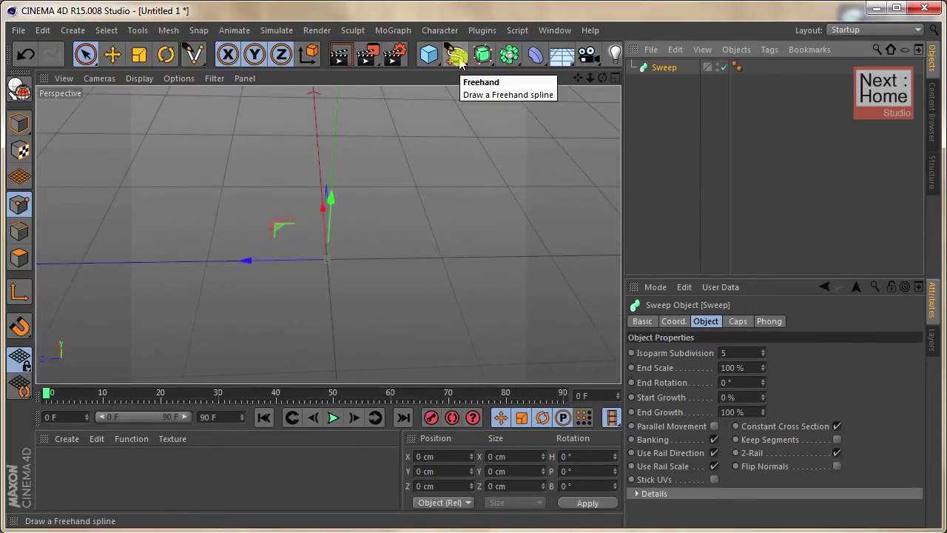
Step: Draw a six-point curving cubic spline in the Top view, then return to Perspective
key("F2")
left_click_drag(466, 62, 567, 102)
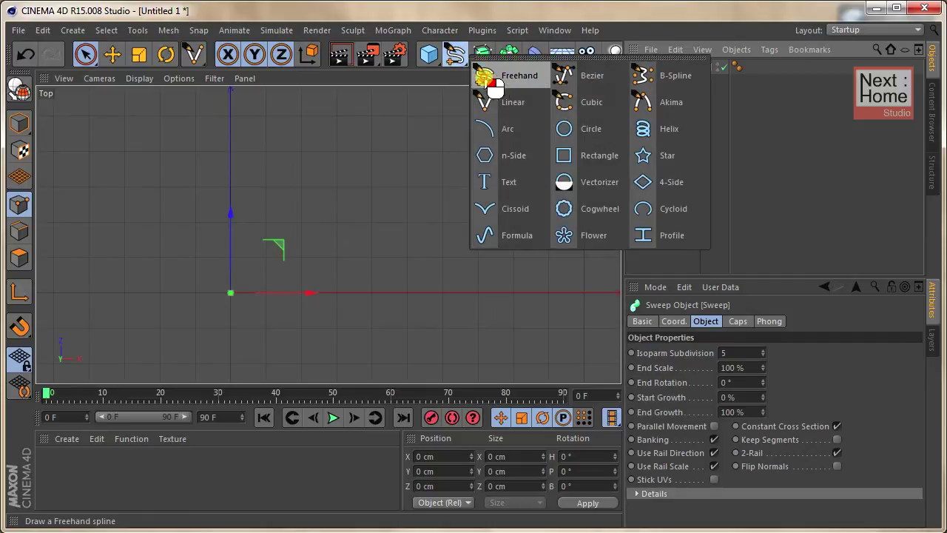
left_click(72, 264)
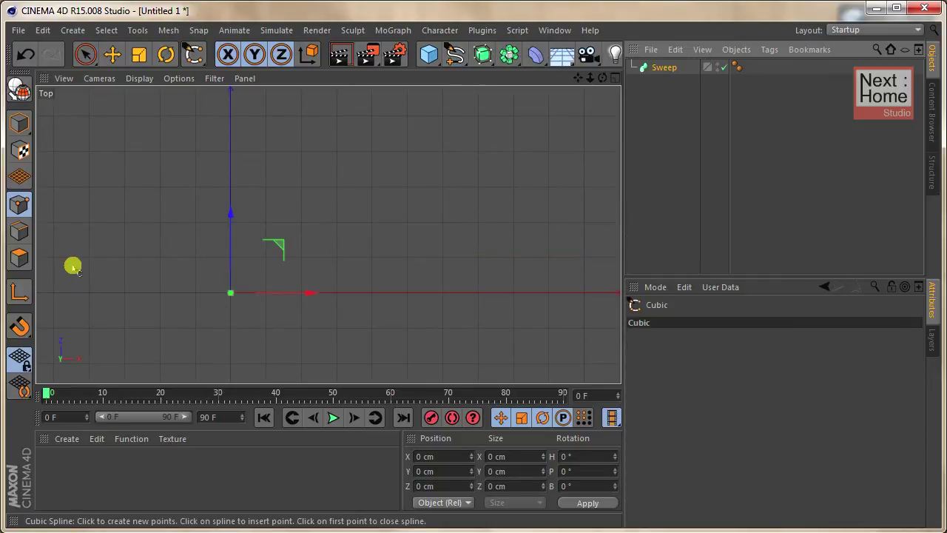
left_click(226, 202)
left_click(289, 272)
left_click(435, 256)
left_click(521, 167)
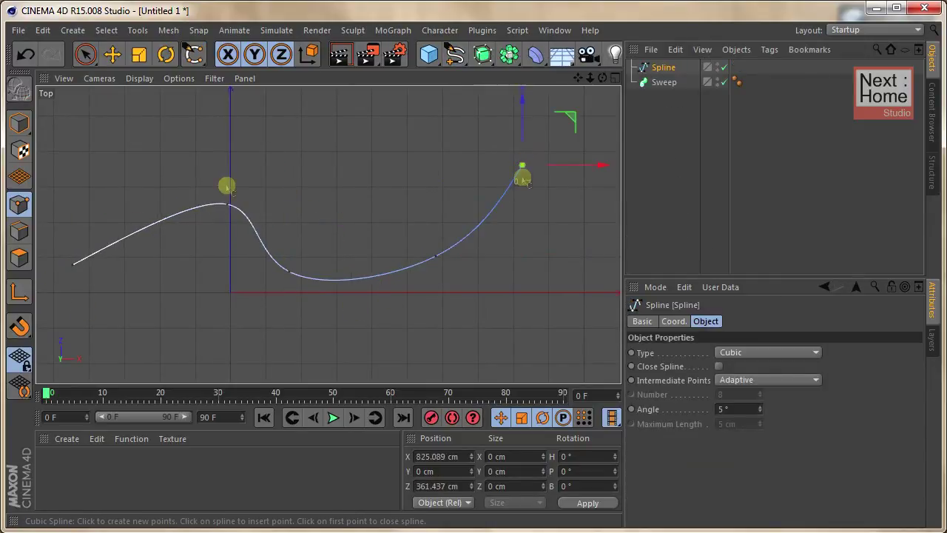
left_click(85, 54)
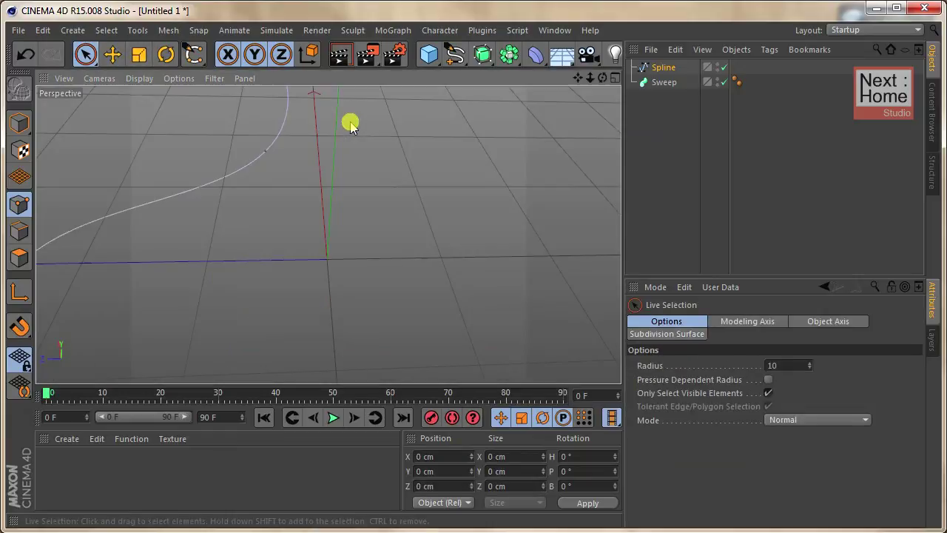
key("F1")
left_click_drag(350, 124, 375, 95, "alt")
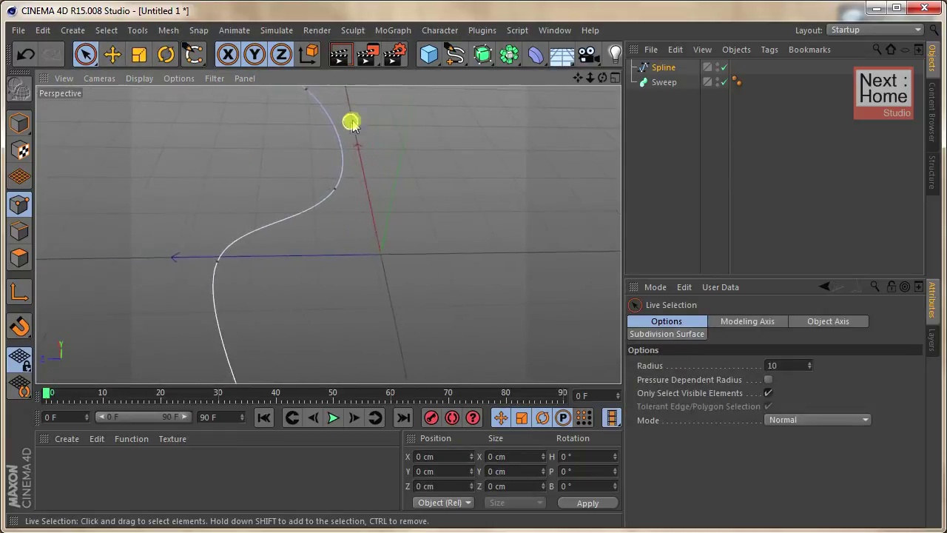
Step: Add a Star spline on the XY plane, rotated 90° in heading
left_click(451, 54)
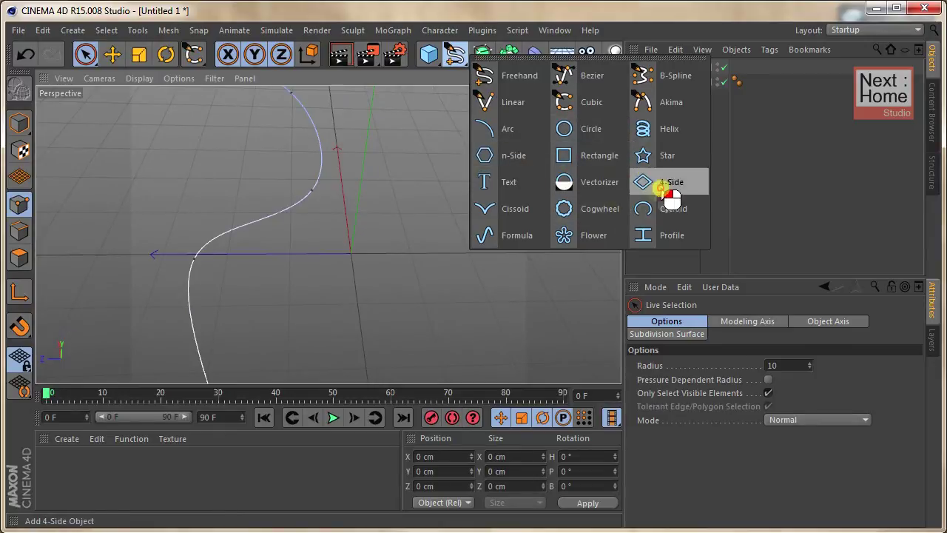
left_click(666, 157)
left_click_drag(496, 200, 495, 174, "alt")
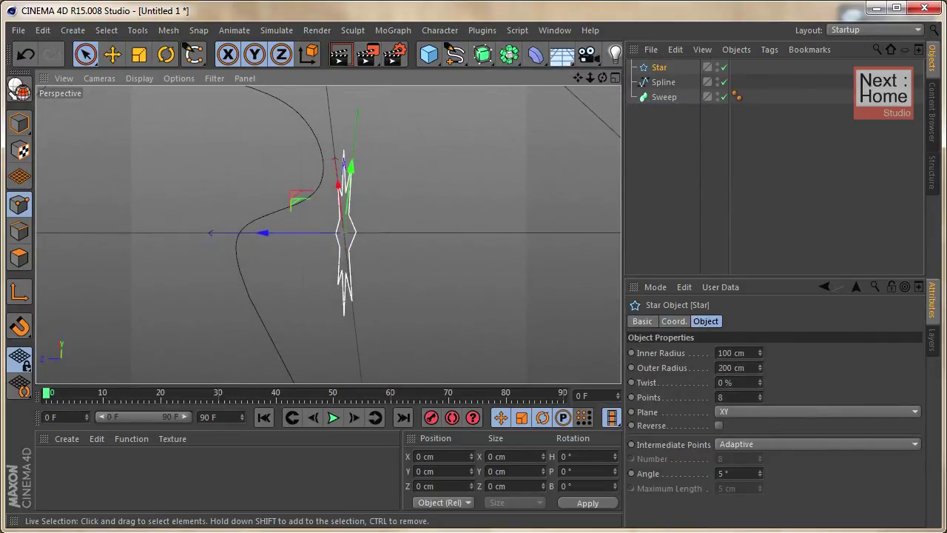
left_click(751, 413)
left_click(751, 419)
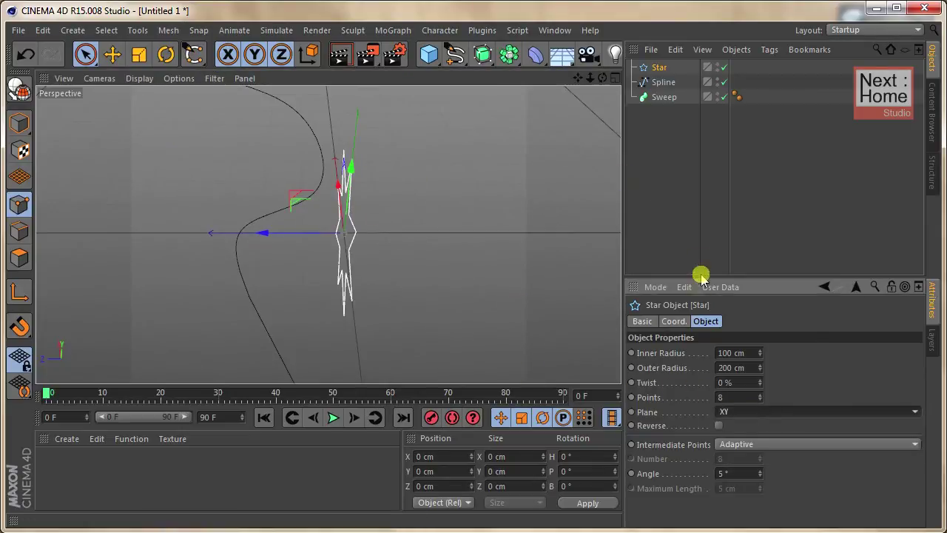
left_click(675, 321)
left_click(835, 353)
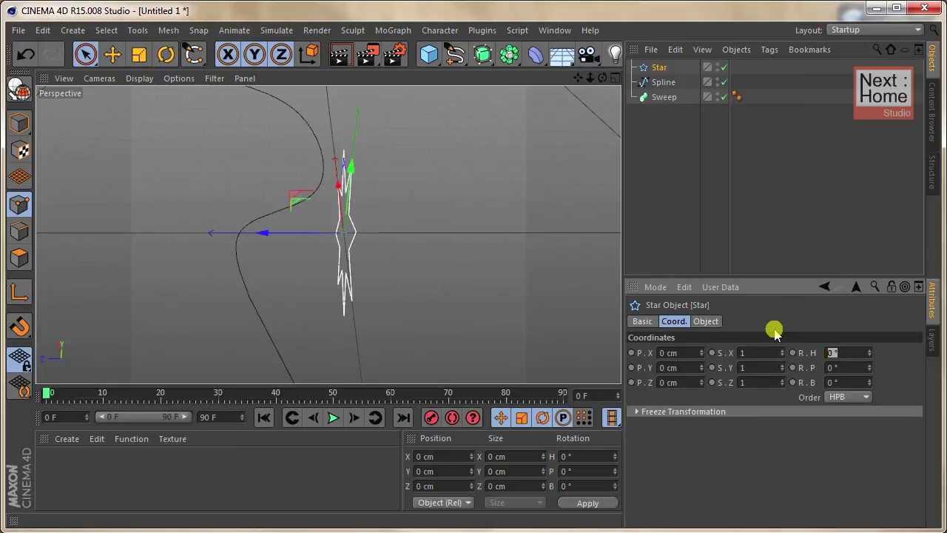
type("0")
key("Return")
left_click_drag(404, 167, 395, 118, "alt")
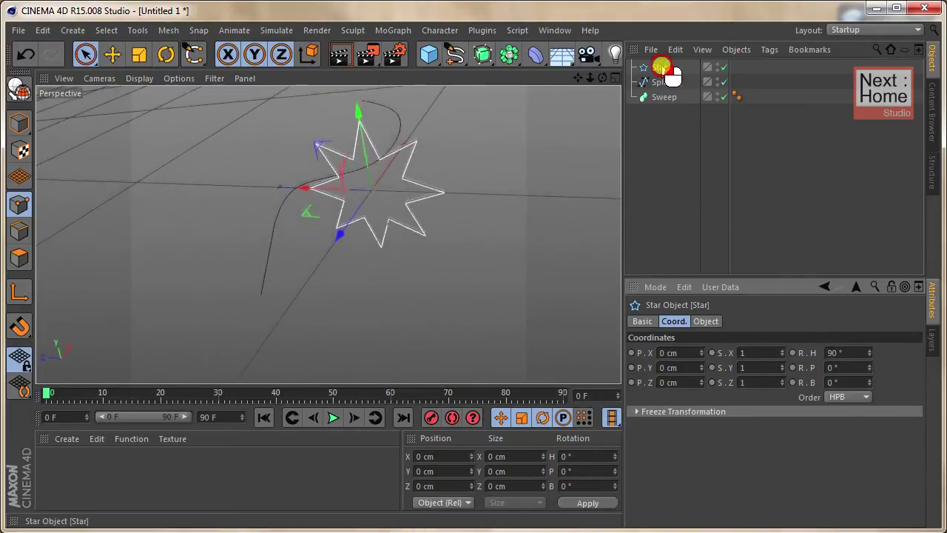
Step: Set the Star's Inner Radius to 10 cm and Outer Radius to 20 cm, then select it with the Spline
left_click(705, 320)
left_click(733, 352)
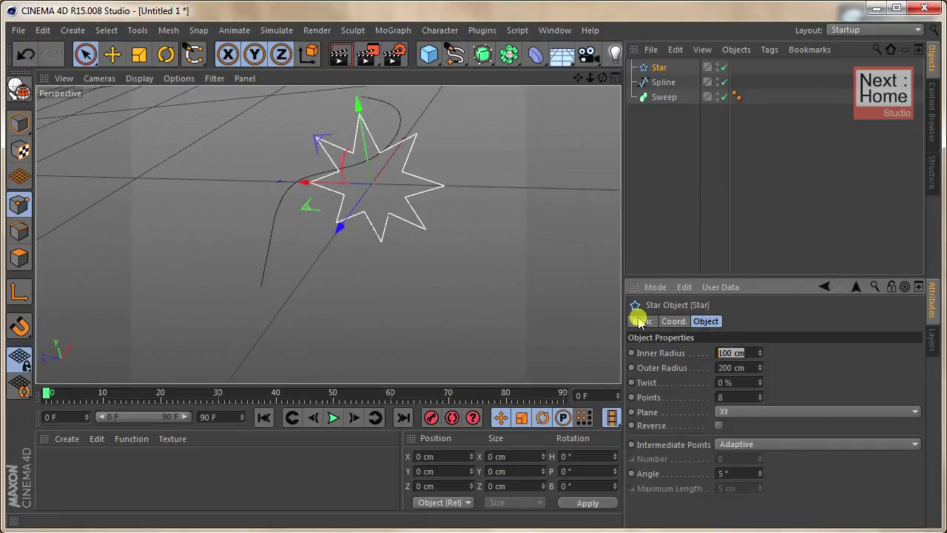
type("10")
key("Return")
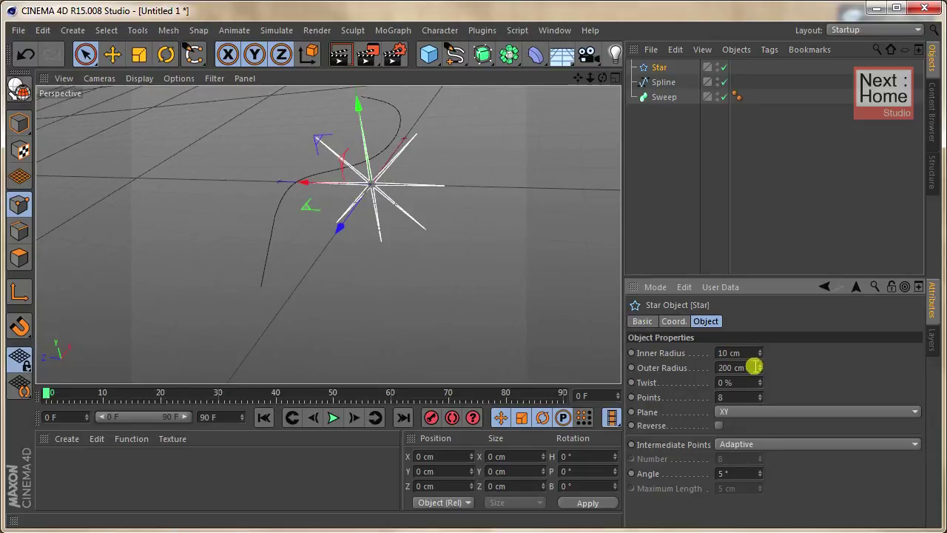
left_click(755, 367)
type("20")
key("Return")
mouse_move(481, 116)
left_mouse_down("alt")
mouse_move(387, 103)
mouse_move(413, 152)
mouse_move(524, 159)
mouse_move(448, 155)
mouse_move(473, 172)
left_mouse_up("alt")
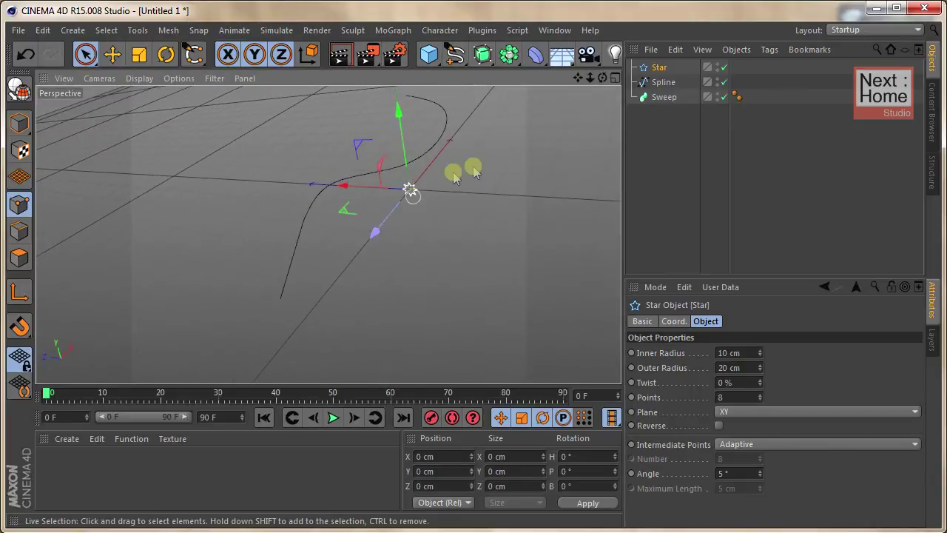
left_click(664, 82)
left_click(661, 66, "ctrl")
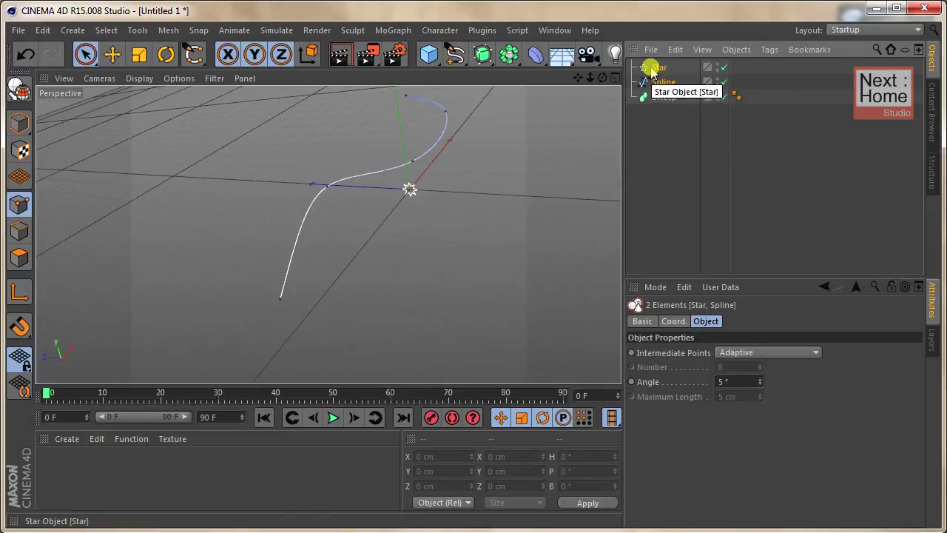
Step: Select the Star and Spline together and drop them into the Sweep as its children
left_click(660, 82)
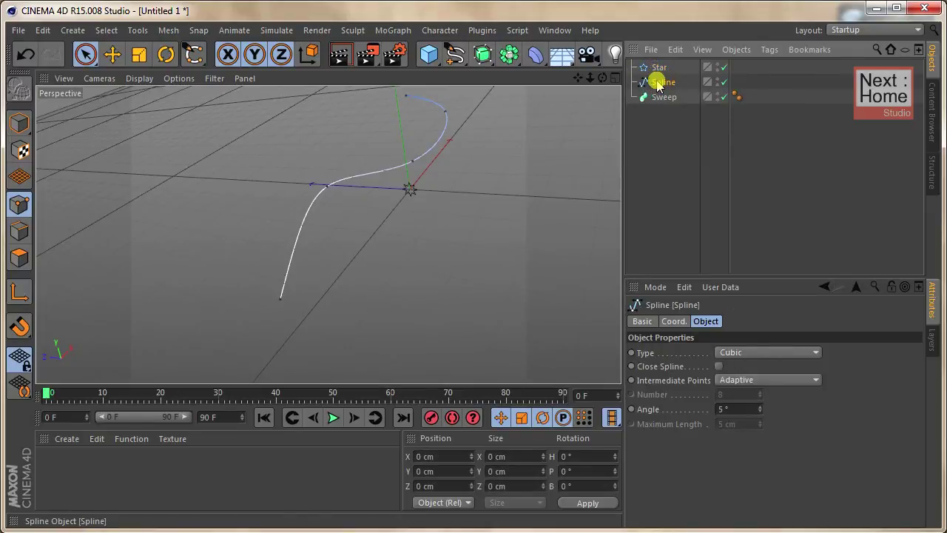
double_click(662, 83)
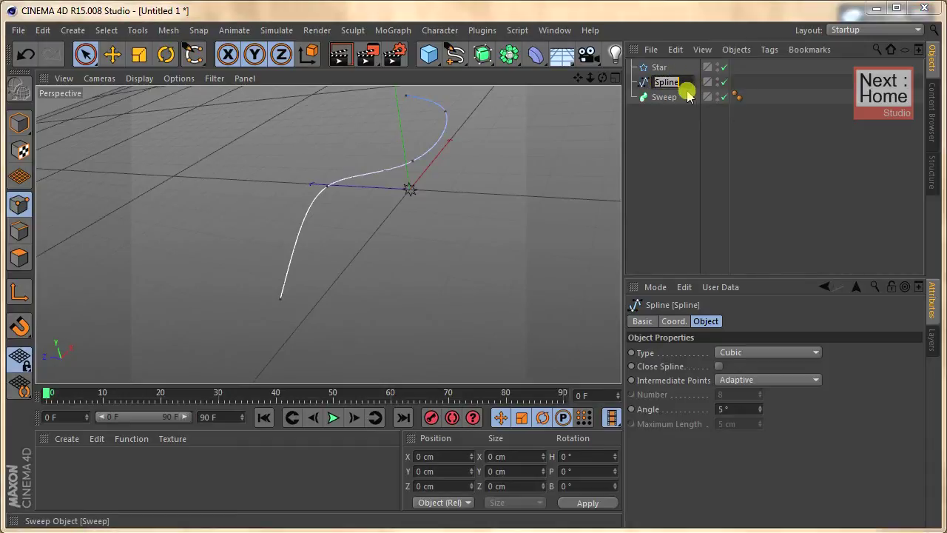
left_click(681, 91)
left_click(654, 84)
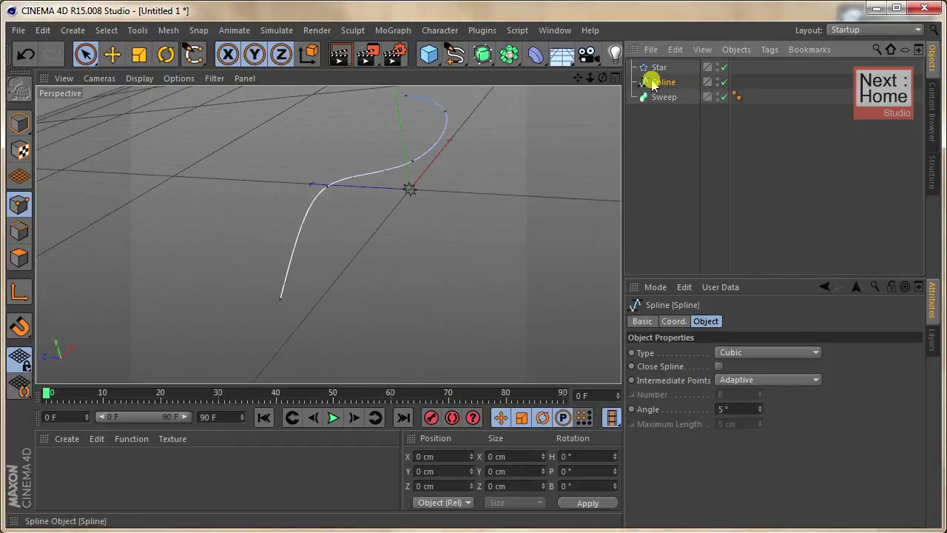
left_click(658, 68)
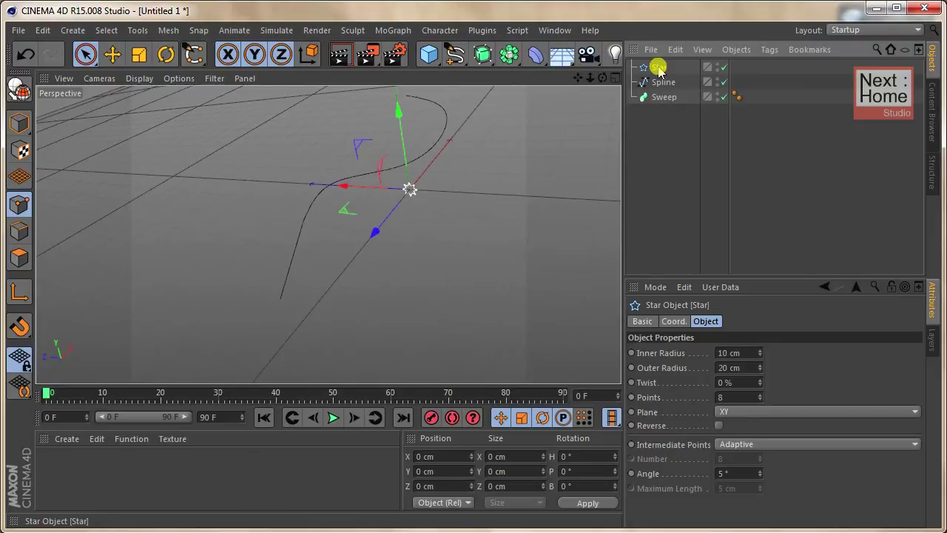
left_click(656, 83, "ctrl")
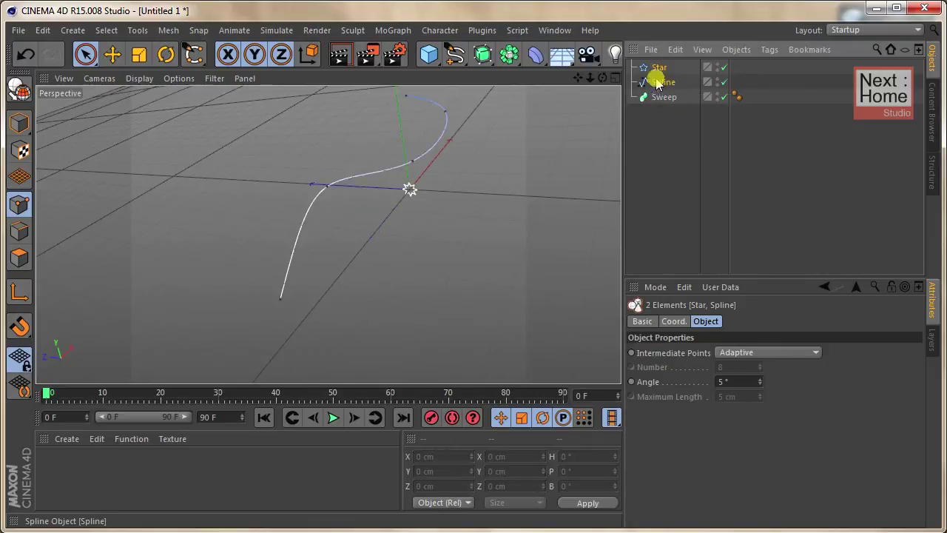
left_click(656, 69)
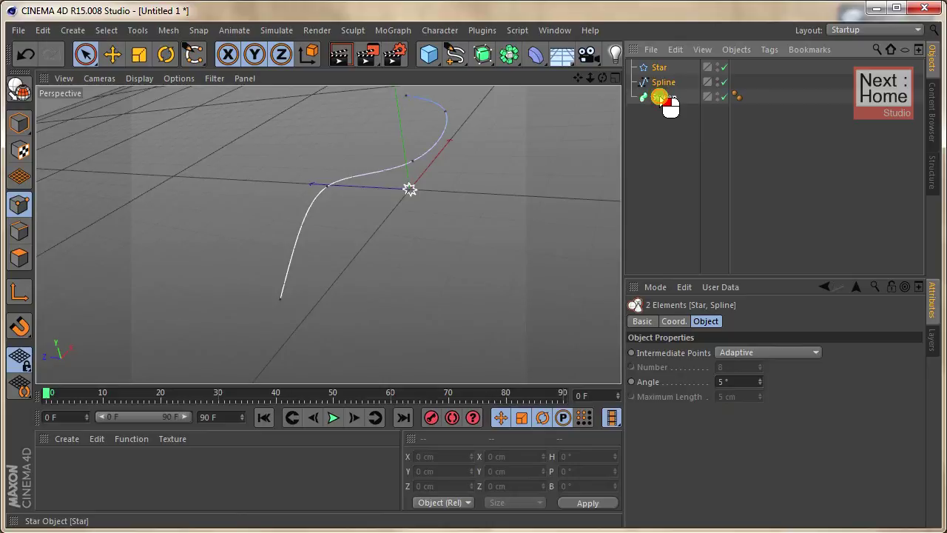
left_click_drag(661, 98, 661, 102)
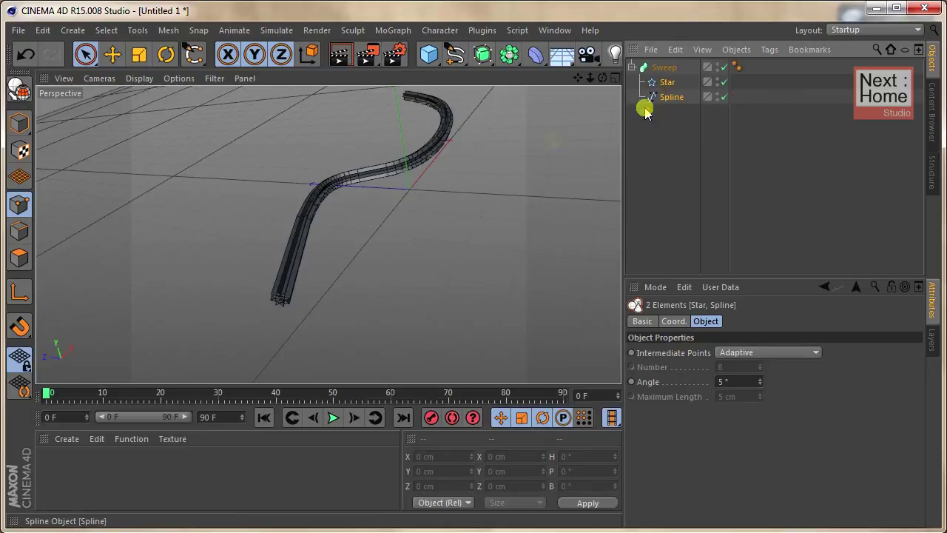
Step: Raise the path spline's end point and shift other points along X and Z in Perspective
mouse_move(439, 185)
left_mouse_down("alt")
mouse_move(441, 175)
mouse_move(233, 320)
mouse_move(215, 356)
left_mouse_up("alt")
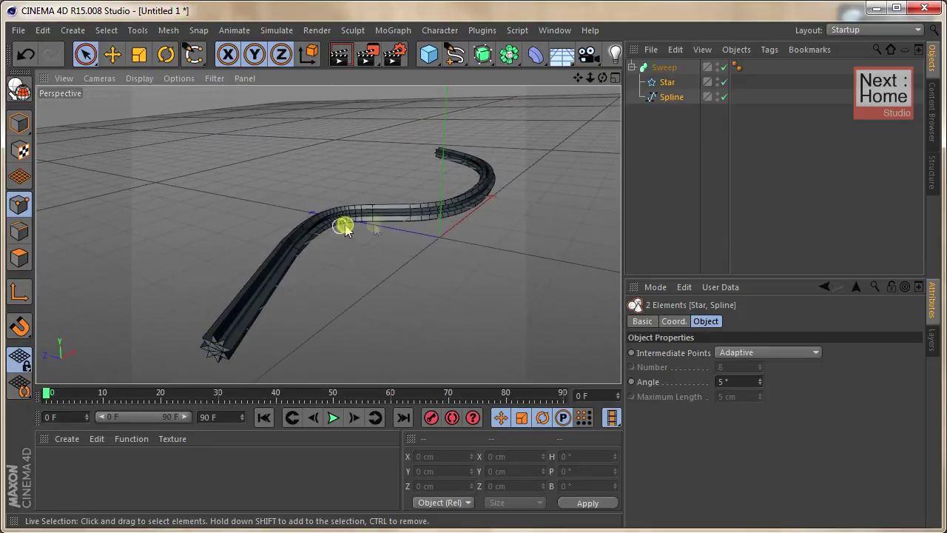
left_click_drag(427, 148, 468, 161)
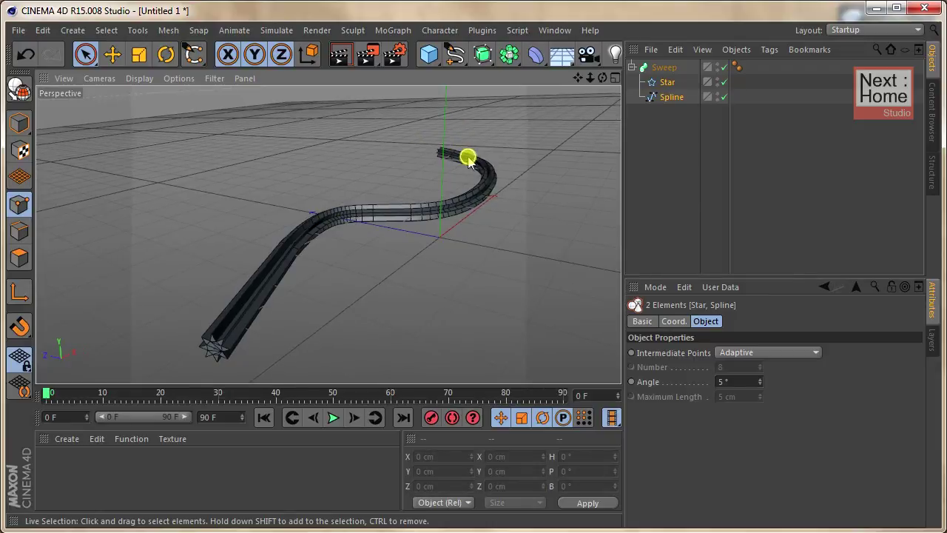
left_click(660, 97)
left_click(216, 347)
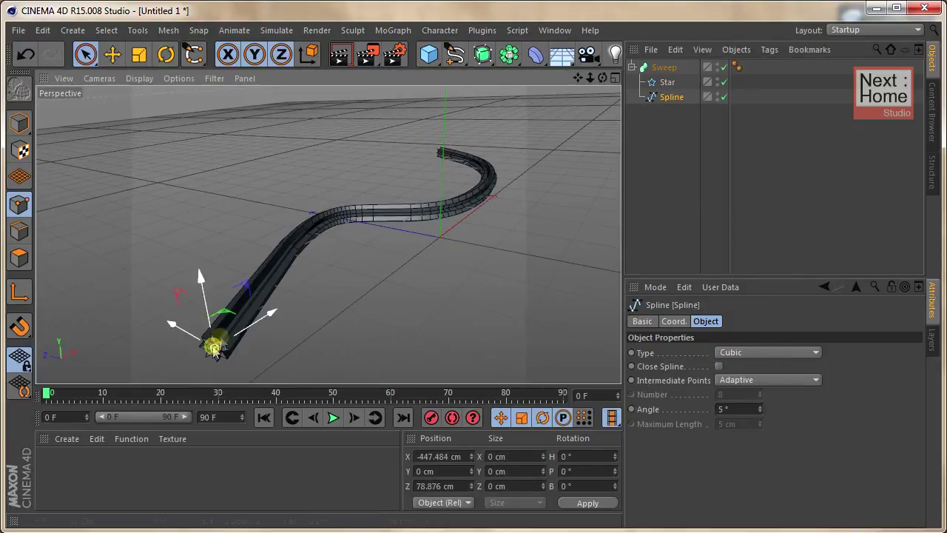
left_click_drag(205, 276, 190, 158)
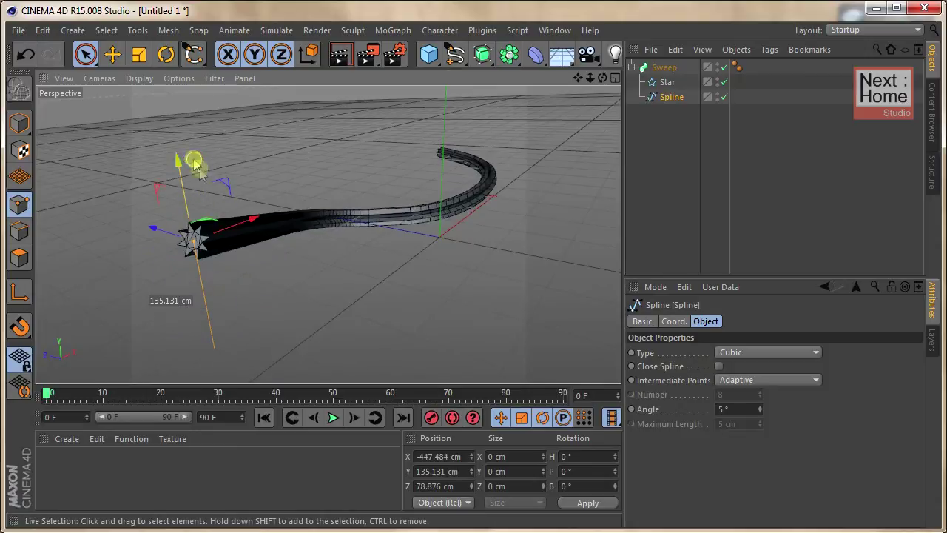
mouse_move(243, 219)
left_mouse_down()
mouse_move(333, 191)
mouse_move(325, 194)
left_mouse_up()
mouse_move(326, 194)
left_mouse_down("alt")
mouse_move(281, 204)
mouse_move(318, 200)
mouse_move(387, 157)
mouse_move(355, 169)
mouse_move(437, 191)
mouse_move(442, 210)
mouse_move(378, 237)
mouse_move(355, 260)
mouse_move(368, 241)
left_mouse_up("alt")
left_click_drag(271, 289, 332, 286)
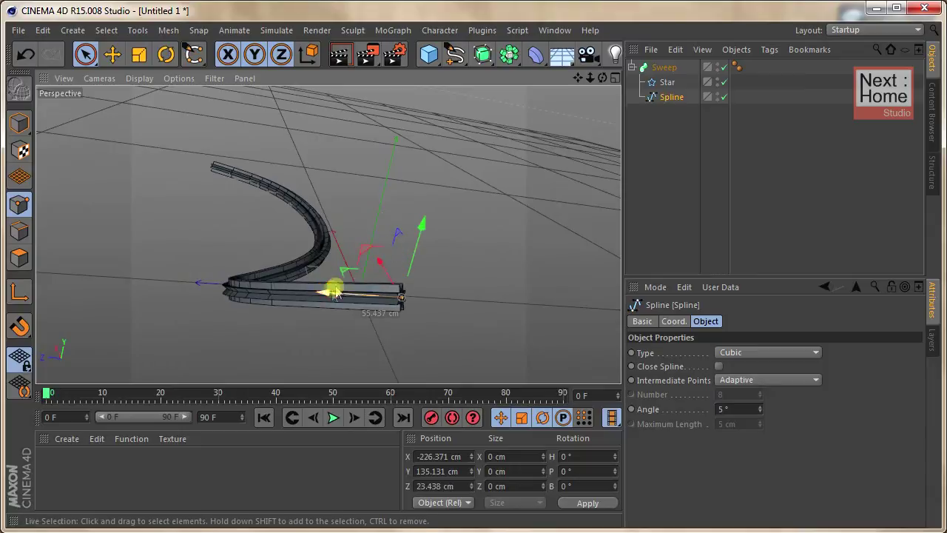
left_click_drag(421, 218, 400, 263)
mouse_move(380, 302)
left_mouse_down()
mouse_move(349, 262)
mouse_move(416, 276)
left_mouse_up()
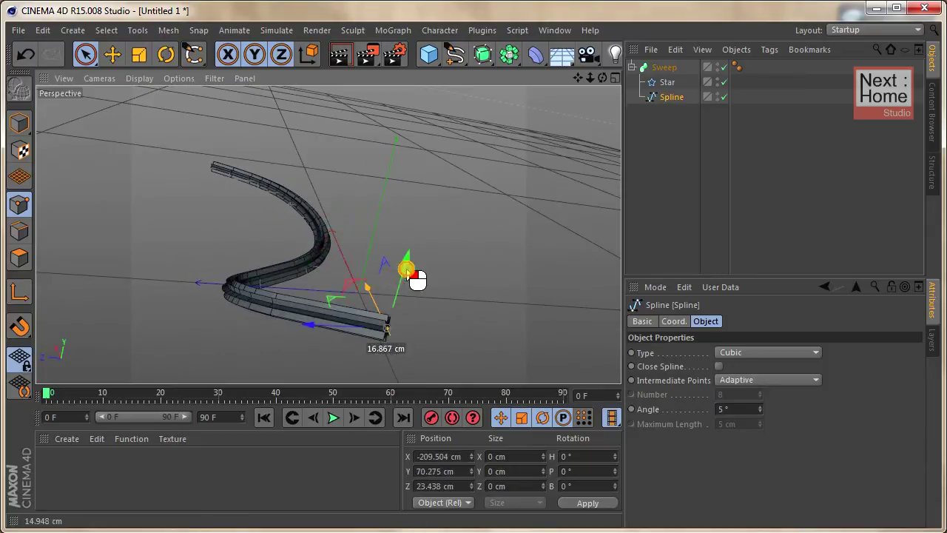
left_click(233, 281)
left_click_drag(270, 258, 322, 232, "alt")
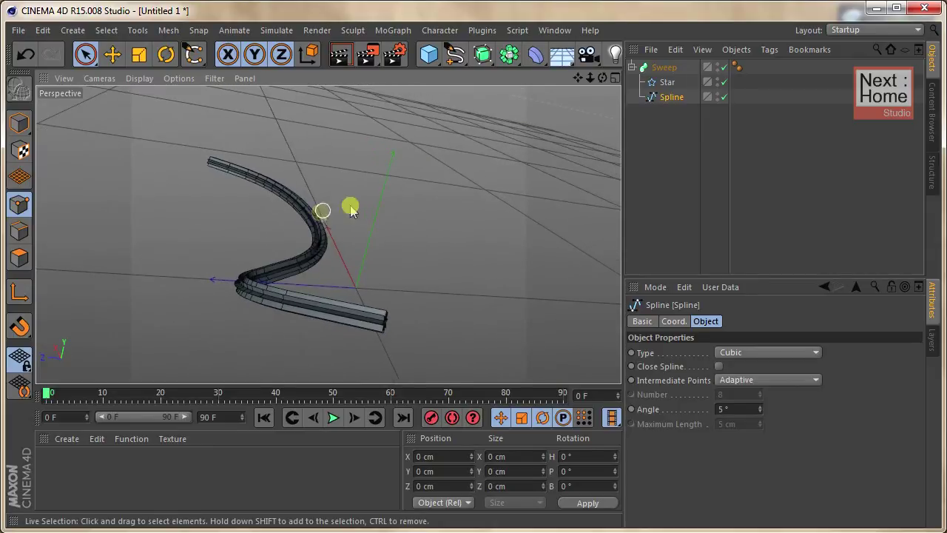
Step: Move a path point to X -41.2 cm, Y 58.691 cm in the four-view layout, then select Sweep, Star and Spline
left_click(612, 78)
left_click(431, 153)
left_click_drag(460, 143, 473, 163)
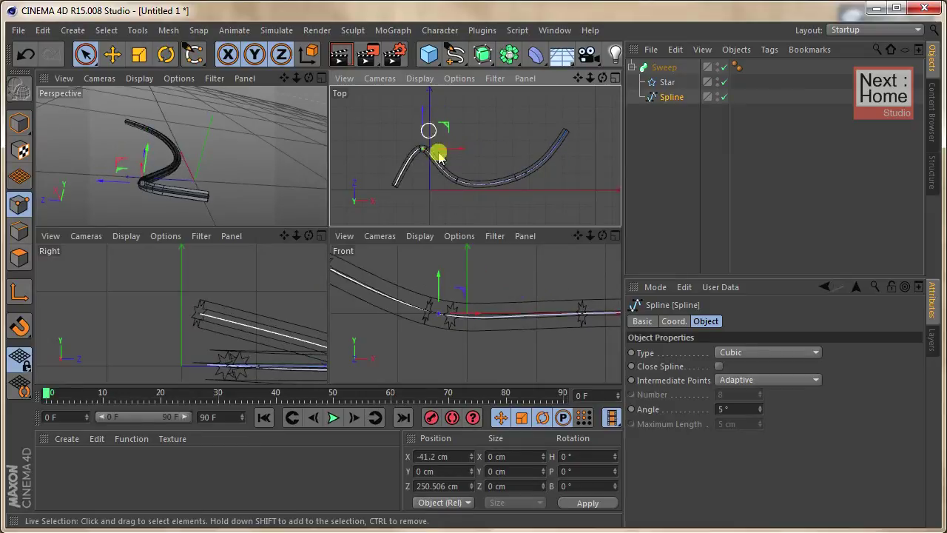
left_click_drag(440, 275, 440, 226)
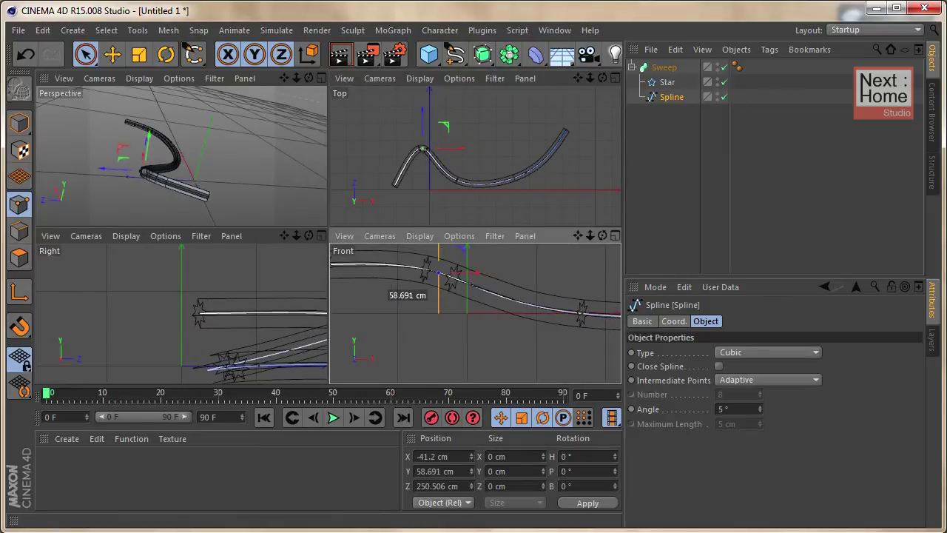
left_click(501, 106)
scroll(501, 106, "down", 2)
scroll(503, 105, "down", 4)
left_click_drag(286, 121, 287, 126, "alt")
left_click(493, 140)
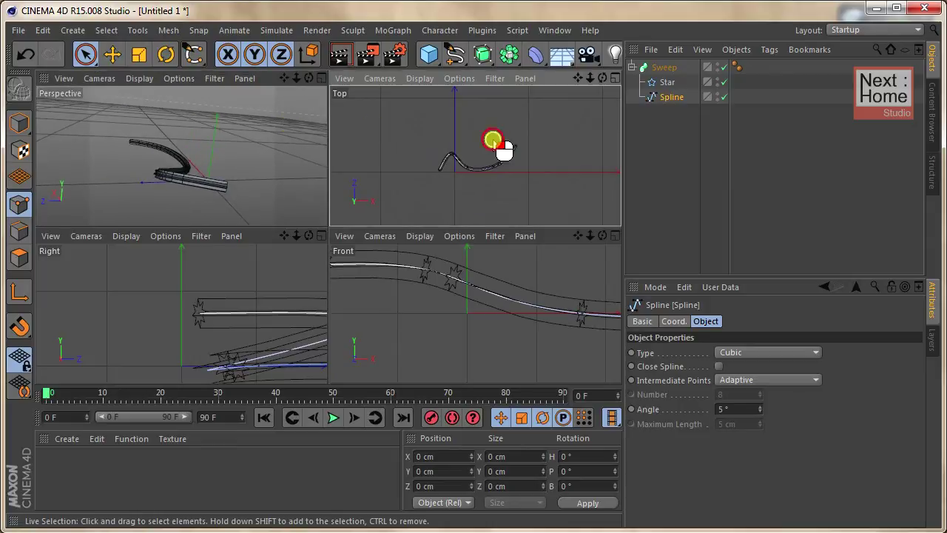
left_click(322, 80)
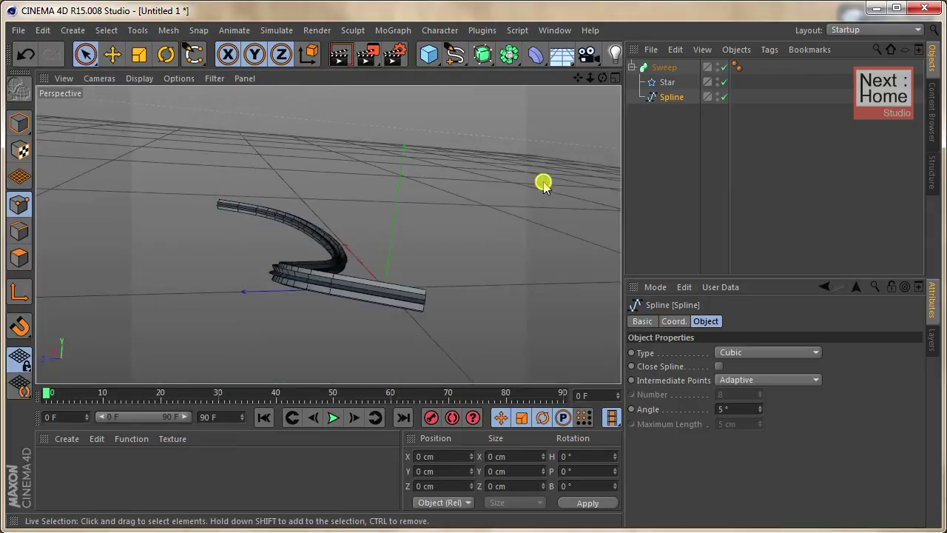
left_click_drag(708, 155, 620, 46)
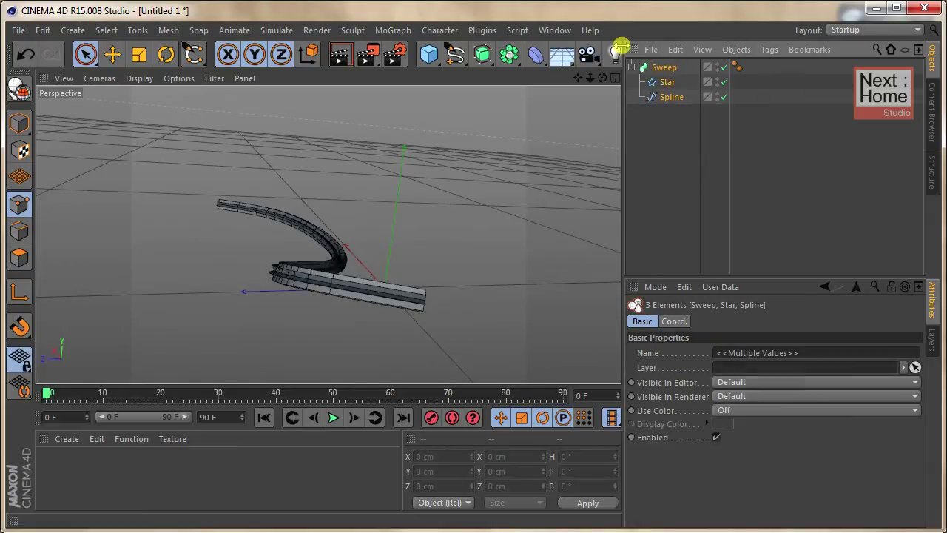
Step: Delete the sweep tube with its Star and Spline, and add a flat Bezier patch
key("Delete")
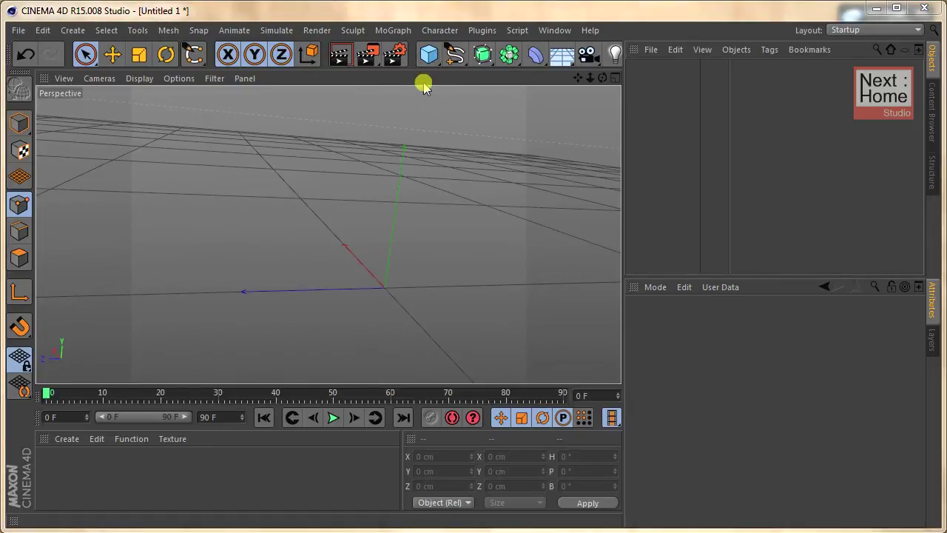
left_click_drag(482, 54, 668, 134)
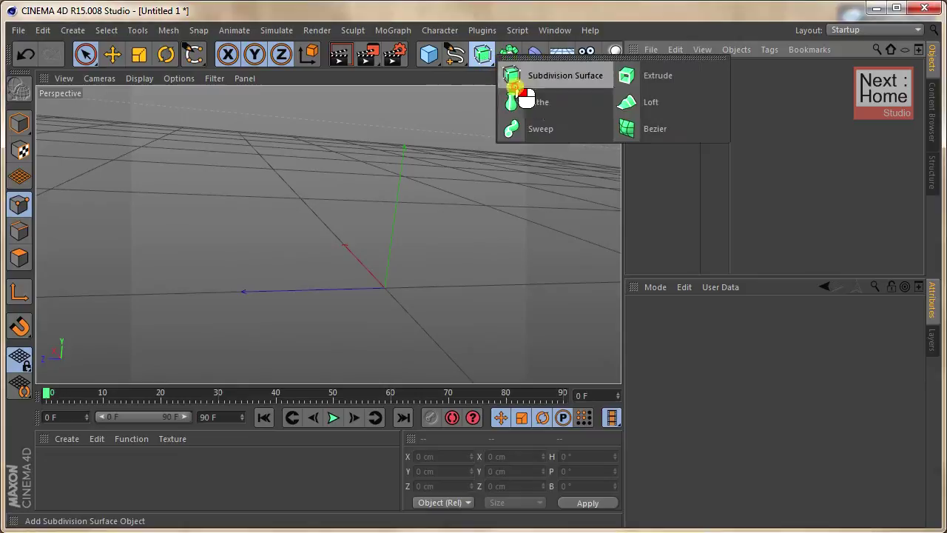
left_click(659, 130)
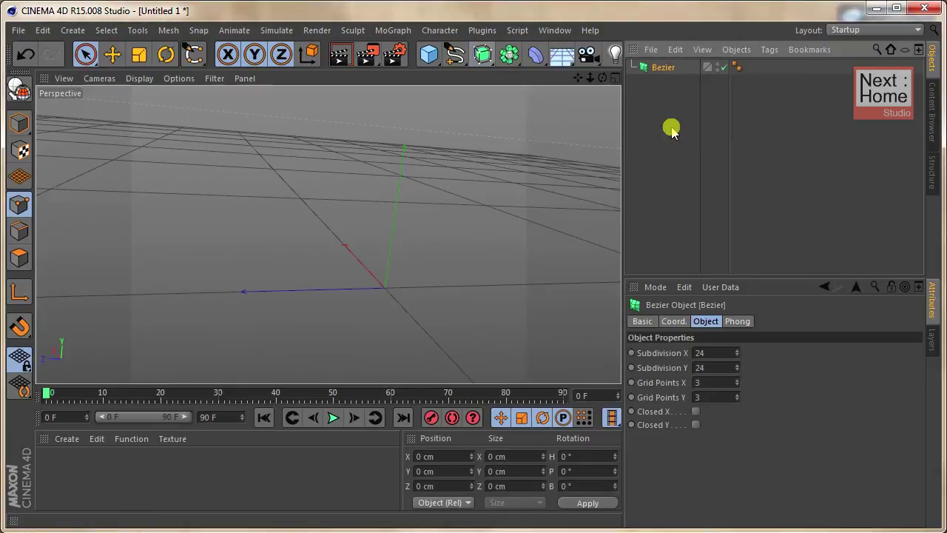
left_click(660, 68)
left_click(662, 74)
left_click(665, 71)
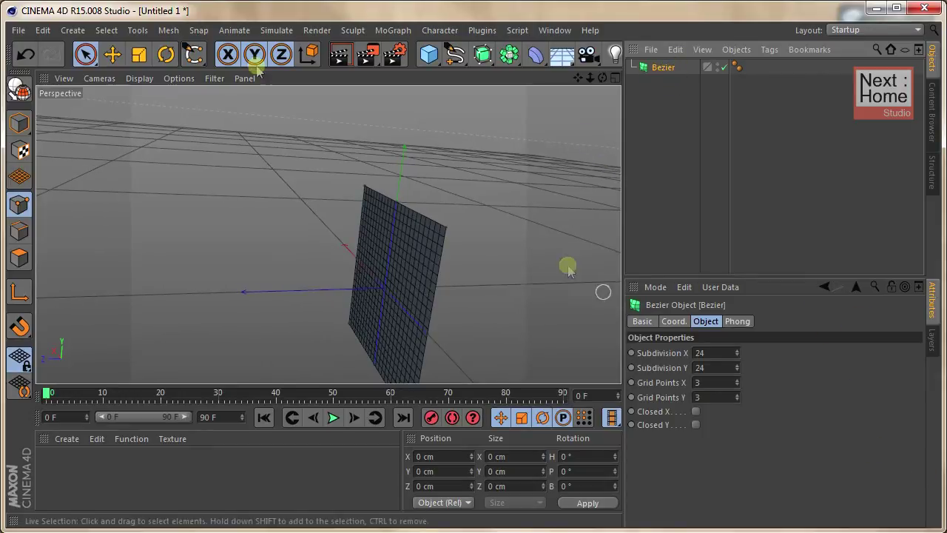
left_click_drag(568, 267, 363, 122, "alt")
Step: Check the Bezier patch's Object settings, keeping 3×3 grid points, and undo an accidental deformation
mouse_move(420, 165)
left_mouse_down("alt")
mouse_move(430, 172)
mouse_move(422, 161)
mouse_move(239, 146)
mouse_move(351, 307)
left_mouse_up("alt")
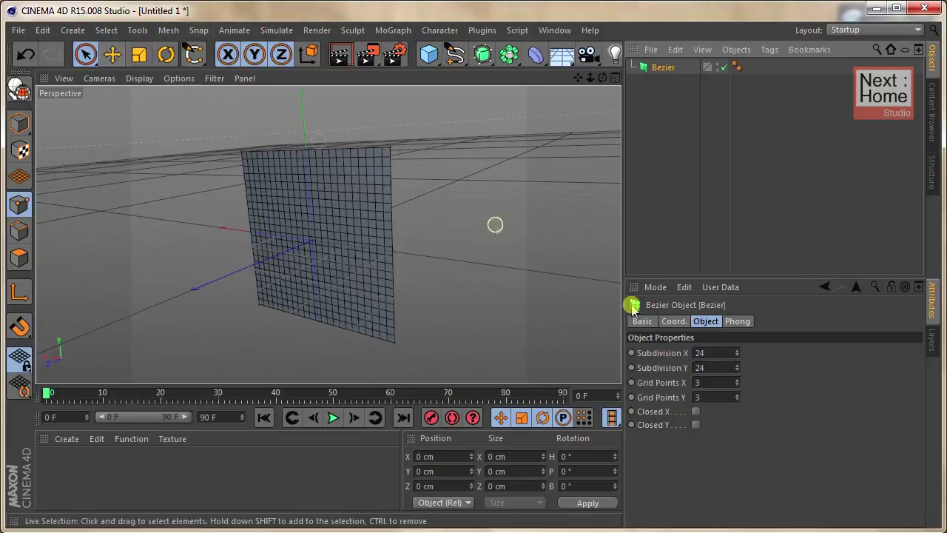
left_click(708, 382)
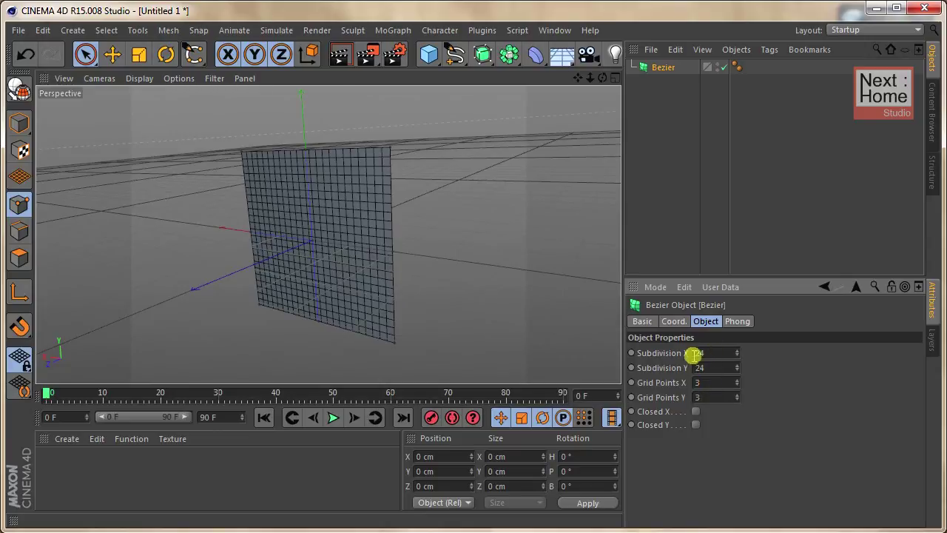
left_click_drag(387, 170, 400, 159, "alt")
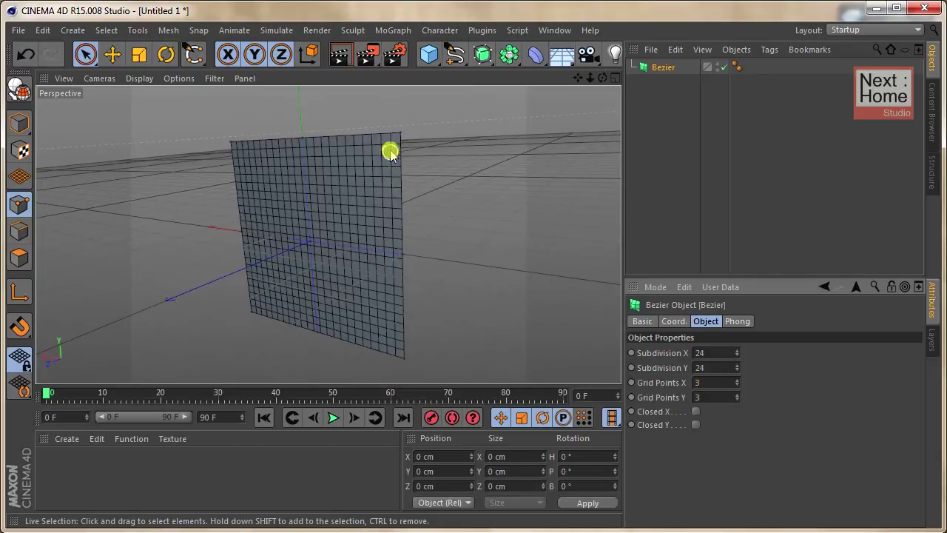
left_click(723, 398)
left_click(712, 383)
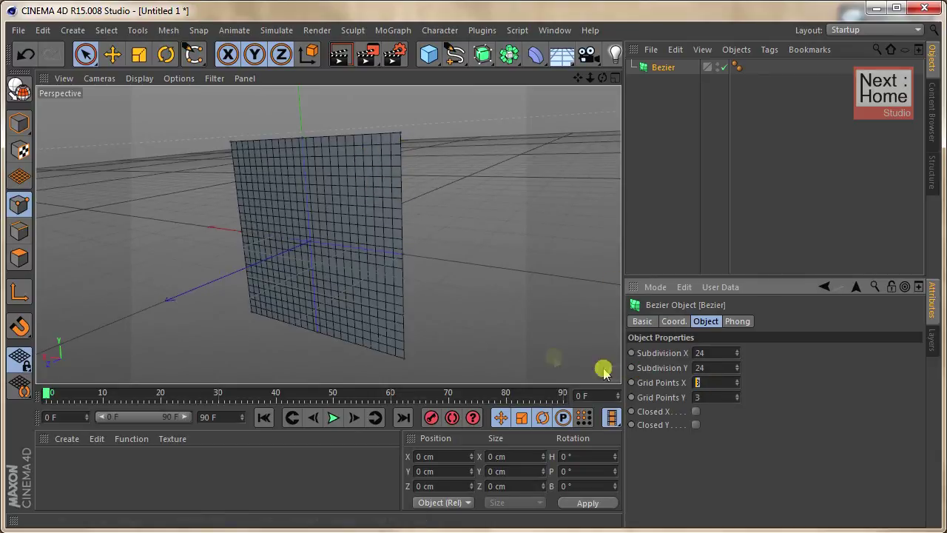
left_click(109, 55)
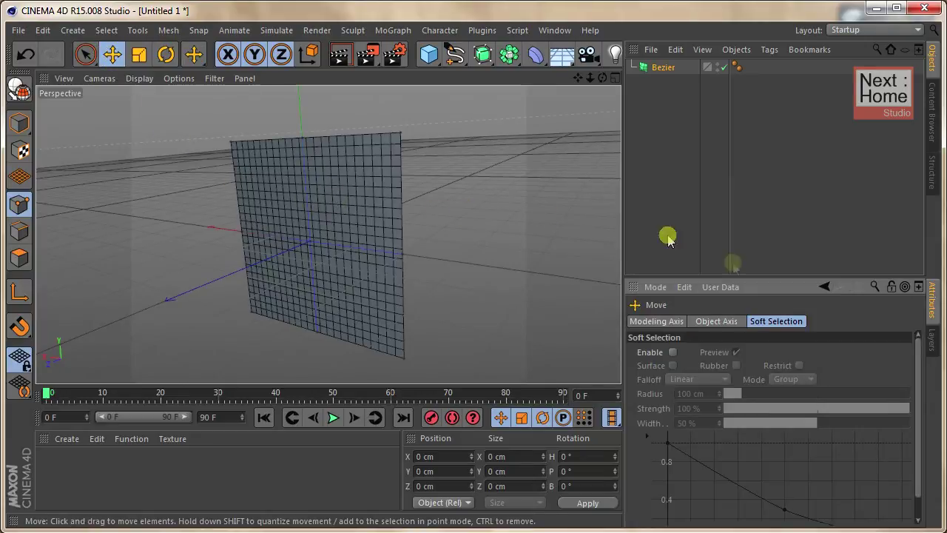
left_click_drag(383, 114, 325, 135)
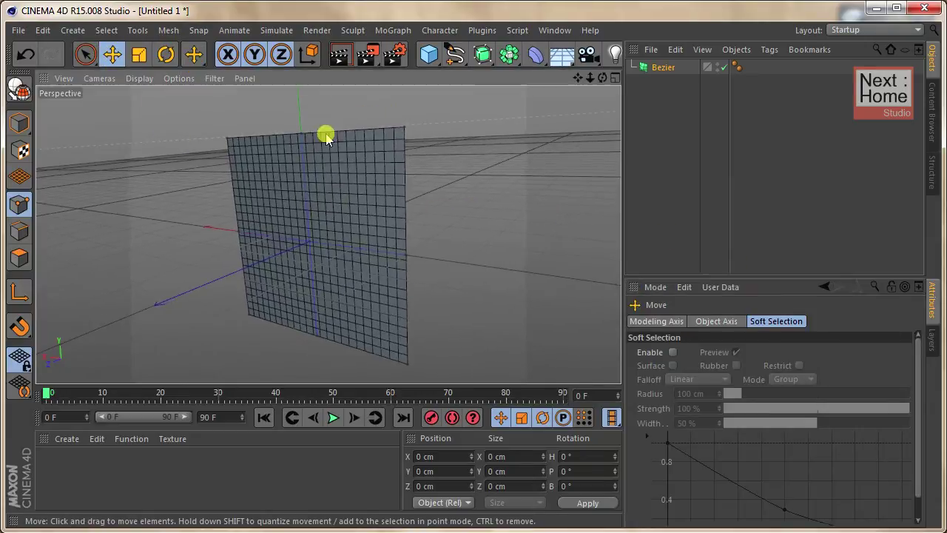
left_click(661, 71)
left_click_drag(402, 243, 384, 244)
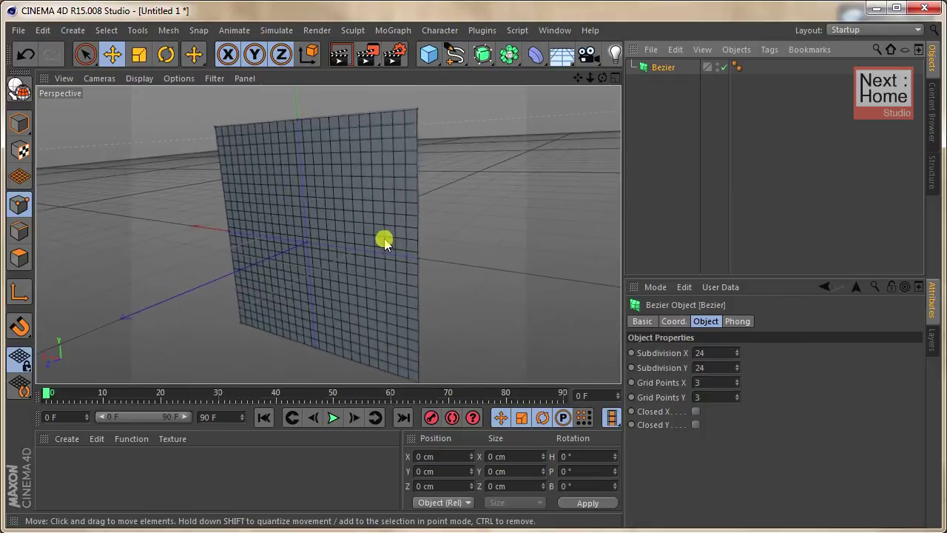
key("ctrl+z")
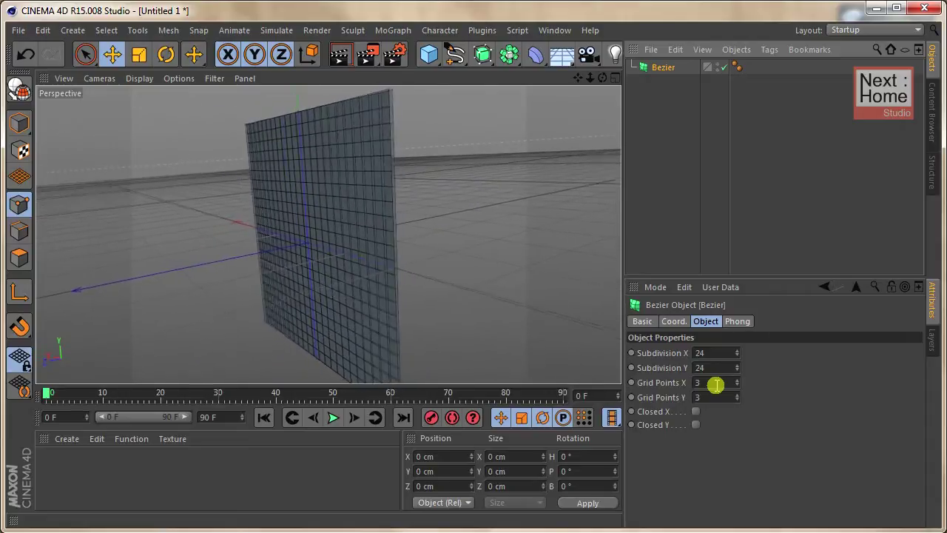
Step: Set the Bezier patch's Grid Points Y to 5, undoing a stray control point move
left_click_drag(717, 384, 666, 383)
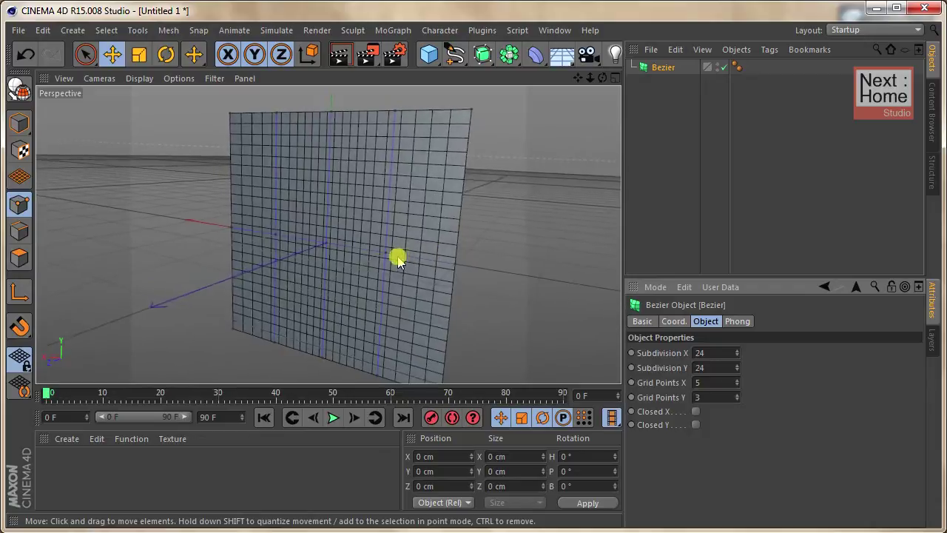
left_click_drag(389, 252, 337, 247)
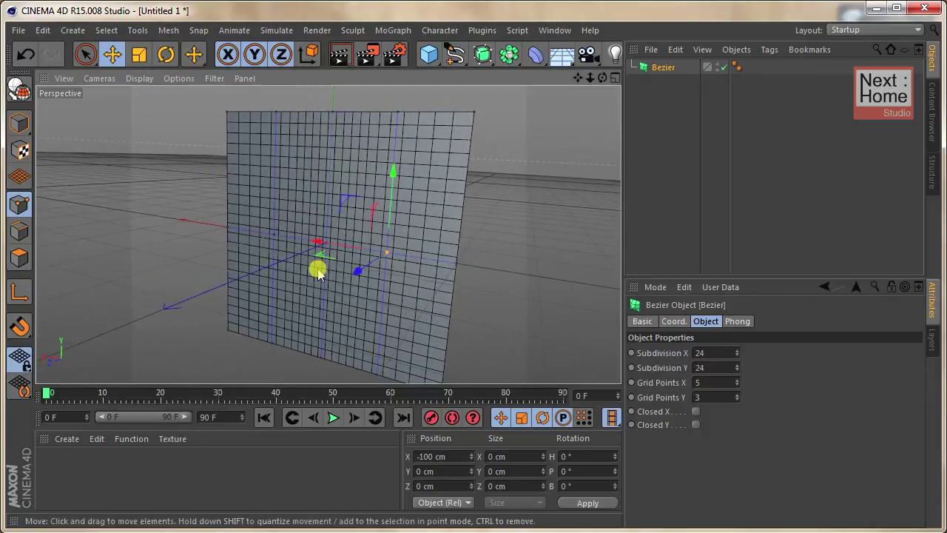
key("ctrl+z")
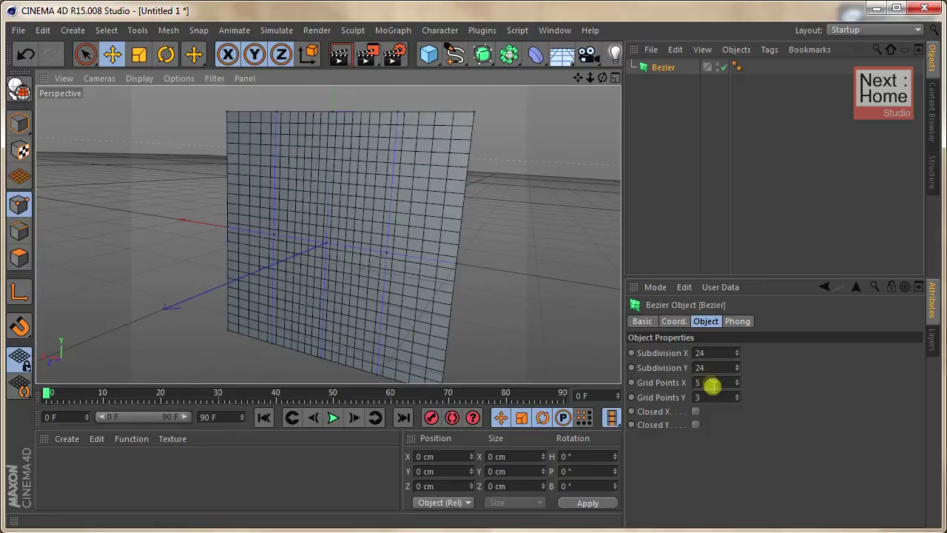
left_click_drag(710, 397, 624, 400)
type("5")
key("Return")
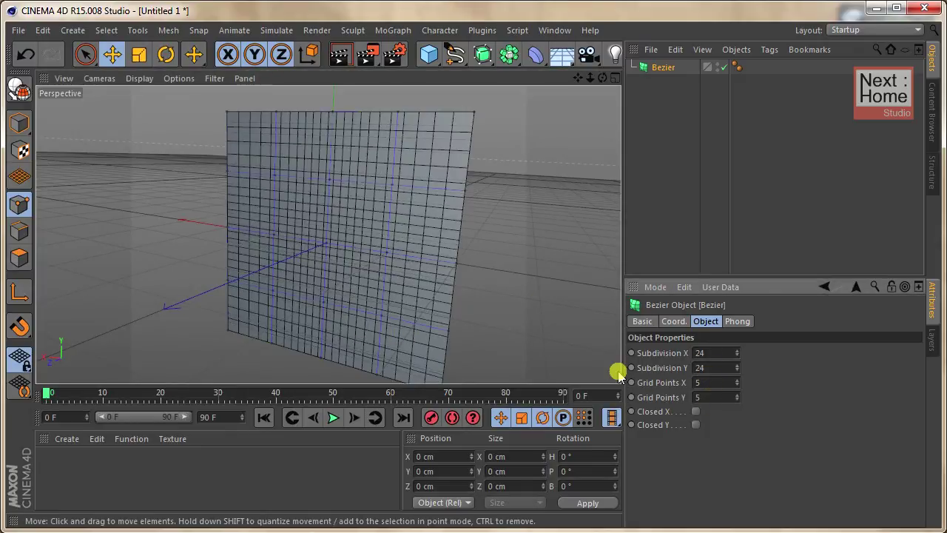
Step: Set the patch's Grid Points X to 10
left_click(379, 316)
left_click(449, 330)
mouse_move(458, 234)
left_mouse_down("alt")
mouse_move(480, 158)
mouse_move(463, 144)
mouse_move(443, 183)
left_mouse_up("alt")
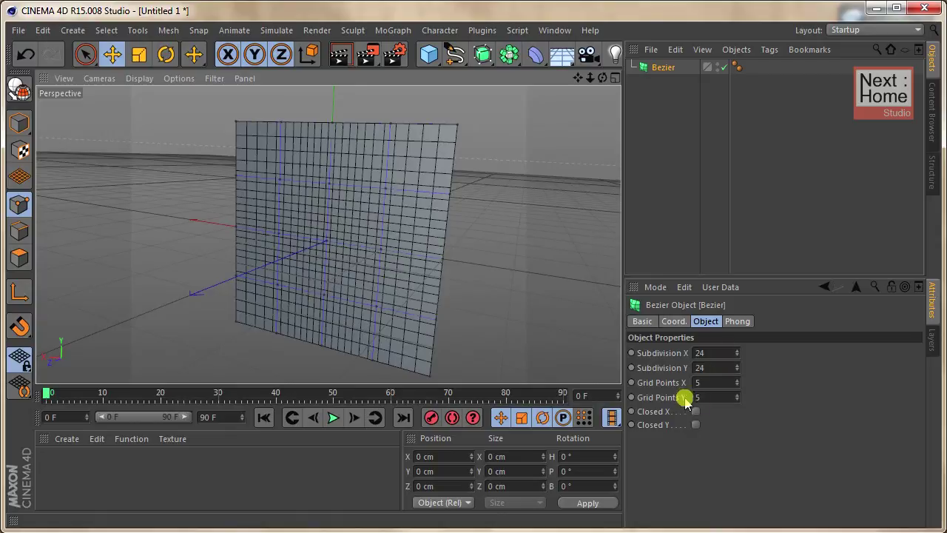
double_click(730, 384)
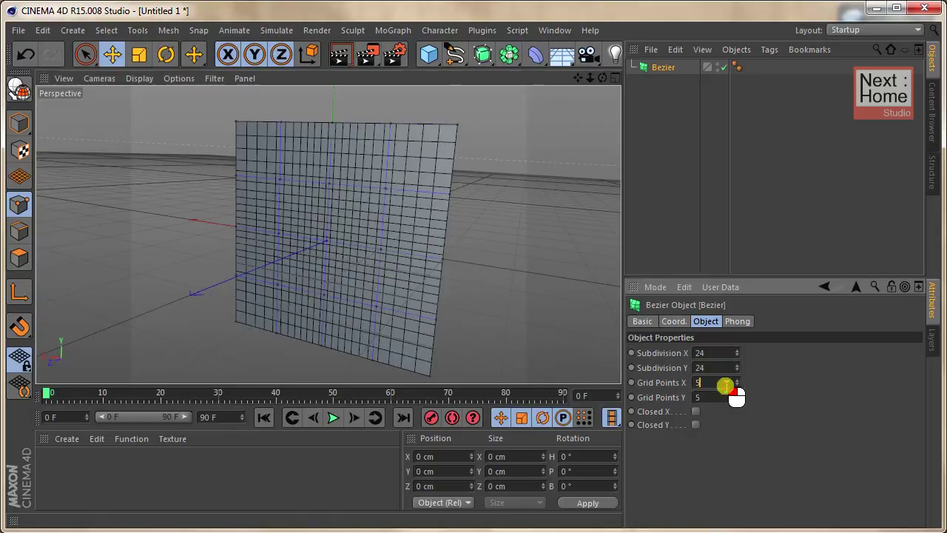
left_click(367, 359)
left_click(437, 321)
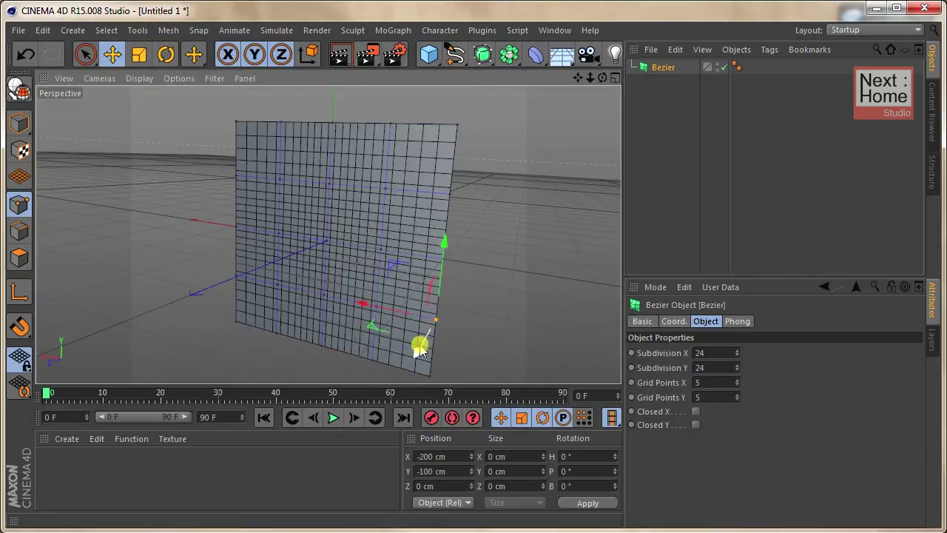
left_click(459, 307)
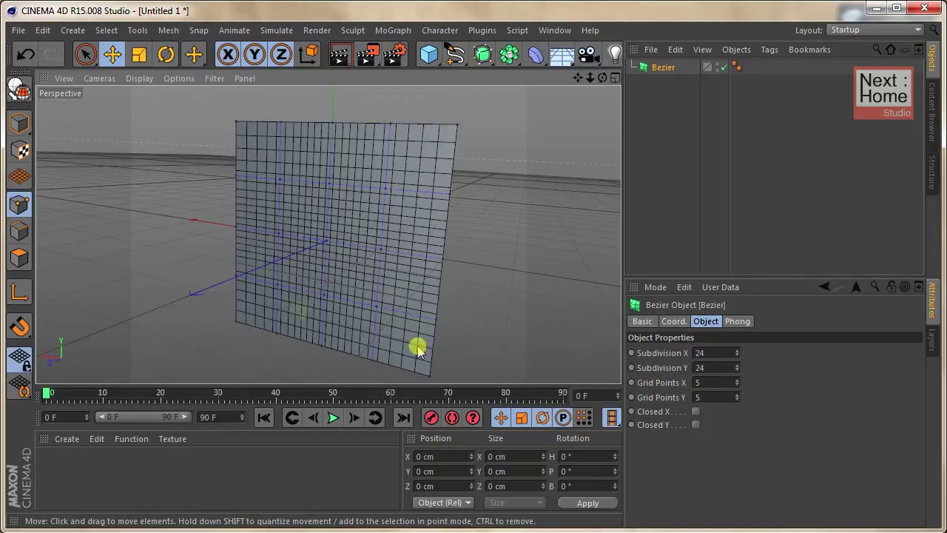
left_click(376, 305)
left_click(324, 244)
left_click(293, 260)
left_click(260, 321)
left_click(695, 383)
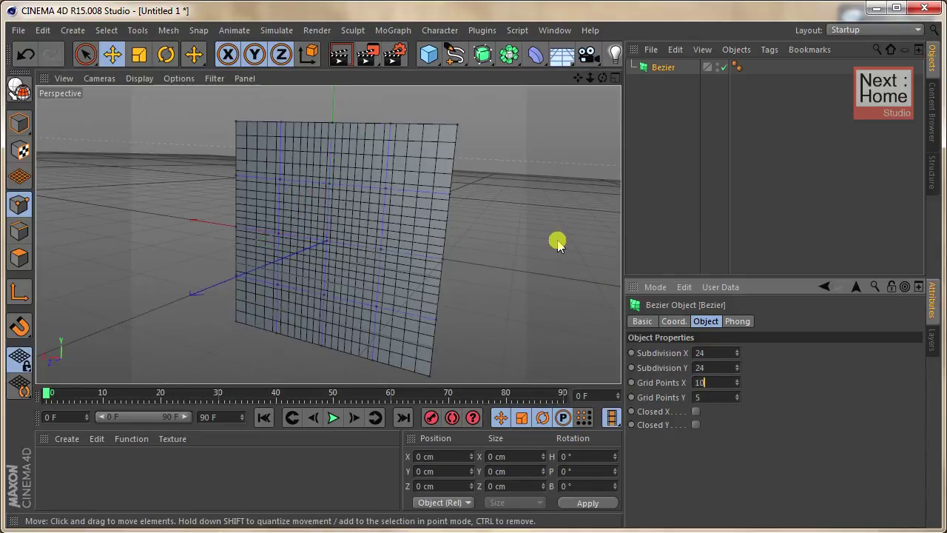
key("Return")
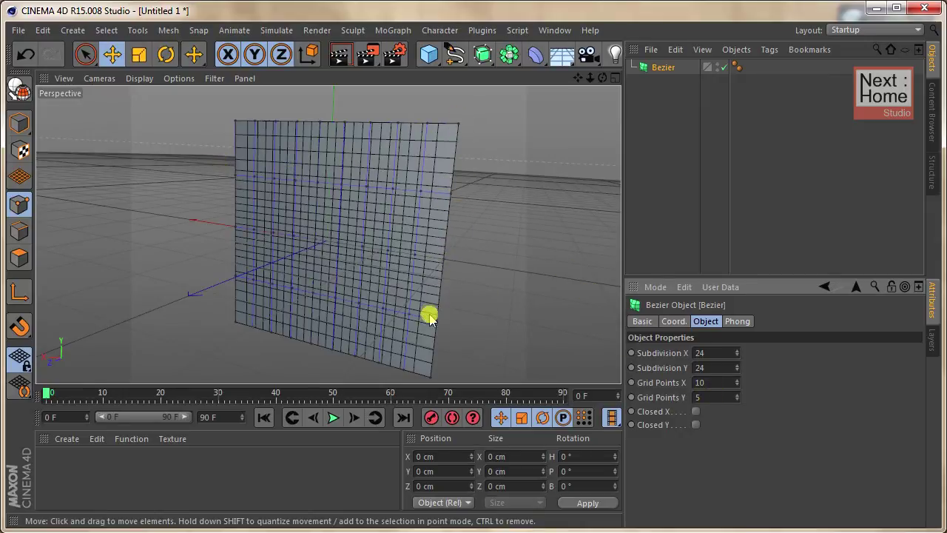
left_click_drag(394, 247, 372, 228, "alt")
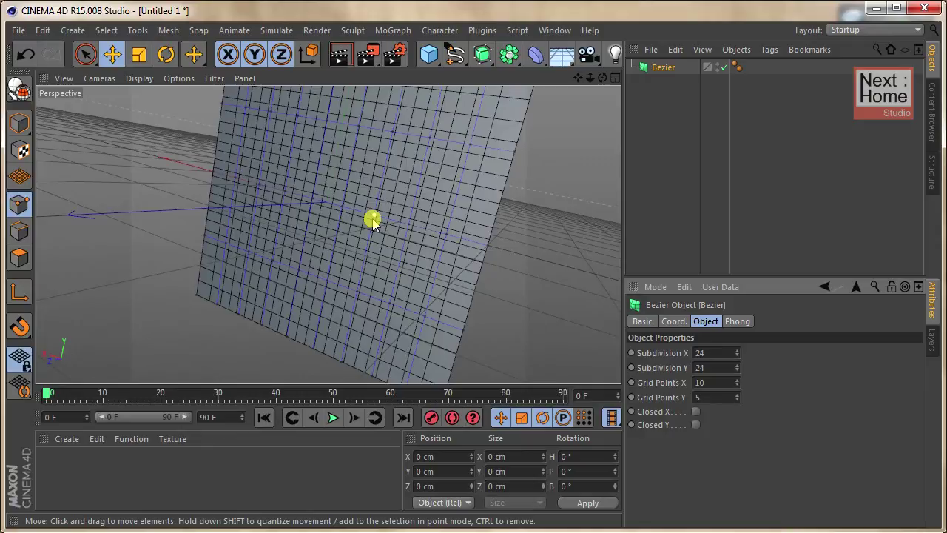
Step: Pull a central control point and a top control point out of the sheet's plane
left_click(372, 220)
left_click(109, 58)
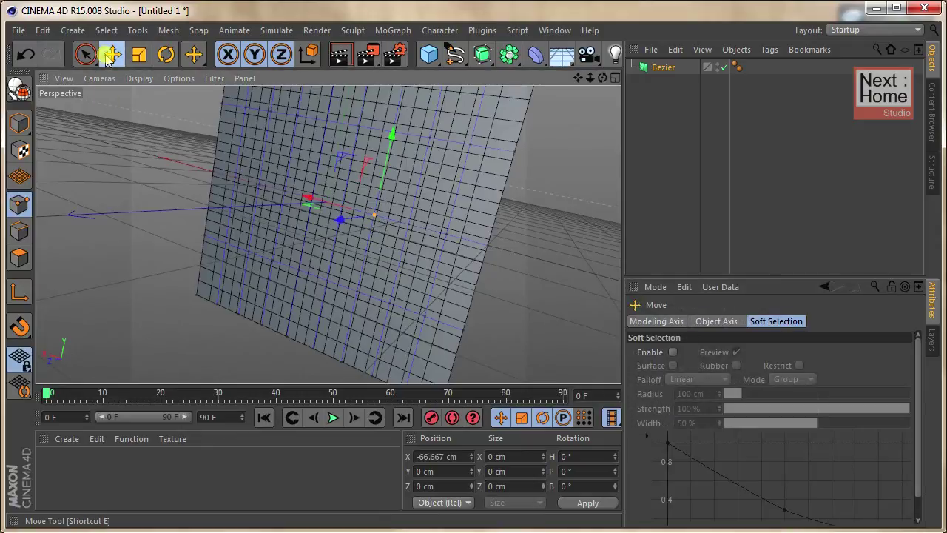
left_click(327, 185)
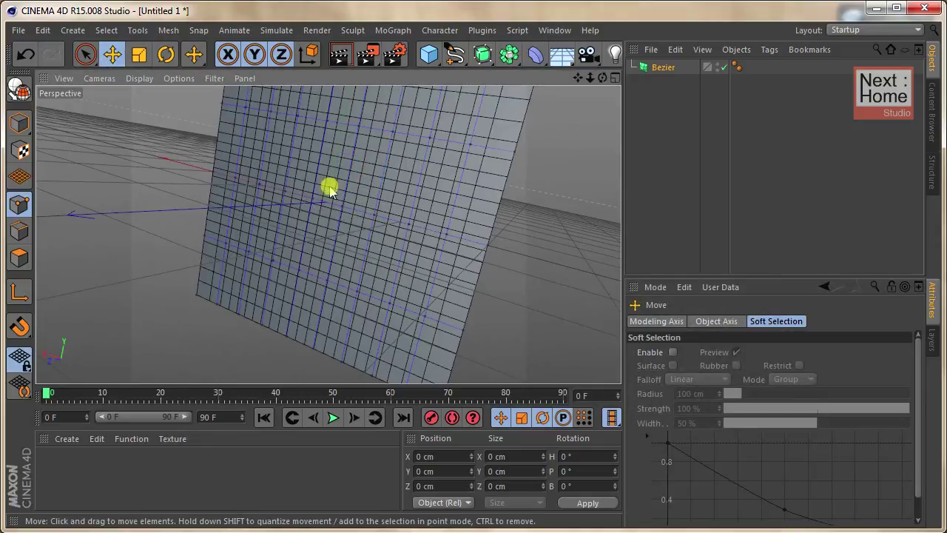
left_click(376, 213)
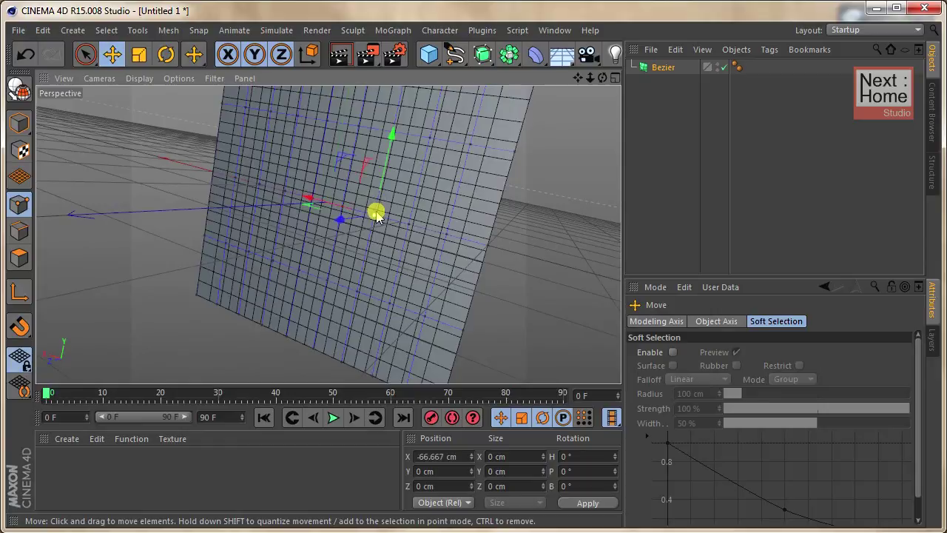
mouse_move(349, 227)
left_mouse_down()
mouse_move(383, 214)
mouse_move(376, 173)
mouse_move(335, 159)
left_mouse_up()
left_click(338, 117)
left_click_drag(338, 118, 337, 82)
Step: Move further control points to raise and shape a smooth central bulge
left_click(360, 148)
mouse_move(359, 148)
left_mouse_down()
mouse_move(355, 127)
mouse_move(428, 141)
mouse_move(434, 153)
mouse_move(370, 201)
left_mouse_up()
left_click(367, 211)
left_click_drag(438, 196, 449, 207)
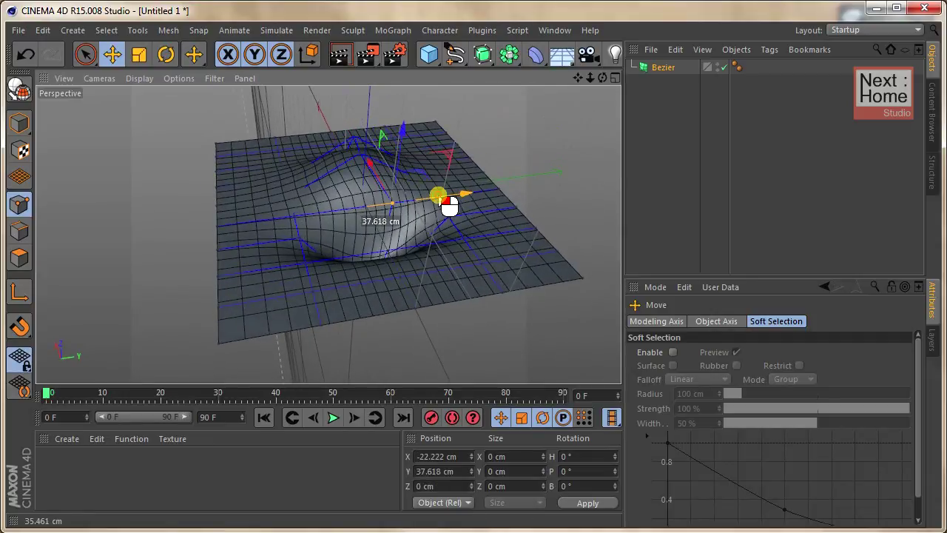
left_click_drag(413, 148, 414, 108)
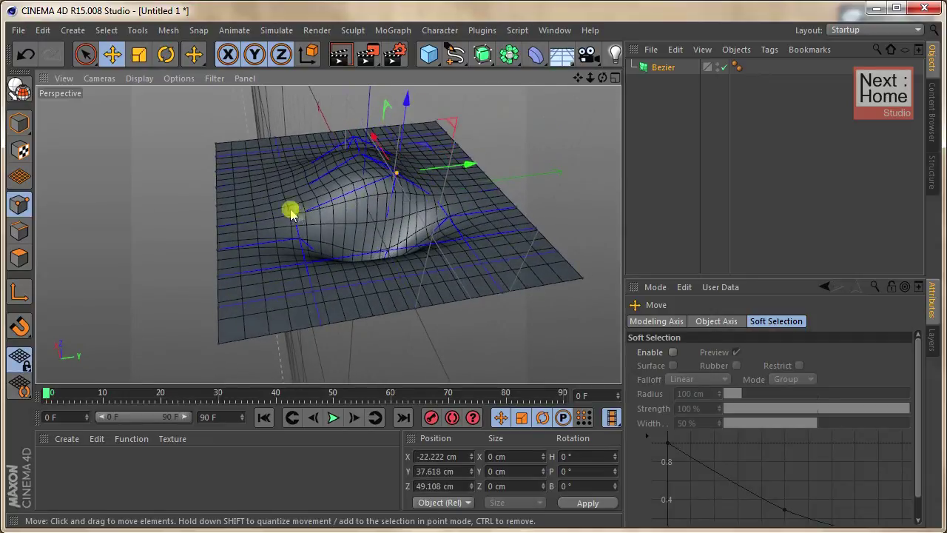
mouse_move(338, 211)
left_mouse_down()
mouse_move(244, 151)
mouse_move(247, 160)
left_mouse_up()
mouse_move(248, 159)
left_mouse_down("alt")
mouse_move(365, 184)
mouse_move(360, 170)
mouse_move(434, 218)
mouse_move(415, 239)
left_mouse_up("alt")
left_click(416, 216)
mouse_move(474, 223)
left_mouse_down("alt")
mouse_move(501, 229)
mouse_move(412, 204)
mouse_move(413, 159)
mouse_move(337, 166)
mouse_move(370, 222)
mouse_move(437, 205)
mouse_move(443, 129)
mouse_move(364, 132)
mouse_move(330, 101)
left_mouse_up("alt")
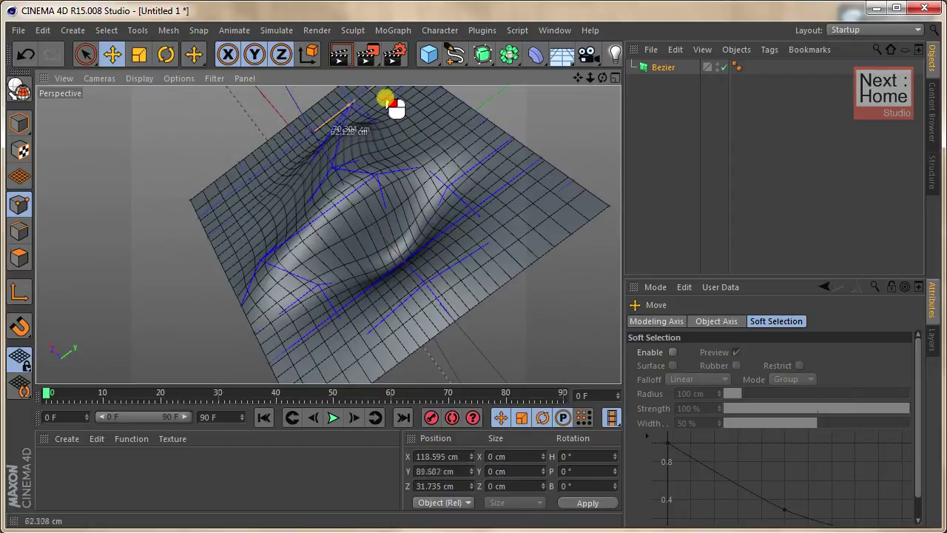
mouse_move(338, 96)
left_mouse_down("alt")
mouse_move(345, 111)
mouse_move(308, 209)
mouse_move(318, 192)
mouse_move(329, 213)
mouse_move(328, 201)
left_mouse_up("alt")
mouse_move(412, 200)
left_mouse_down()
mouse_move(392, 218)
mouse_move(413, 212)
mouse_move(430, 180)
mouse_move(453, 181)
mouse_move(459, 167)
mouse_move(514, 169)
left_mouse_up()
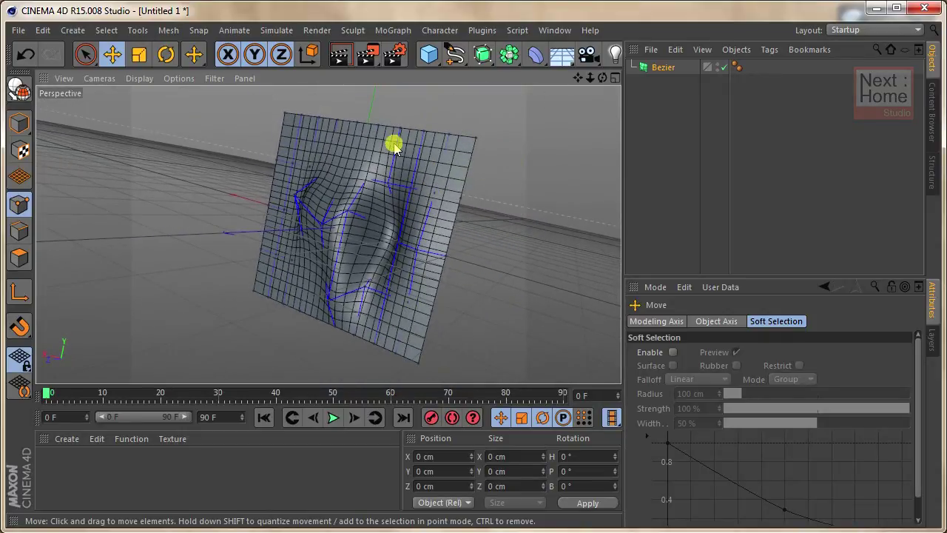
left_click(60, 55)
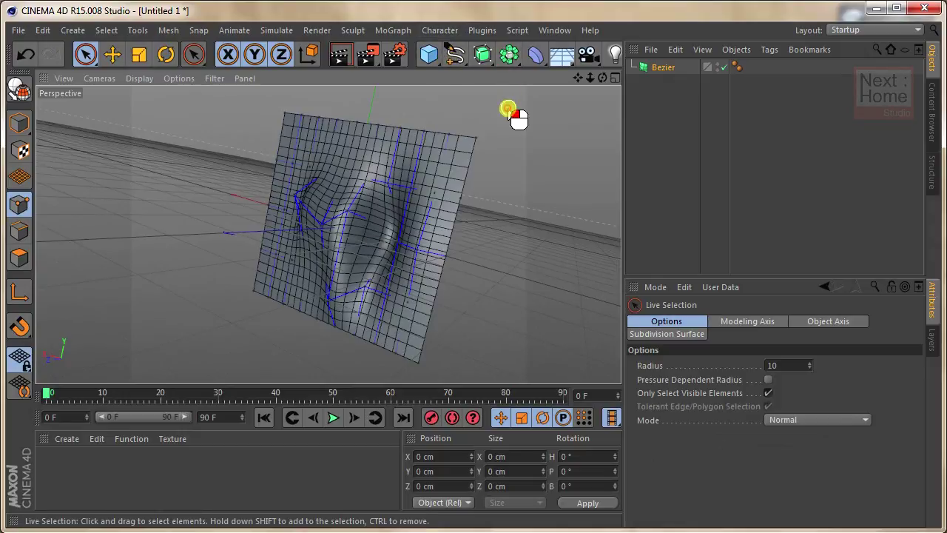
Step: Drag the top-right corner control point so the right edge curls forward to Z 16.252 cm
left_click(469, 126, "ctrl")
left_click_drag(451, 111, 483, 142)
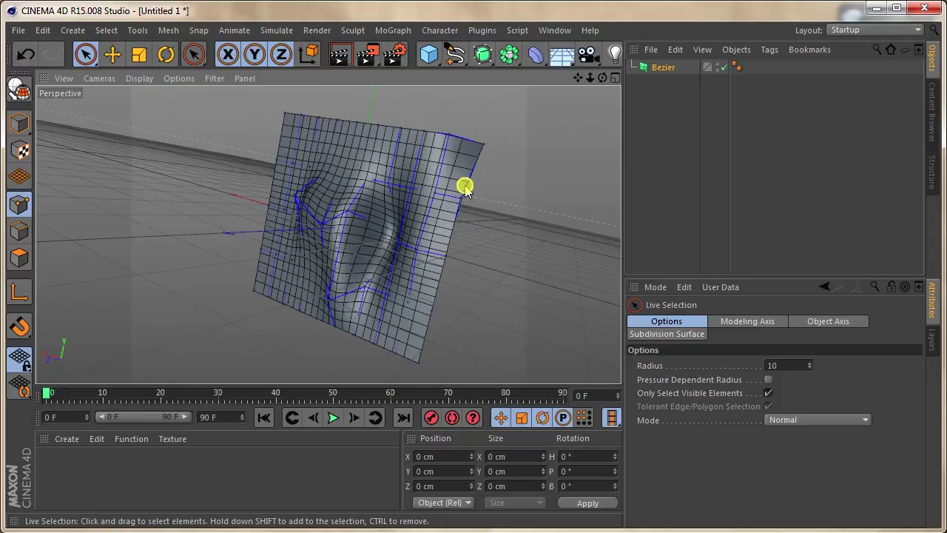
left_click_drag(450, 138, 429, 122)
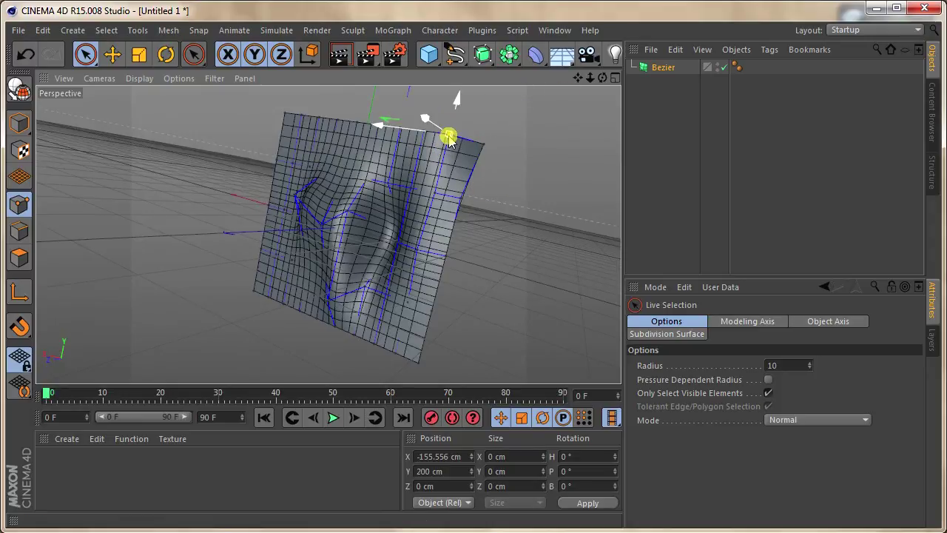
left_click_drag(429, 122, 427, 120)
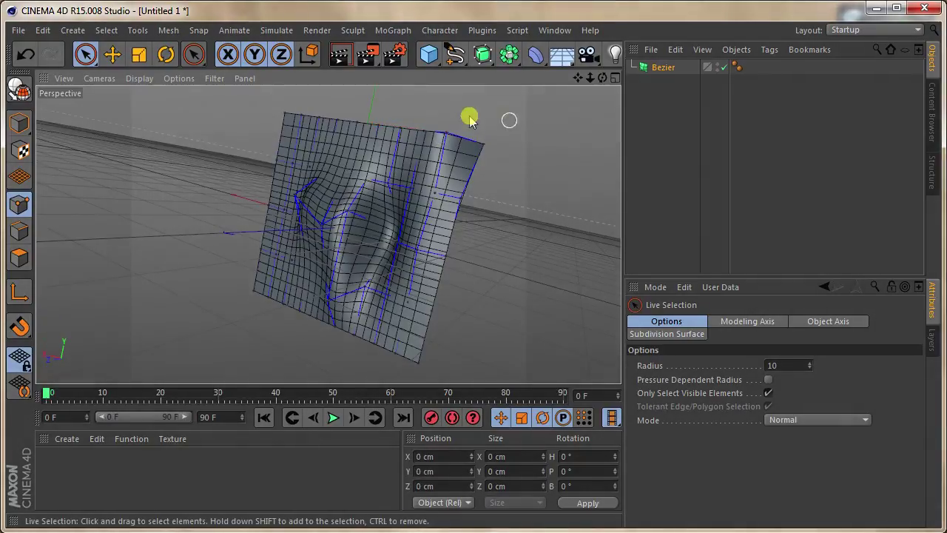
left_click(444, 134)
left_click(444, 135)
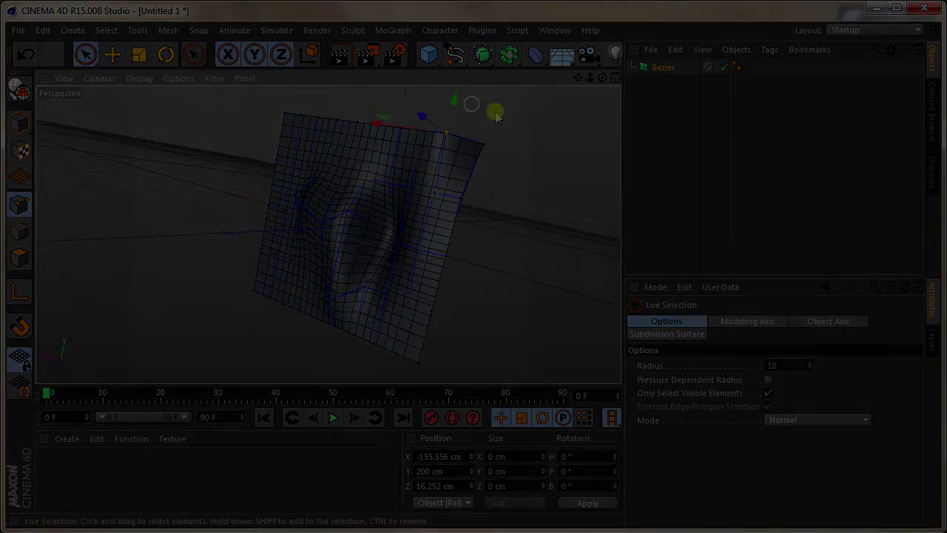